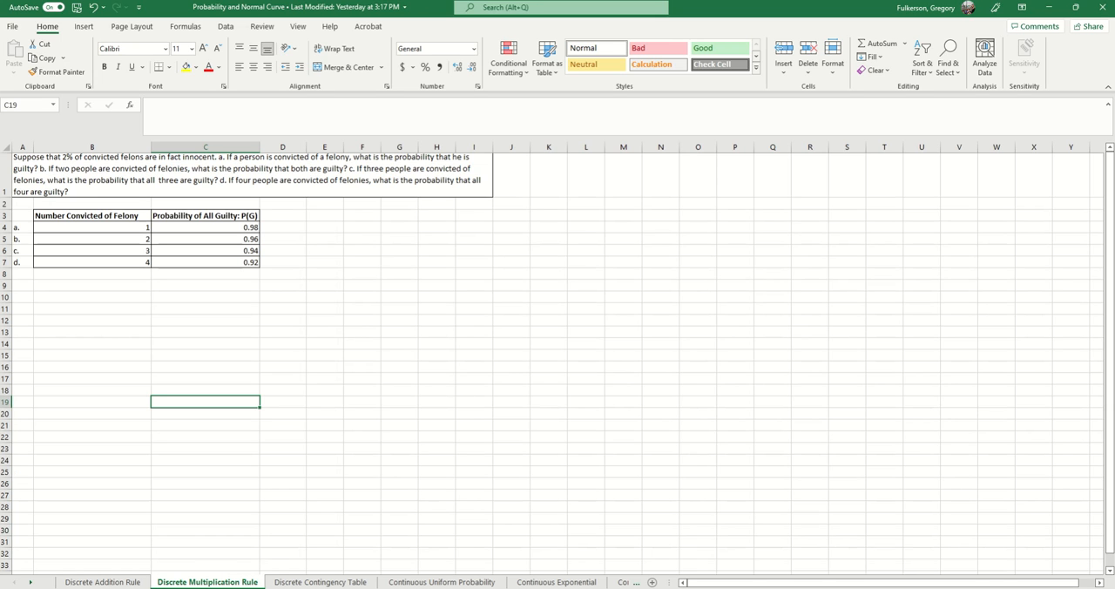
- Look through the worksheets from Discrete Contingency Table to z-distribution, one after another
{"action": "left_click", "coordinate": [321, 581]}
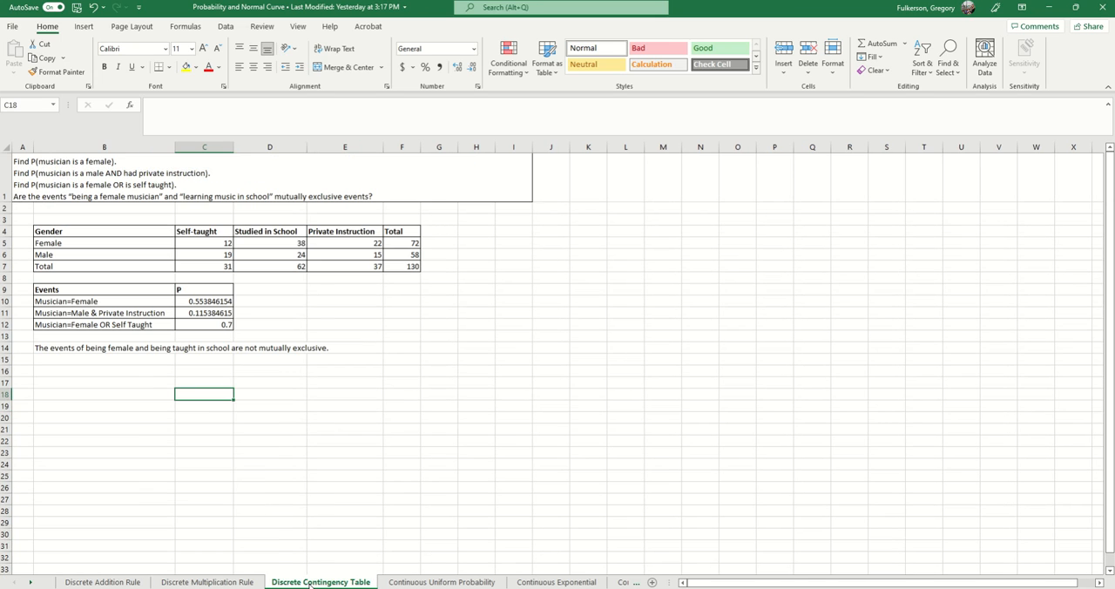
{"action": "left_click", "coordinate": [420, 582]}
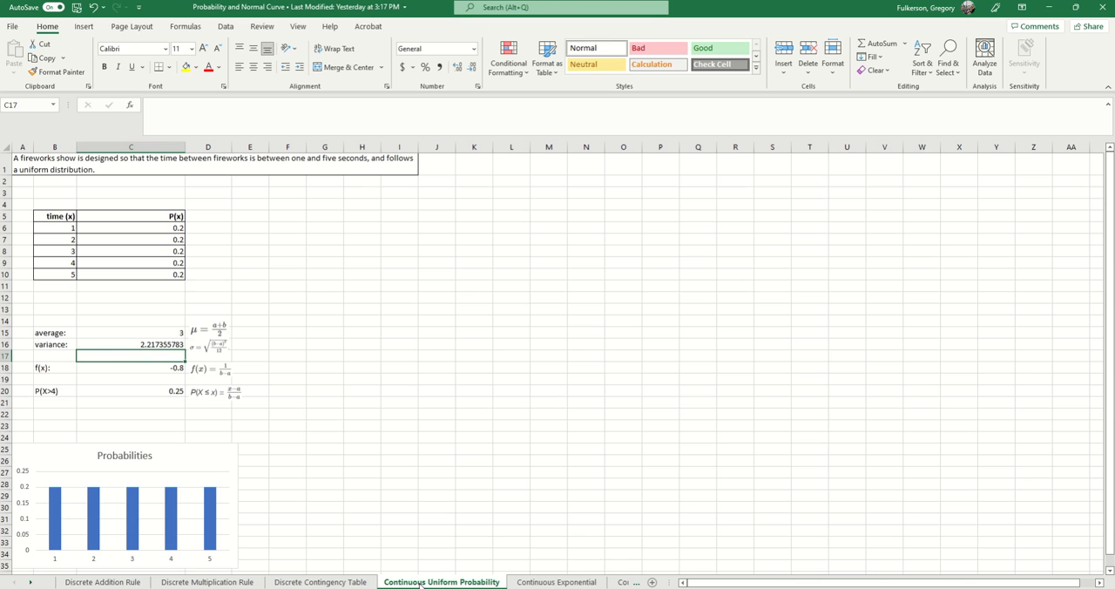
{"action": "left_click", "coordinate": [551, 582]}
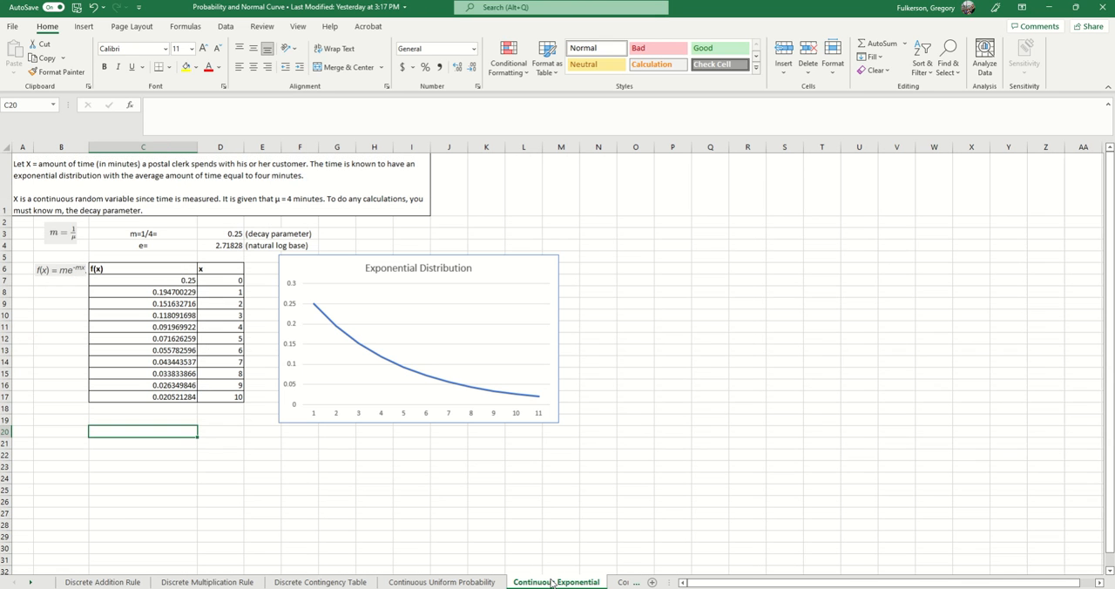
{"action": "left_click", "coordinate": [622, 582]}
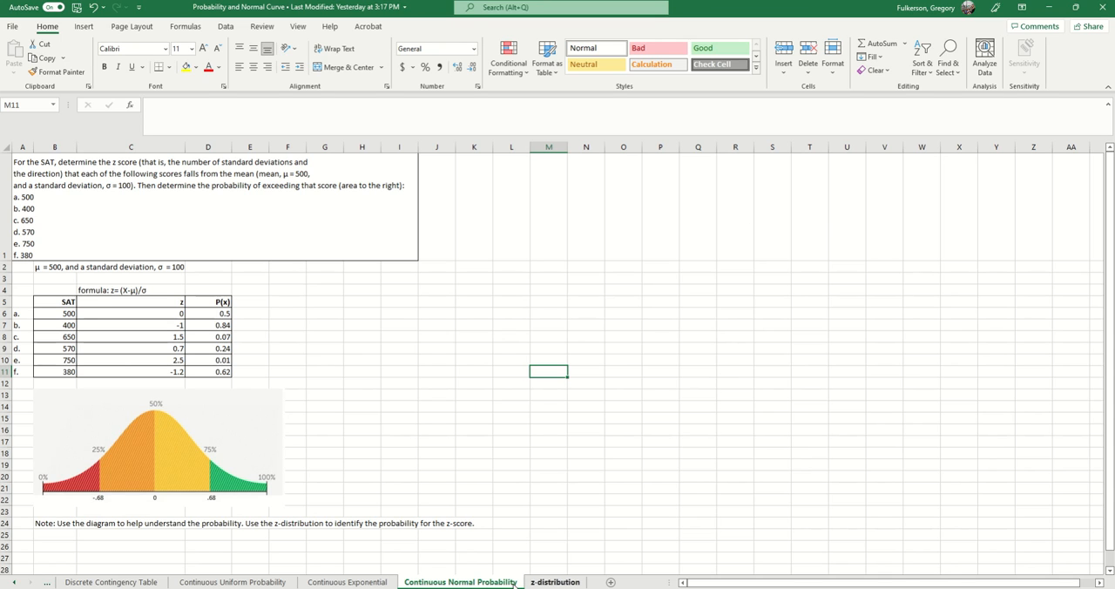
{"action": "left_click", "coordinate": [540, 582]}
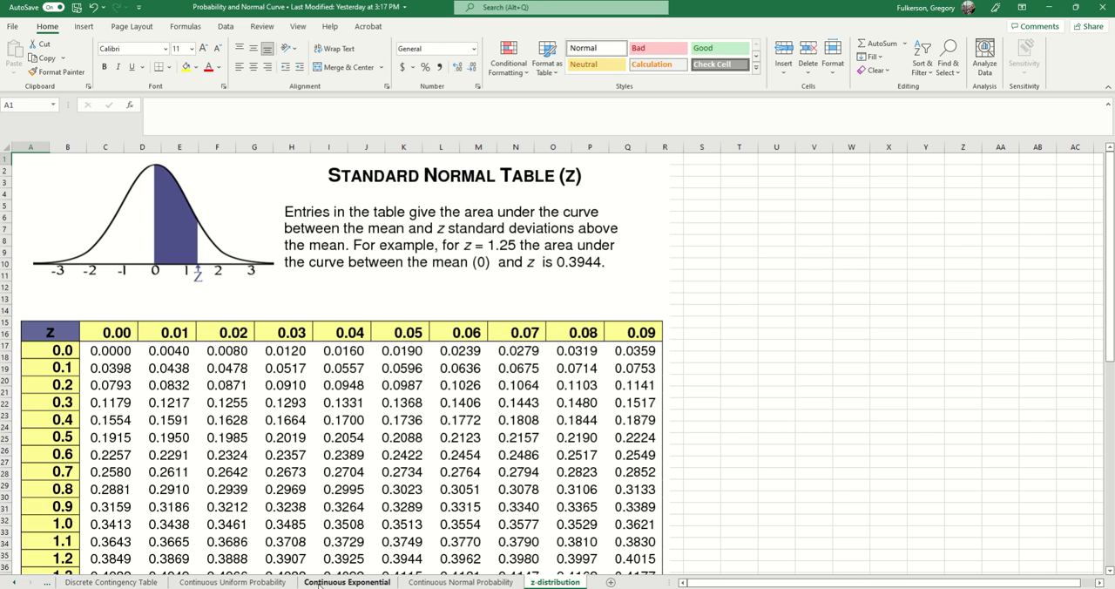
- Return to the Discrete Addition Rule worksheet and read its problem statement in A1
{"action": "left_click", "coordinate": [21, 583]}
{"action": "left_click", "coordinate": [20, 583]}
{"action": "left_click", "coordinate": [98, 582]}
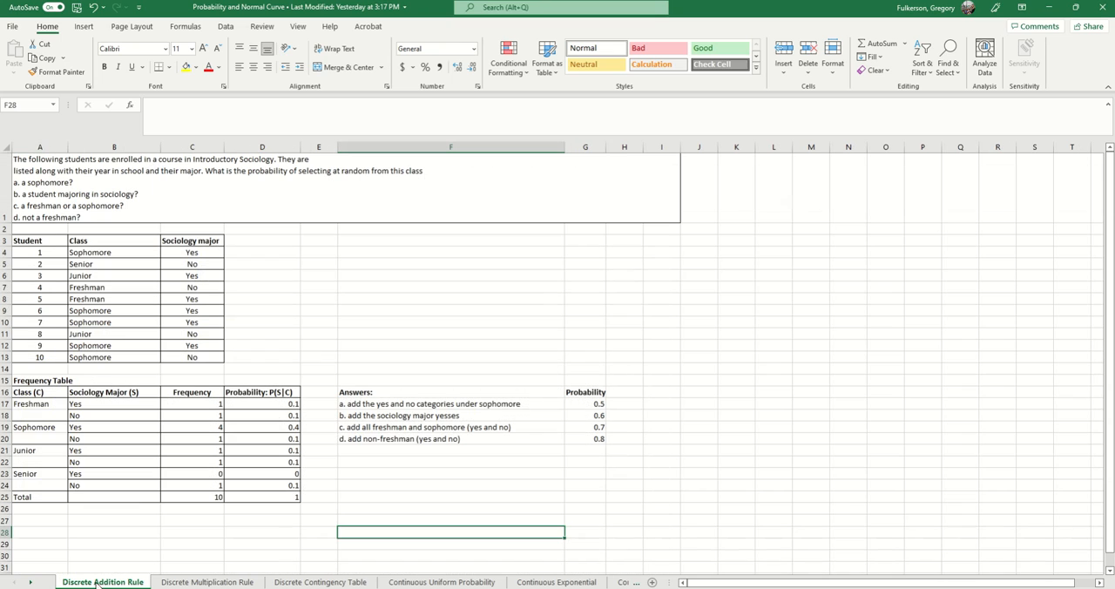
{"action": "left_click", "coordinate": [74, 161]}
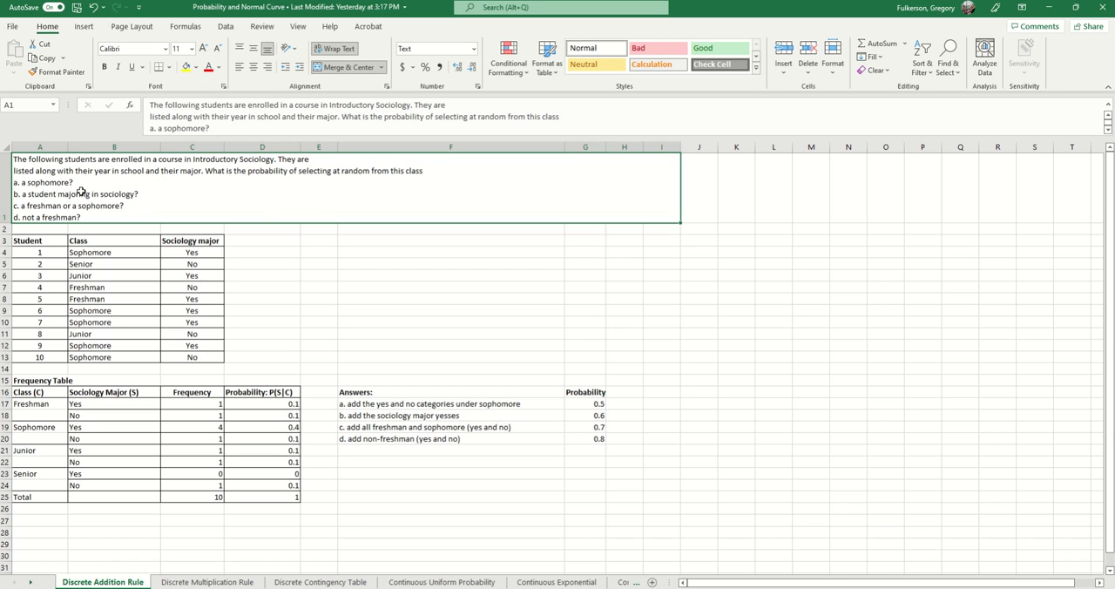
- Examine the student table's headers and its Class and Sociology major columns in rows 4 to 13
{"action": "left_click", "coordinate": [70, 298]}
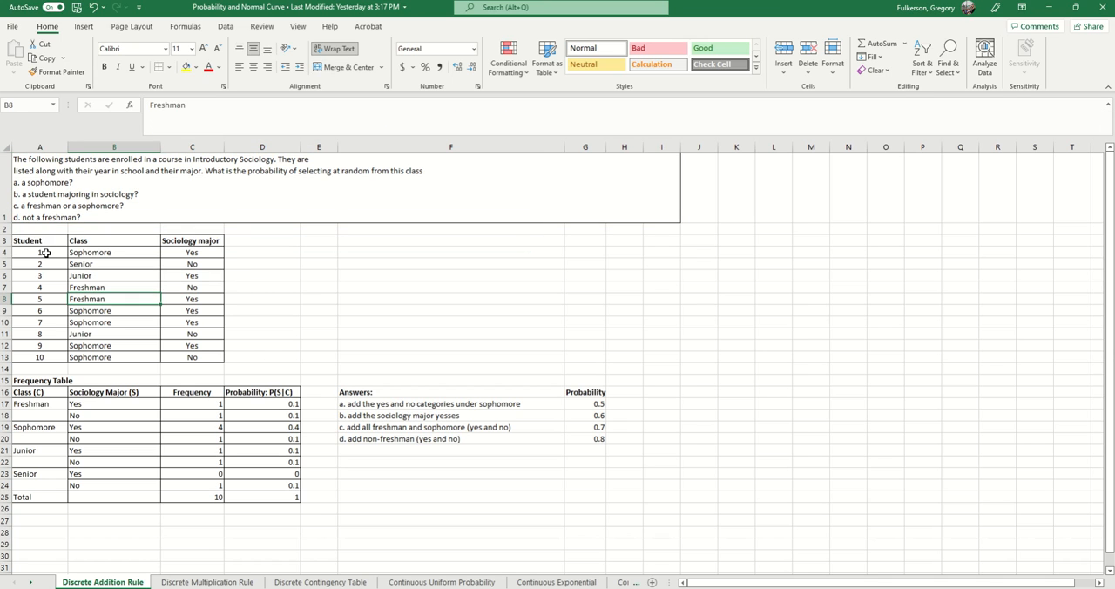
{"action": "left_click_drag", "start_coordinate": [32, 242], "coordinate": [169, 261]}
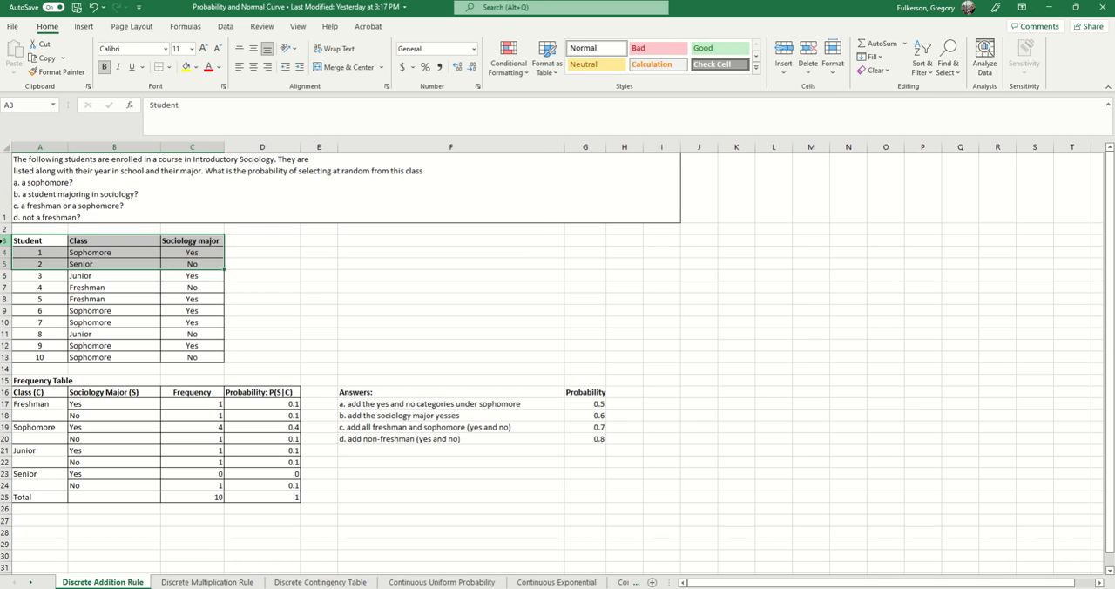
{"action": "left_click_drag", "start_coordinate": [83, 251], "coordinate": [98, 355]}
{"action": "left_click_drag", "start_coordinate": [195, 253], "coordinate": [208, 359]}
{"action": "left_click", "coordinate": [265, 311]}
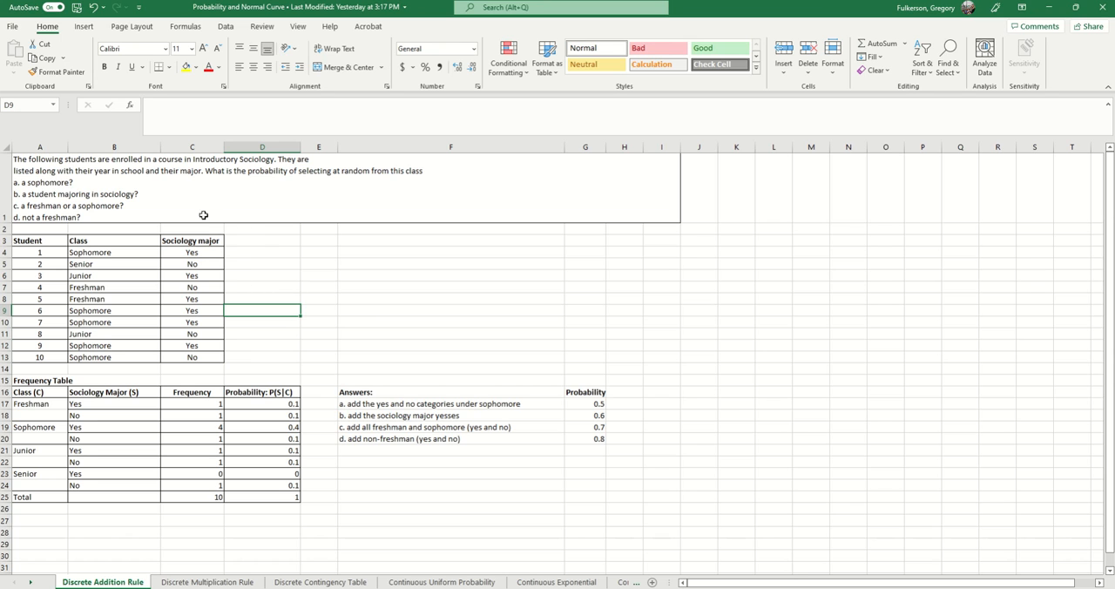
{"action": "left_click_drag", "start_coordinate": [122, 255], "coordinate": [122, 358]}
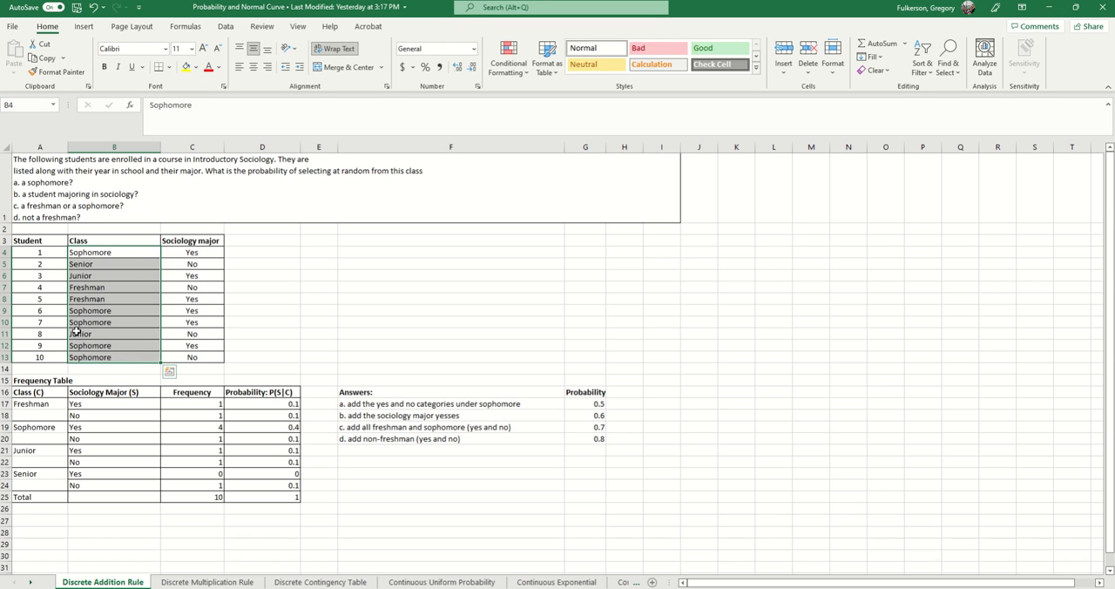
- Inspect which frequency-table cells the formula for answer a in G17 refers to, leaving it unchanged
{"action": "left_click", "coordinate": [578, 404]}
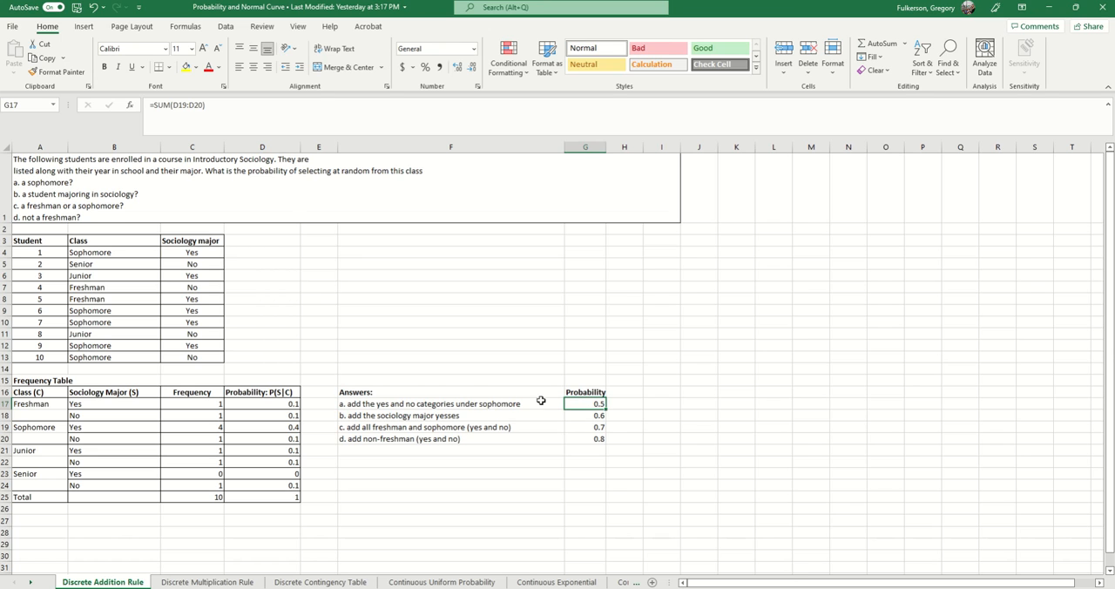
{"action": "left_click", "coordinate": [318, 109]}
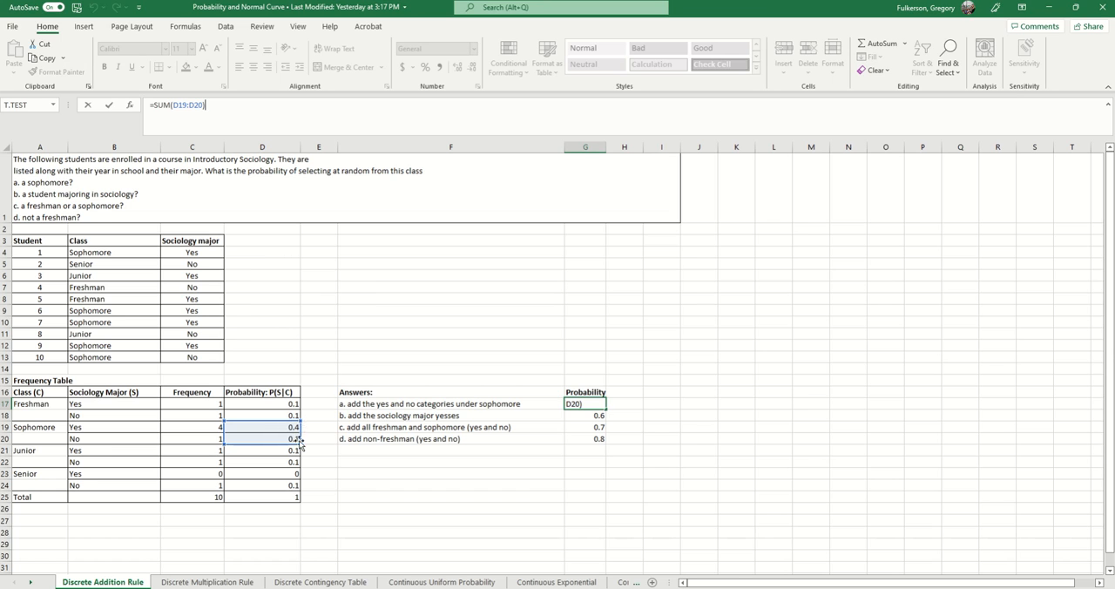
{"action": "key", "text": "Return"}
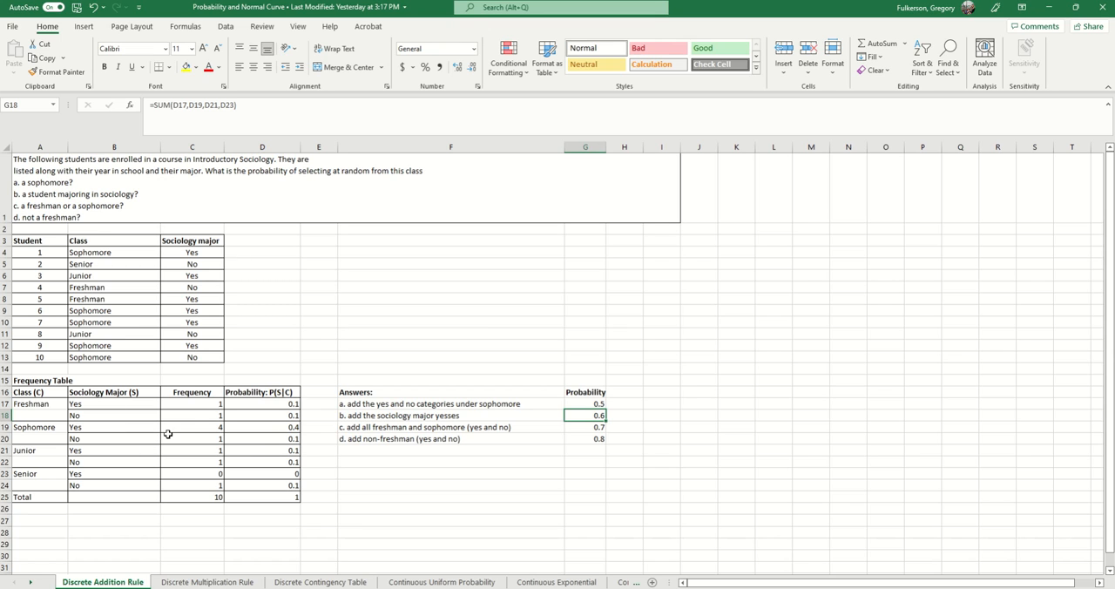
- Go through the Yes entries of the Sociology Major column in the frequency table for each class
{"action": "left_click", "coordinate": [87, 403]}
{"action": "left_click", "coordinate": [86, 426]}
{"action": "left_click", "coordinate": [85, 438]}
{"action": "left_click", "coordinate": [86, 450]}
{"action": "left_click", "coordinate": [87, 471]}
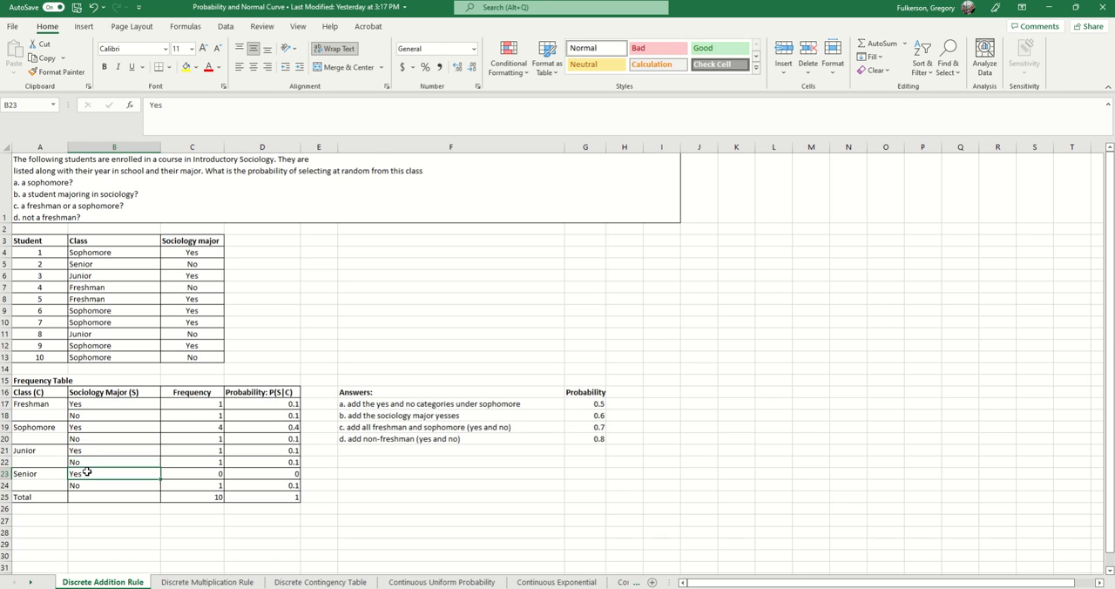
{"action": "left_click", "coordinate": [101, 405]}
{"action": "left_click", "coordinate": [105, 431]}
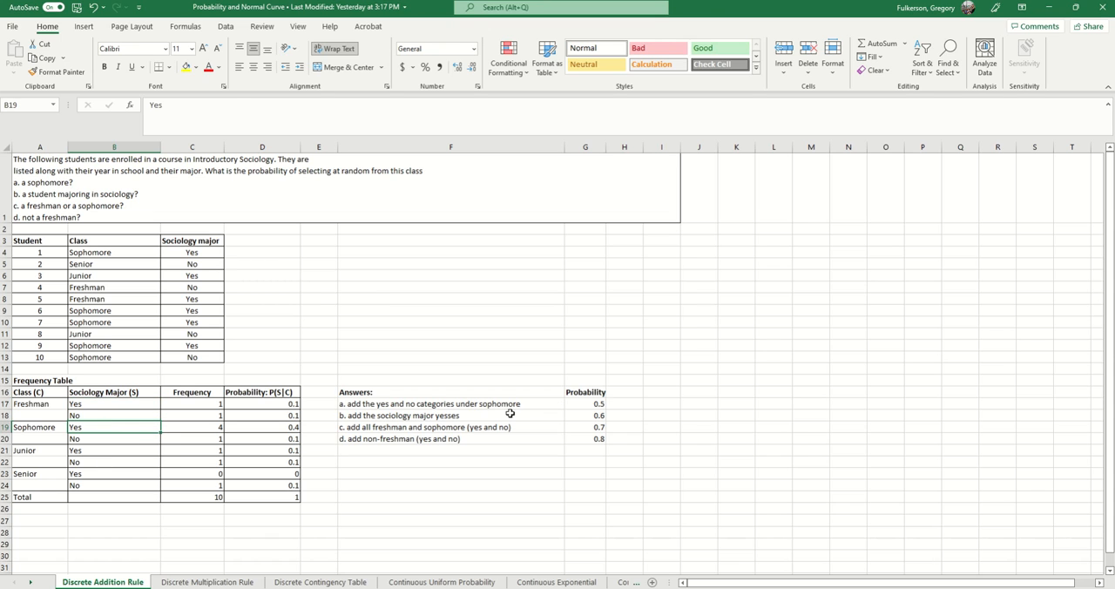
- Inspect which probability cells the formula for answer b in G18 adds together
{"action": "left_click", "coordinate": [581, 416]}
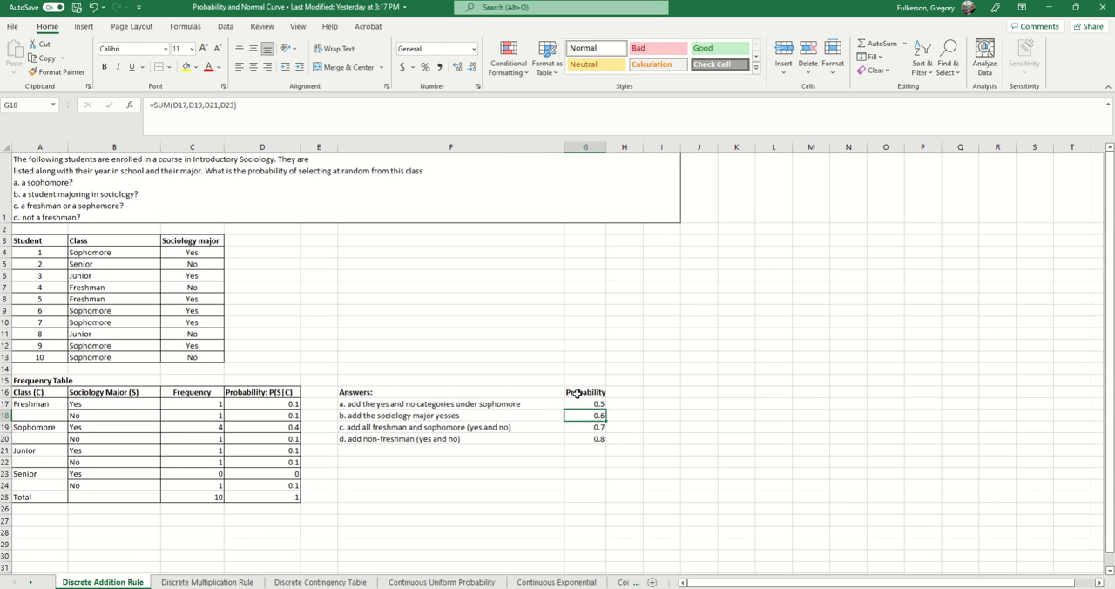
{"action": "left_click", "coordinate": [291, 107]}
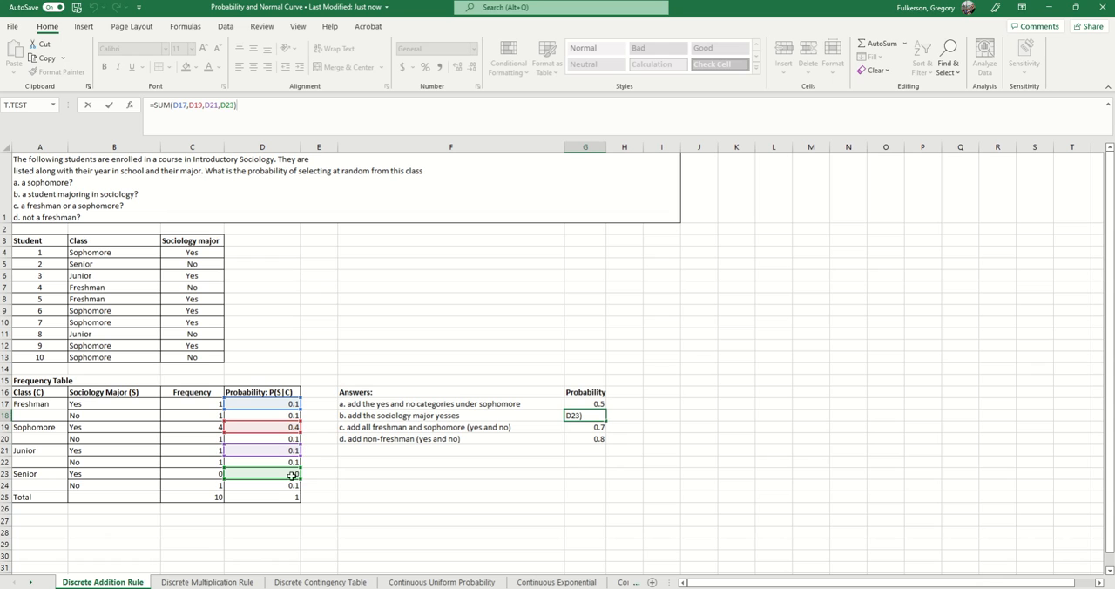
{"action": "key", "text": "Return"}
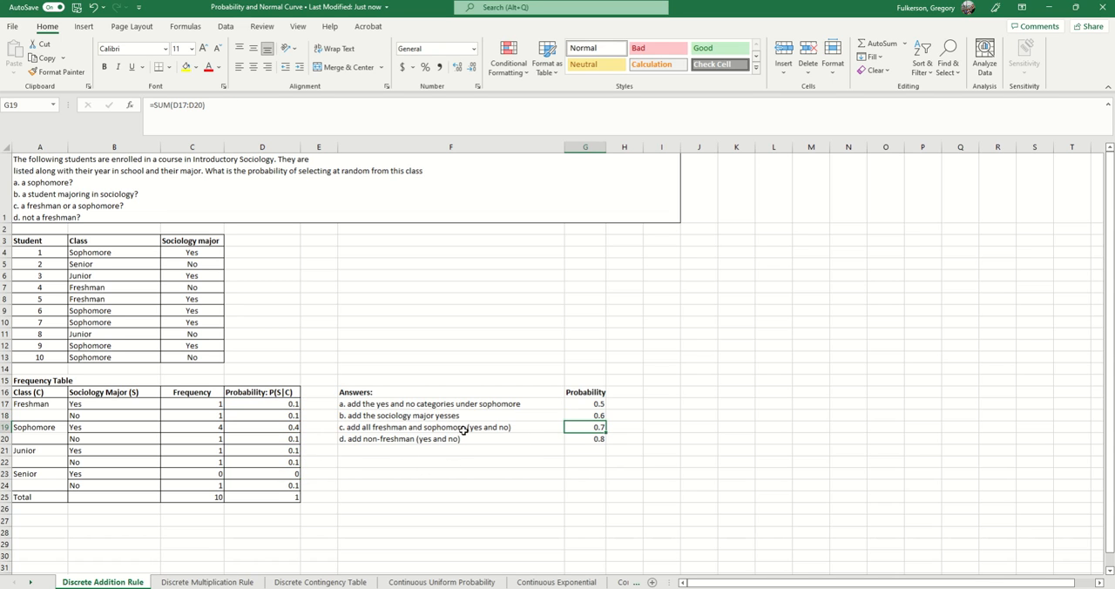
{"action": "left_click", "coordinate": [593, 415]}
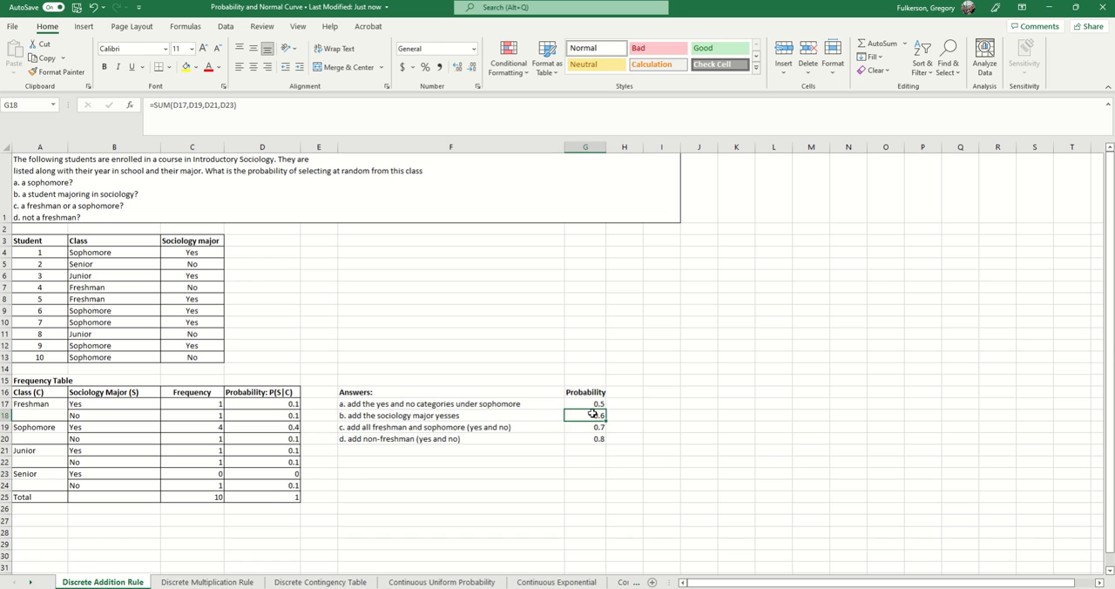
{"action": "left_click", "coordinate": [316, 121]}
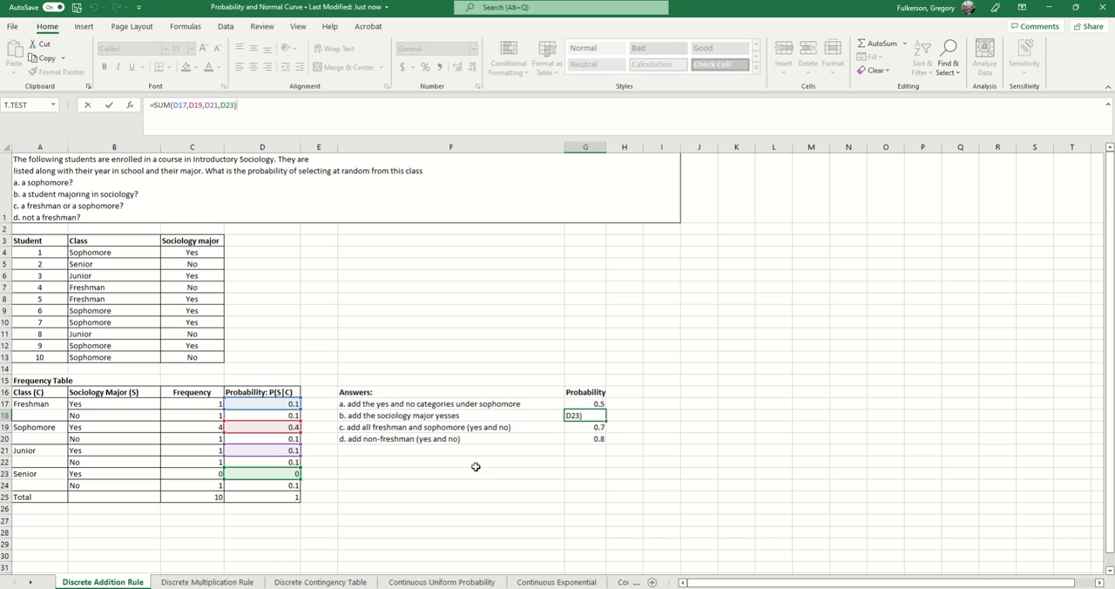
- Inspect which probability cells the freshman-or-sophomore formula for answer c in G19 covers
{"action": "left_click", "coordinate": [599, 425]}
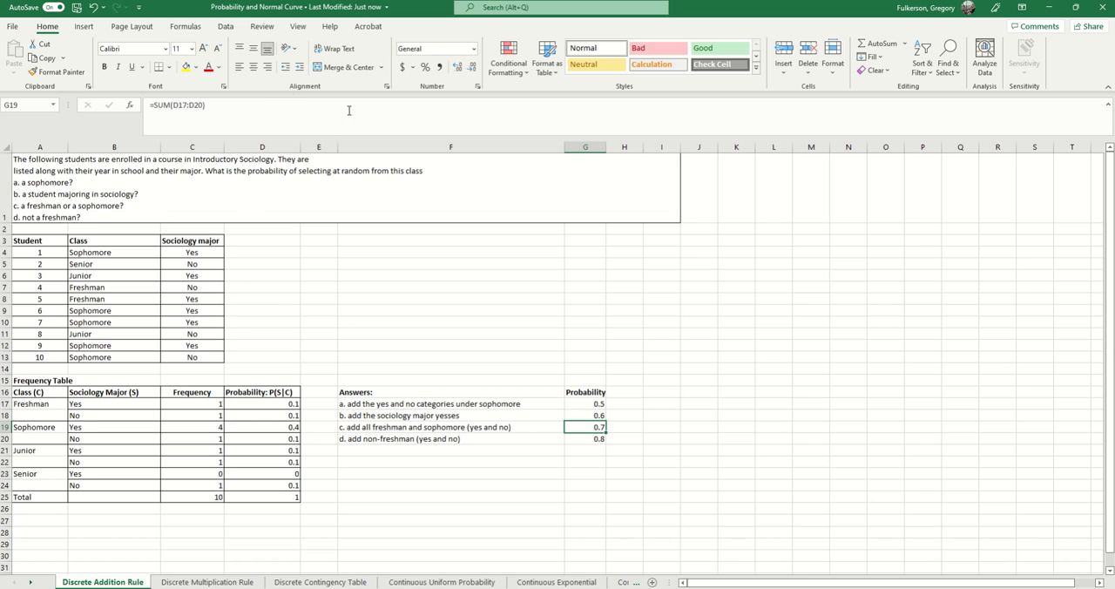
{"action": "left_click", "coordinate": [255, 113]}
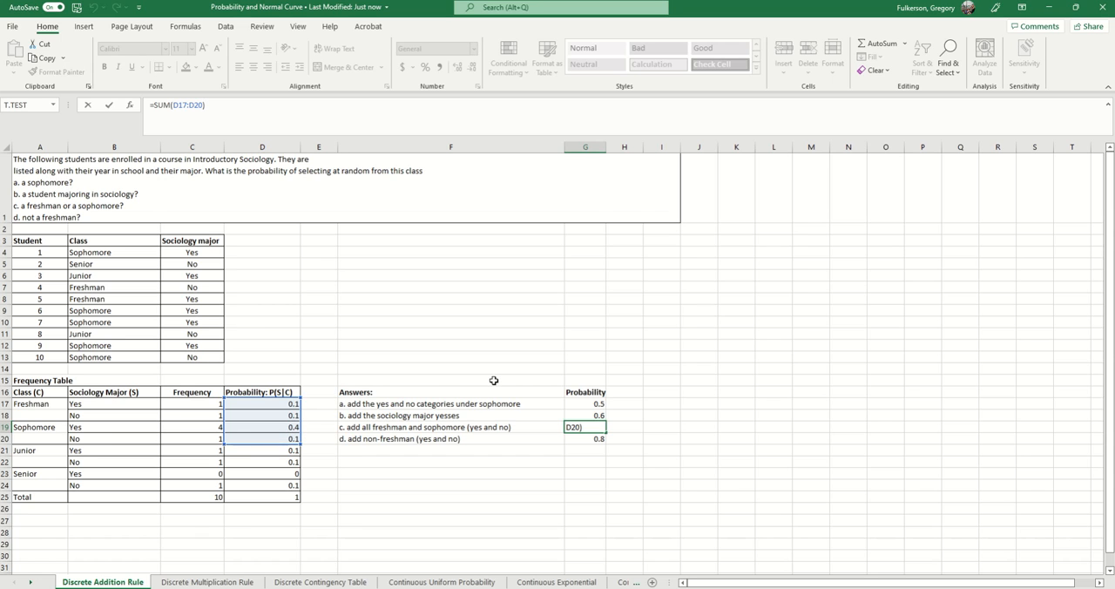
{"action": "key", "text": "Return"}
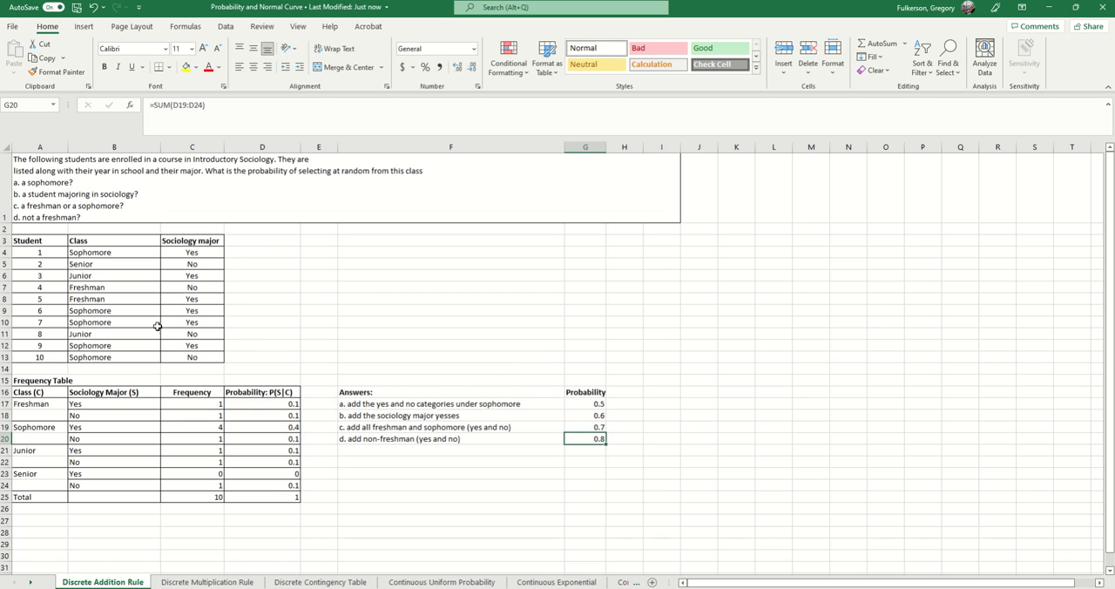
- Compare the description of answer d in F20 with the freshman probabilities in D17:D18
{"action": "left_click", "coordinate": [407, 442]}
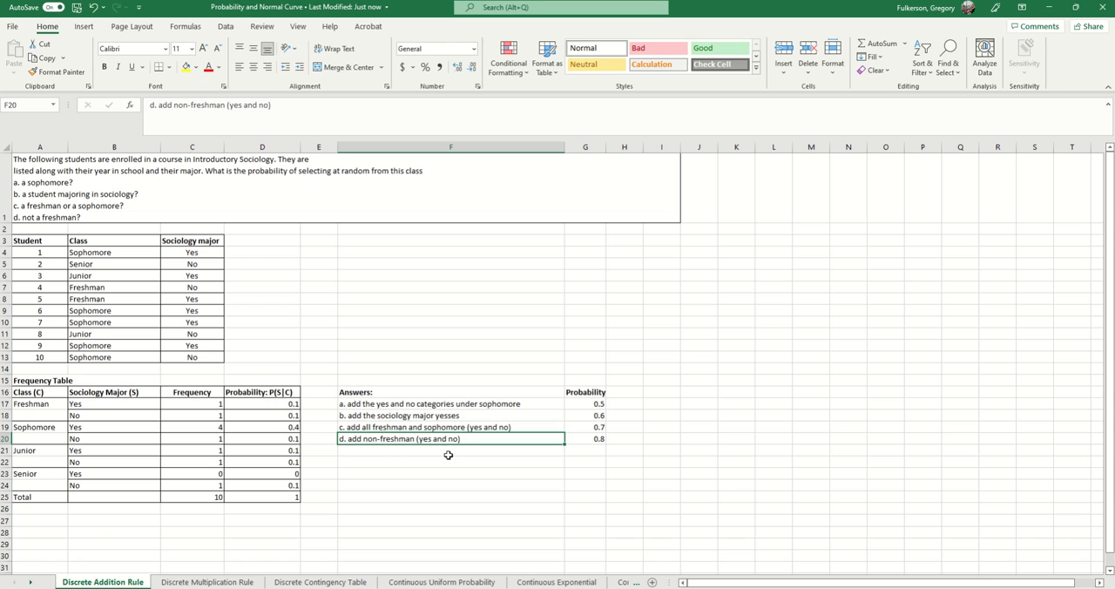
{"action": "left_click", "coordinate": [591, 403]}
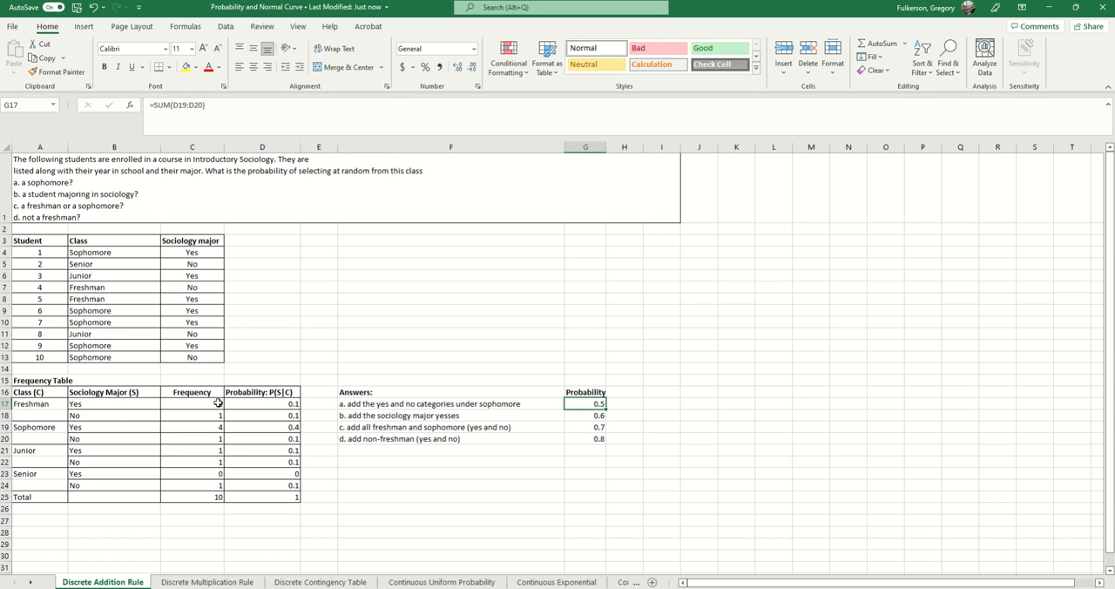
{"action": "left_click_drag", "start_coordinate": [265, 402], "coordinate": [267, 412]}
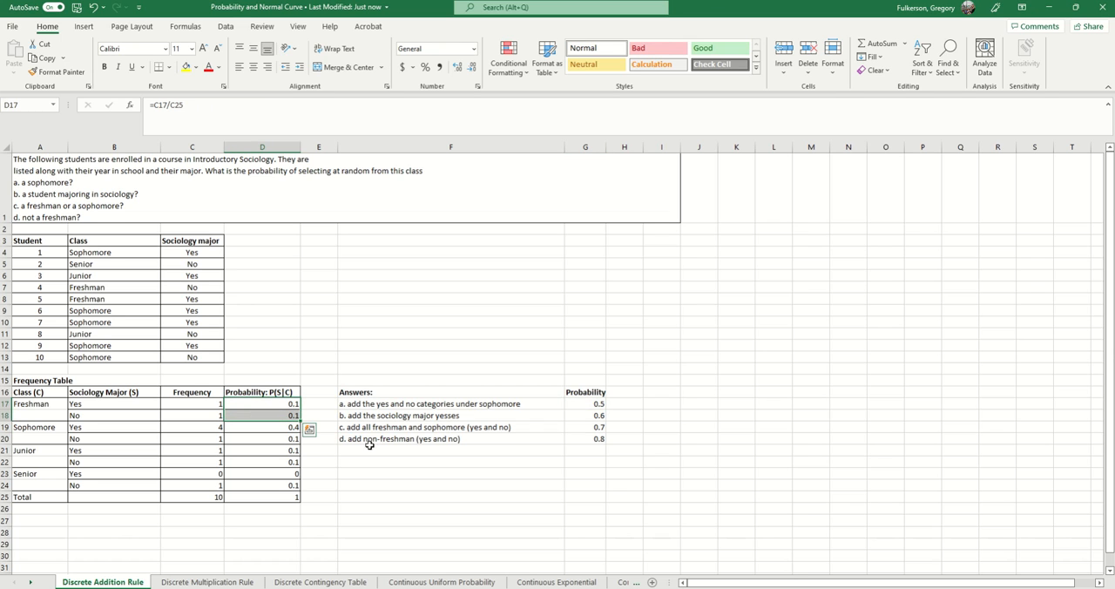
{"action": "left_click", "coordinate": [455, 450]}
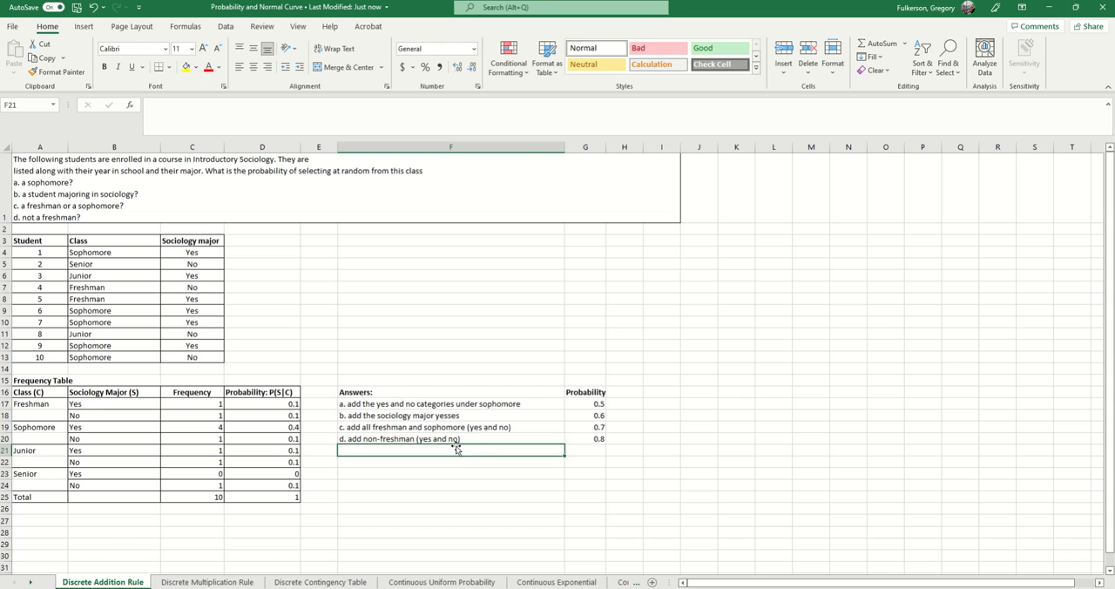
{"action": "left_click", "coordinate": [476, 438]}
{"action": "left_click_drag", "start_coordinate": [288, 405], "coordinate": [291, 421]}
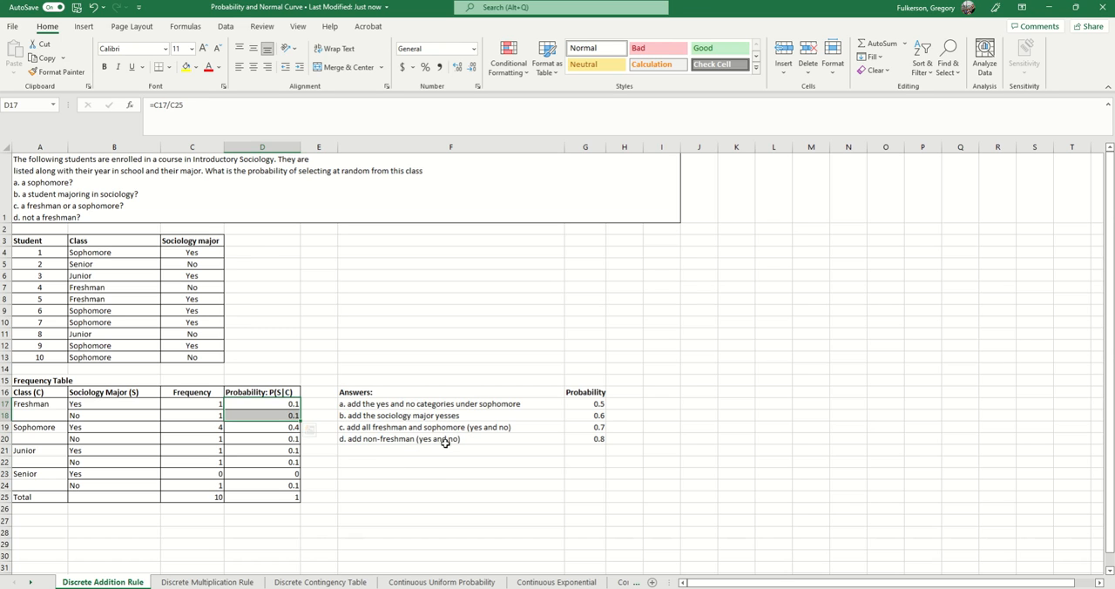
- Inspect which probability cells the non-freshman formula for answer d in G20 covers, leaving it unchanged
{"action": "left_click", "coordinate": [600, 436]}
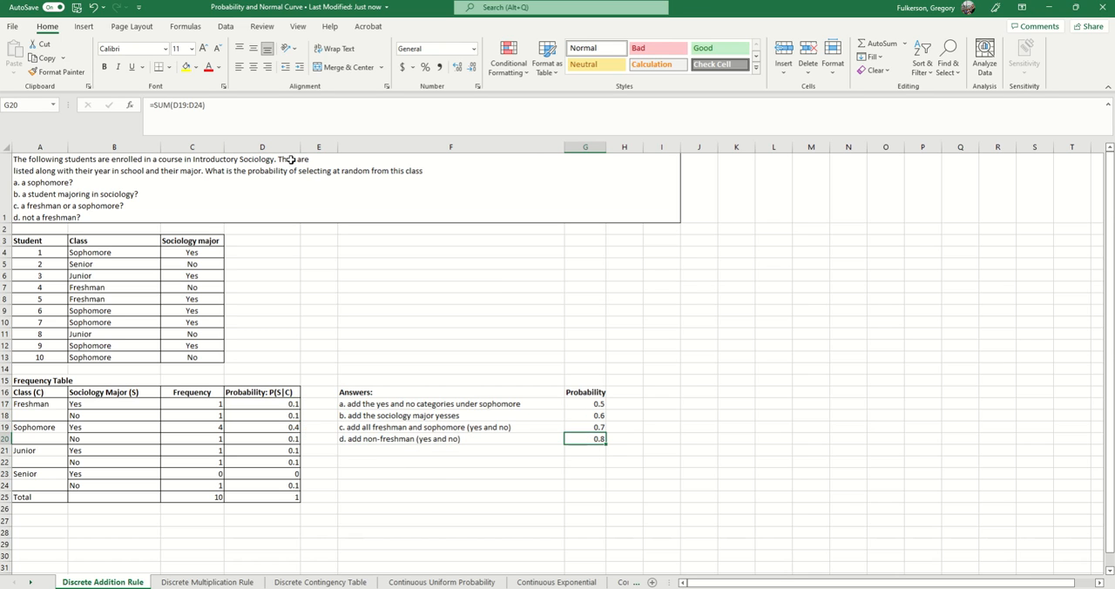
{"action": "left_click", "coordinate": [256, 118]}
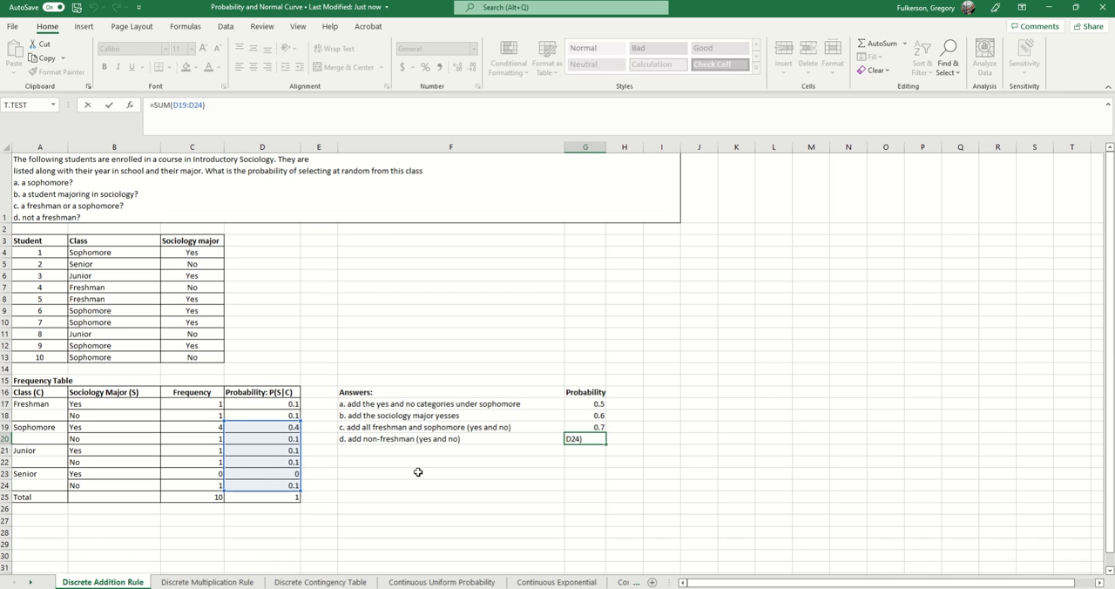
{"action": "key", "text": "Return"}
{"action": "scroll", "coordinate": [549, 451], "scroll_direction": "down", "scroll_amount": 2}
{"action": "scroll", "coordinate": [435, 400], "scroll_direction": "up", "scroll_amount": 2}
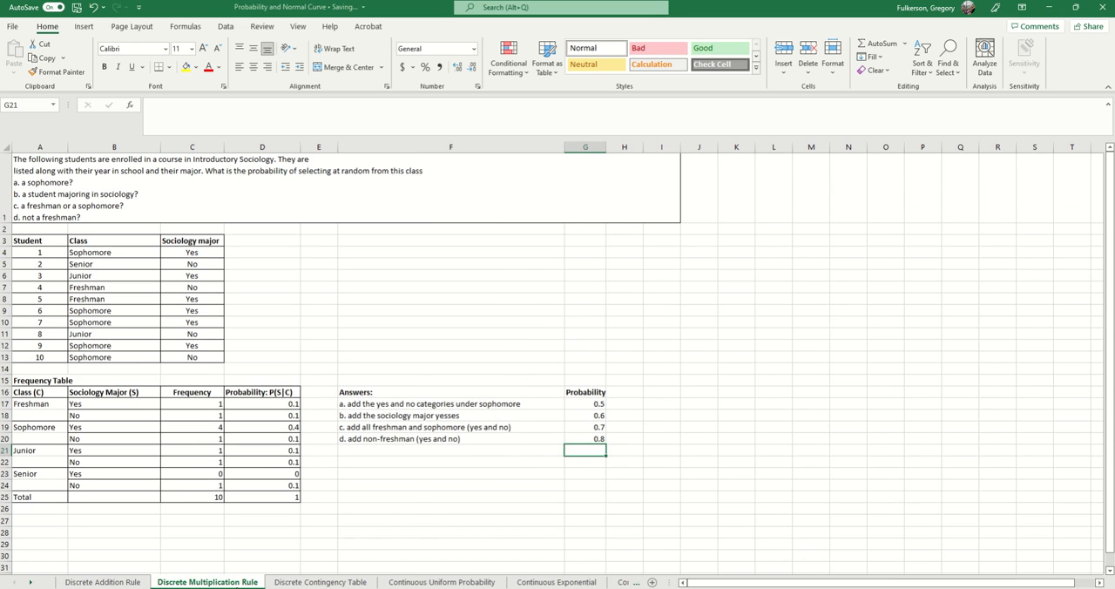
- On the Discrete Multiplication Rule worksheet, make row 1 slightly taller to fit the problem text, and select cell B4
{"action": "left_click", "coordinate": [207, 582]}
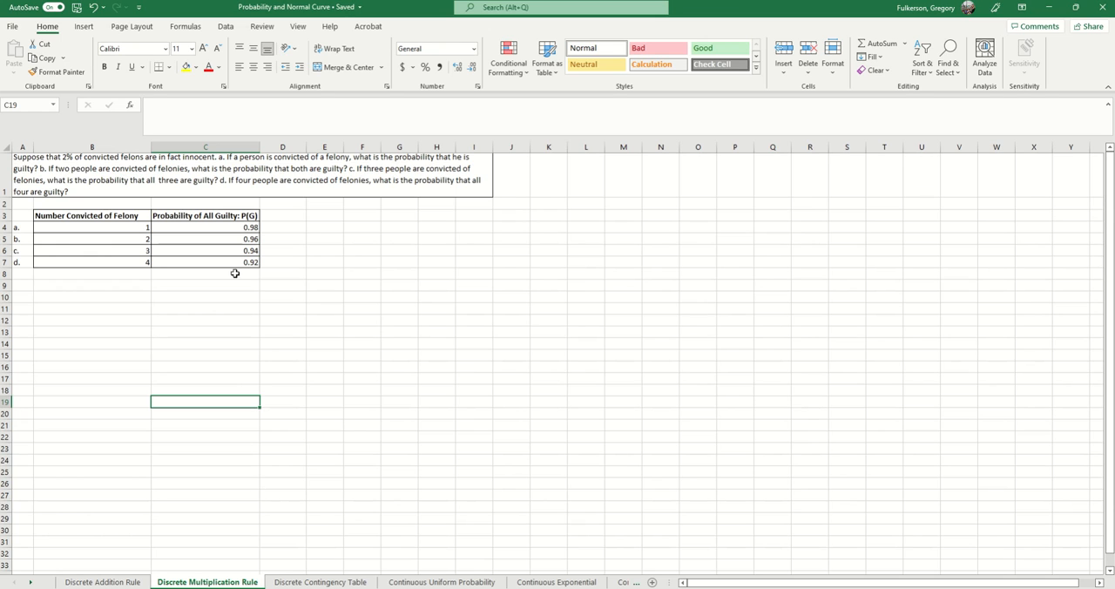
{"action": "left_click_drag", "start_coordinate": [3, 201], "coordinate": [3, 204]}
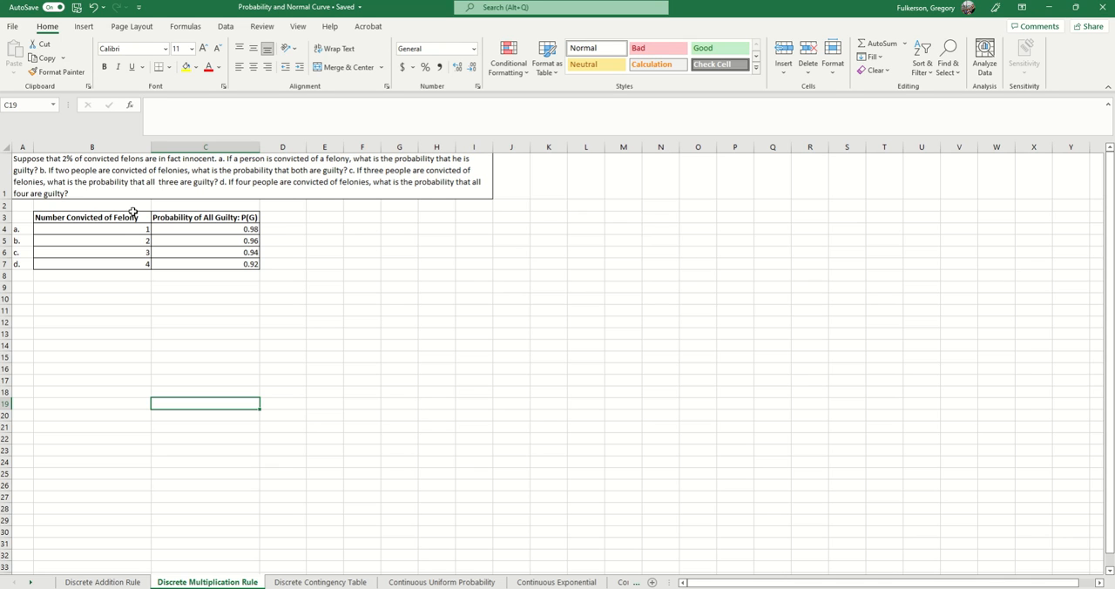
{"action": "left_click", "coordinate": [128, 226]}
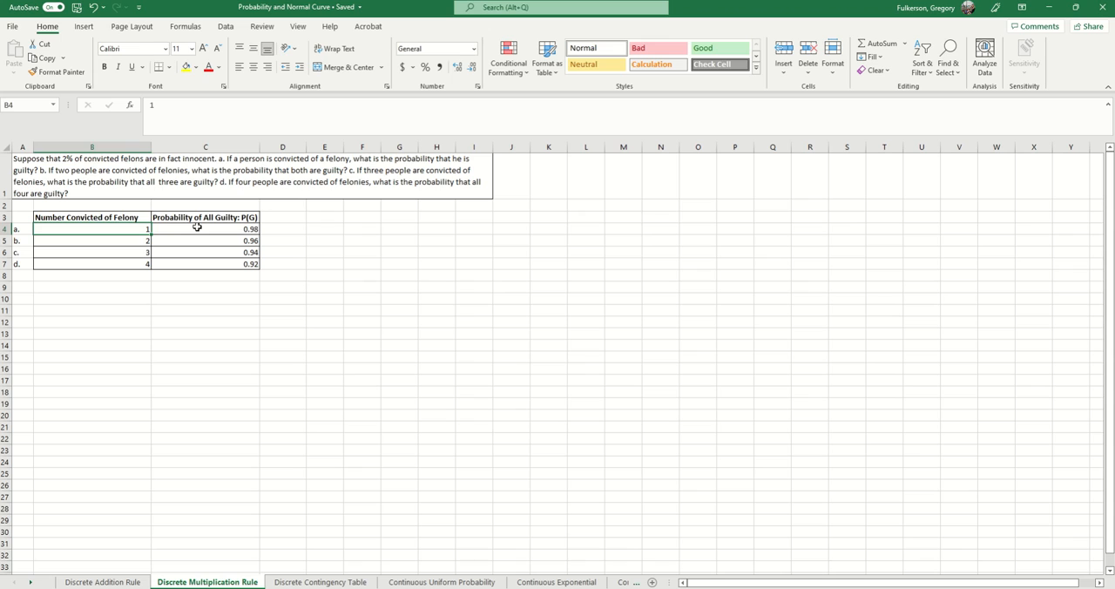
- Inspect the all-guilty probability for one convicted person in C4 and the cell reference used by the two-person formula in C5
{"action": "left_click", "coordinate": [197, 227]}
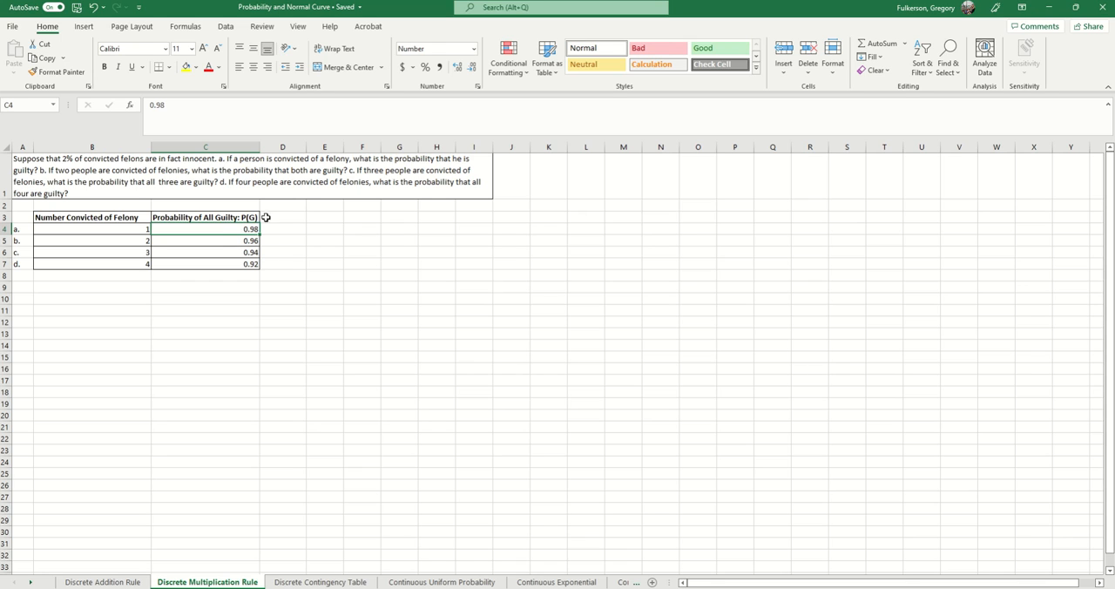
{"action": "left_click", "coordinate": [125, 241]}
{"action": "left_click", "coordinate": [194, 237]}
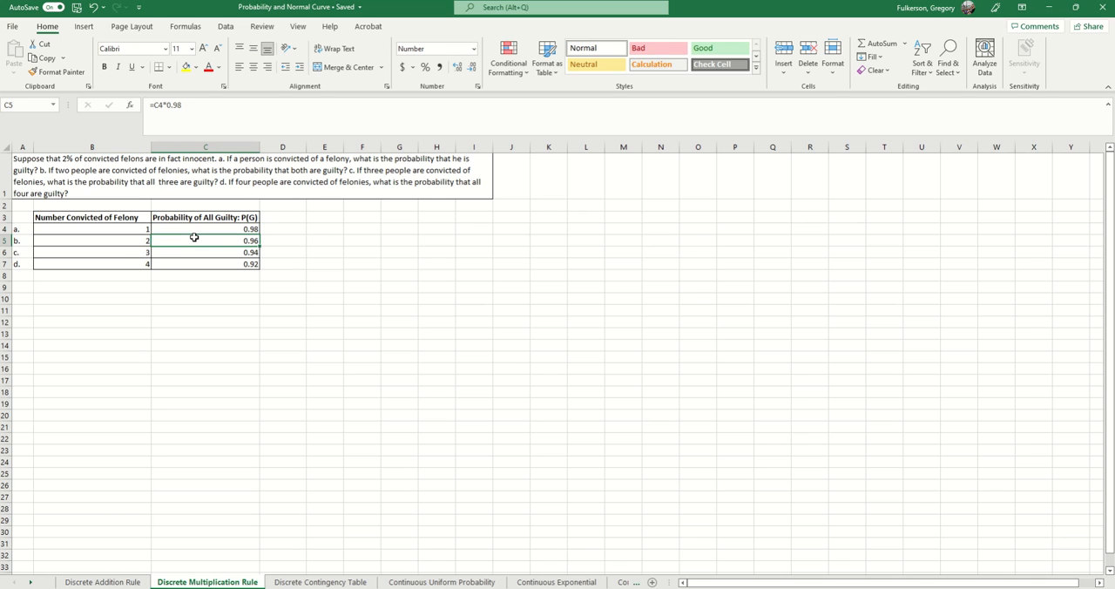
{"action": "left_click", "coordinate": [217, 123]}
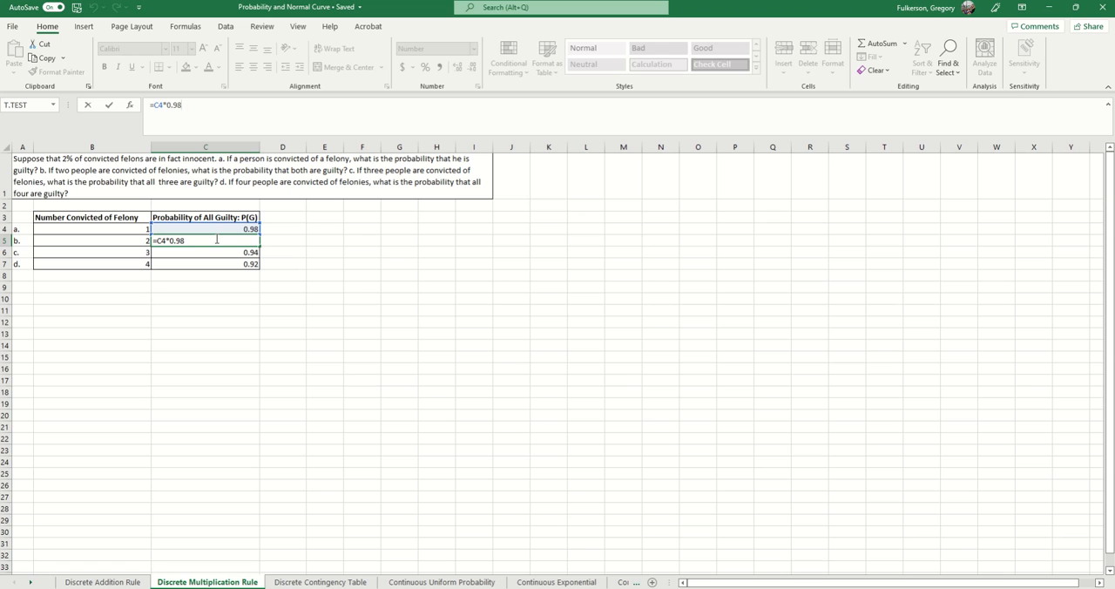
{"action": "key", "text": "Return"}
{"action": "left_click", "coordinate": [243, 237]}
- Check the formulas for three and four convicted people in C6 and C7, and review the probabilities in C4:C7
{"action": "left_click", "coordinate": [236, 252]}
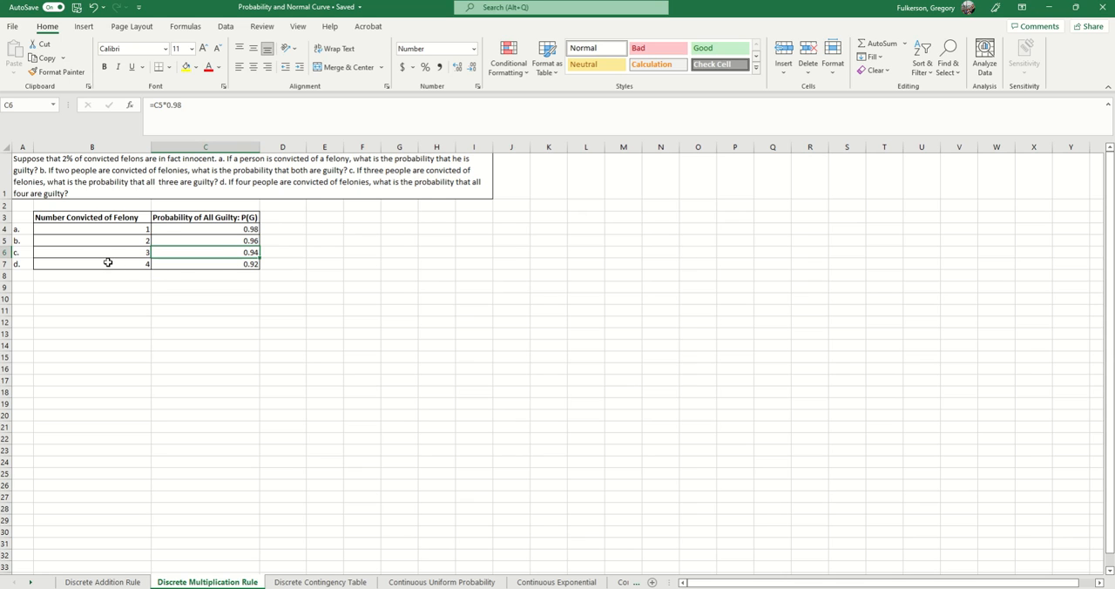
{"action": "left_click", "coordinate": [210, 264]}
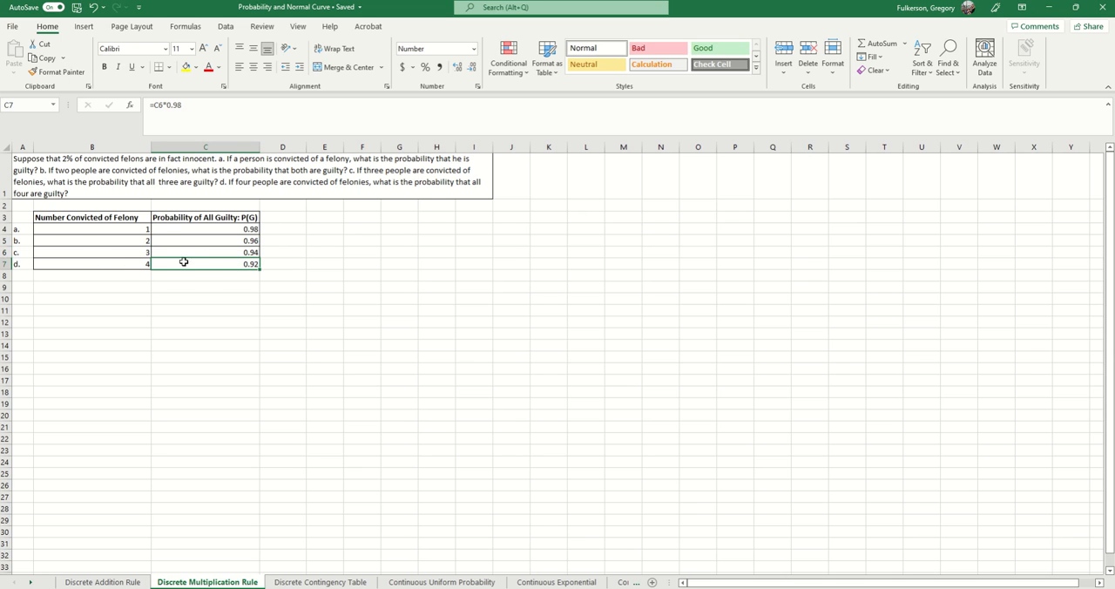
{"action": "left_click_drag", "start_coordinate": [245, 228], "coordinate": [250, 264]}
{"action": "left_click", "coordinate": [214, 311]}
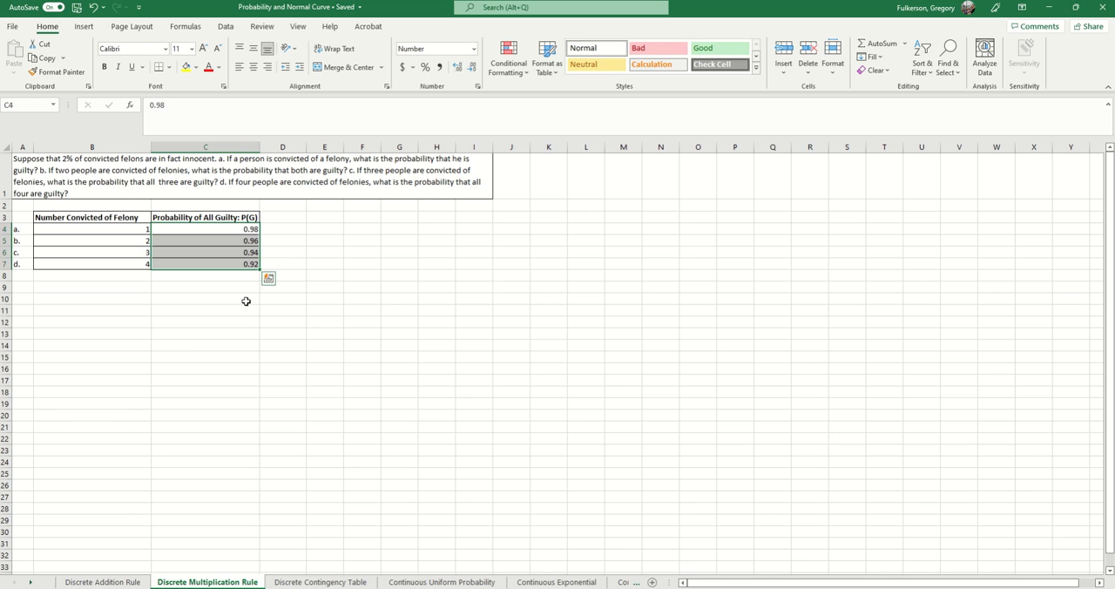
{"action": "left_click", "coordinate": [247, 299]}
{"action": "left_click", "coordinate": [240, 277]}
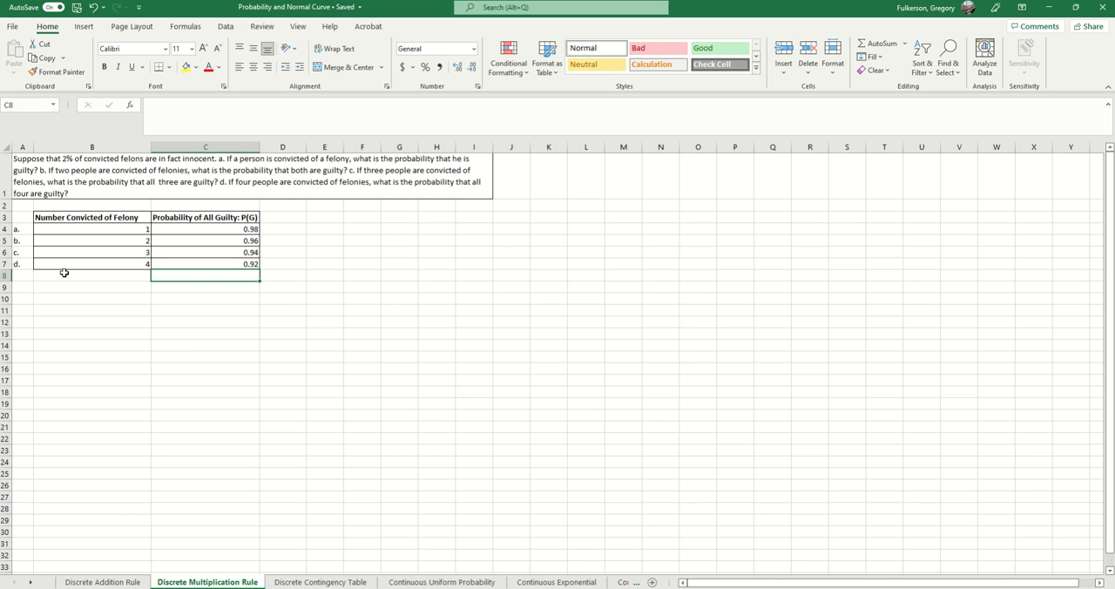
- Highlight the rows beneath the felony table in columns B and C to consider how the pattern would extend, and clear the selection
{"action": "left_click_drag", "start_coordinate": [125, 279], "coordinate": [122, 402]}
{"action": "left_click_drag", "start_coordinate": [203, 277], "coordinate": [185, 486]}
{"action": "scroll", "coordinate": [204, 391], "scroll_direction": "down", "scroll_amount": 1}
{"action": "scroll", "coordinate": [206, 383], "scroll_direction": "up", "scroll_amount": 1}
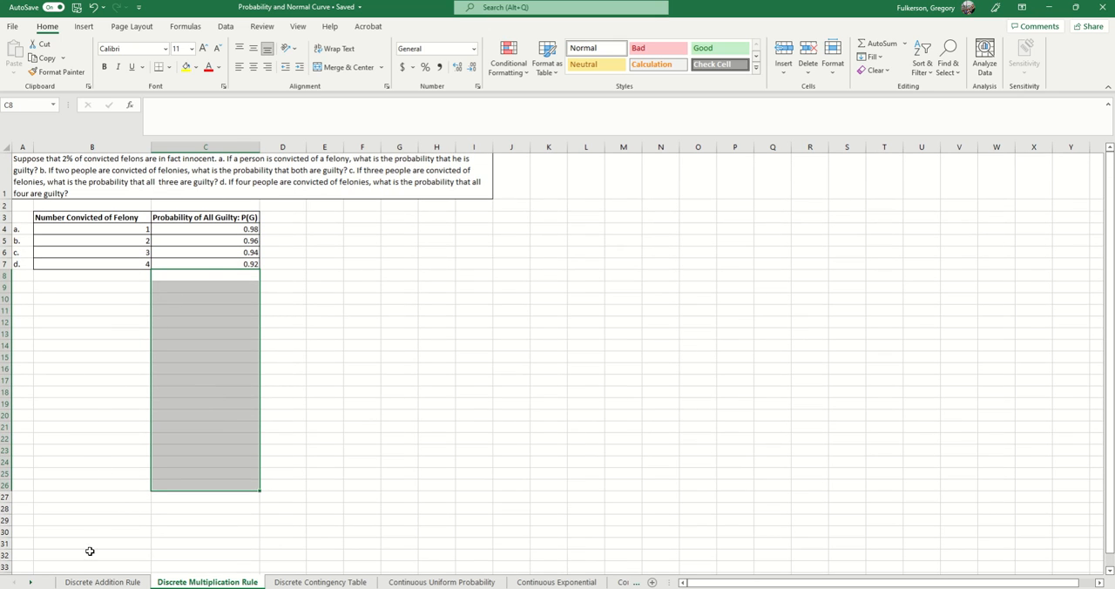
{"action": "scroll", "coordinate": [142, 276], "scroll_direction": "down", "scroll_amount": 1}
{"action": "scroll", "coordinate": [143, 276], "scroll_direction": "down", "scroll_amount": 1}
{"action": "left_click_drag", "start_coordinate": [127, 189], "coordinate": [122, 478]}
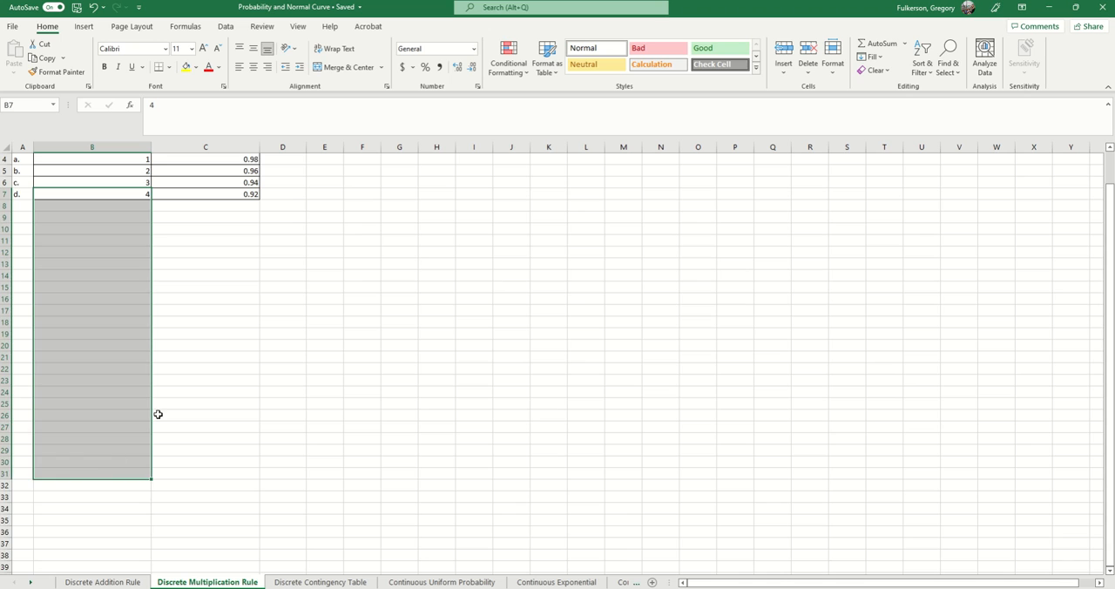
{"action": "scroll", "coordinate": [230, 308], "scroll_direction": "up", "scroll_amount": 1}
{"action": "left_click_drag", "start_coordinate": [235, 261], "coordinate": [209, 570]}
{"action": "scroll", "coordinate": [367, 332], "scroll_direction": "up", "scroll_amount": 3}
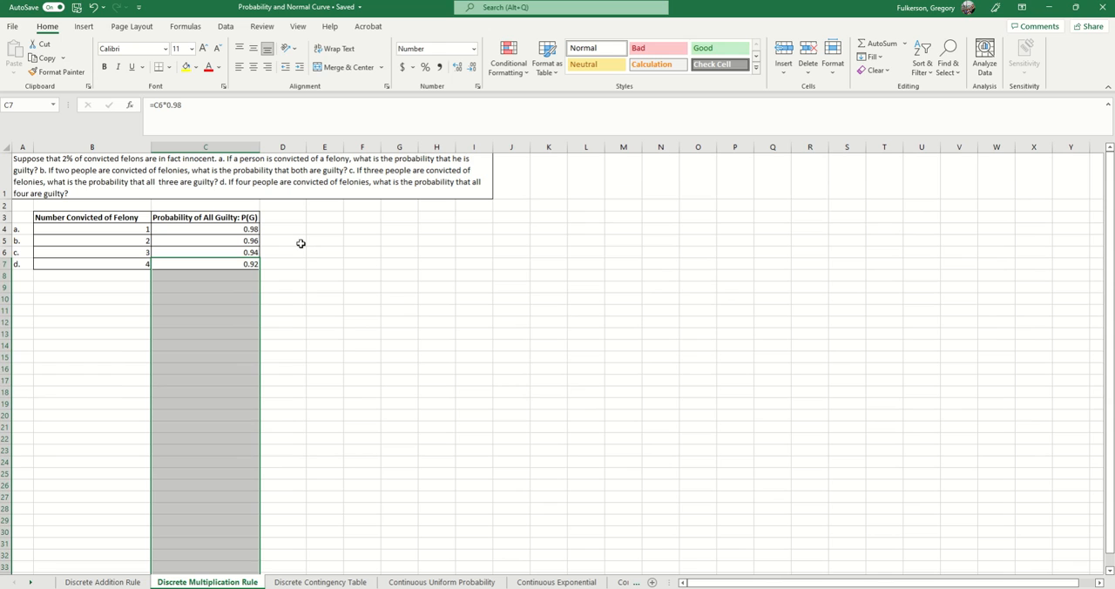
{"action": "left_click", "coordinate": [296, 314]}
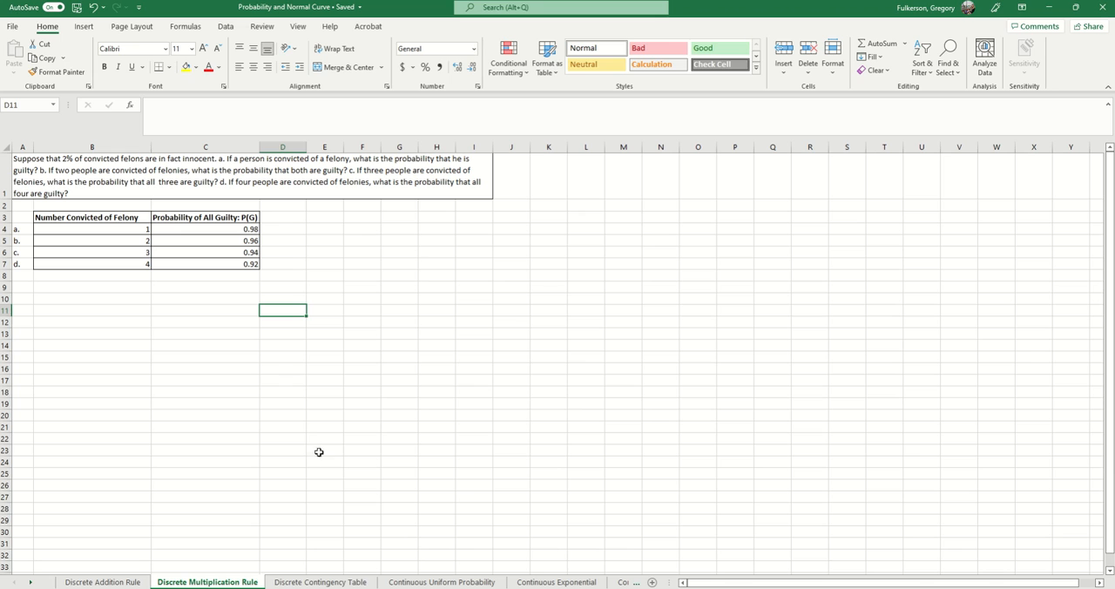
- Open the Discrete Contingency Table worksheet and review the problem text in A1 and the musician counts in C5:F6
{"action": "left_click", "coordinate": [322, 582]}
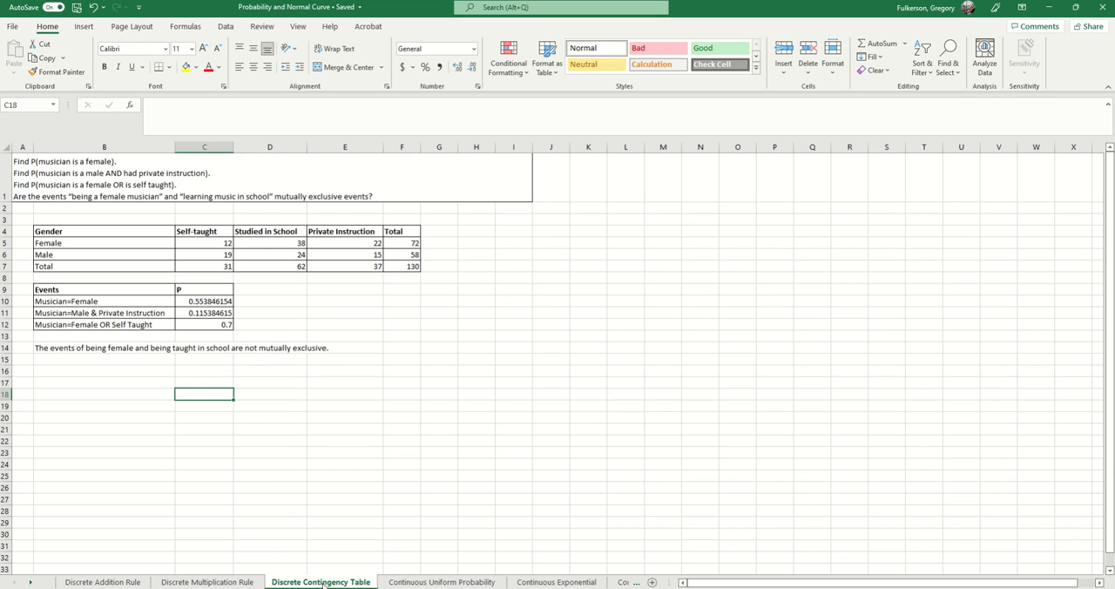
{"action": "left_click", "coordinate": [175, 178]}
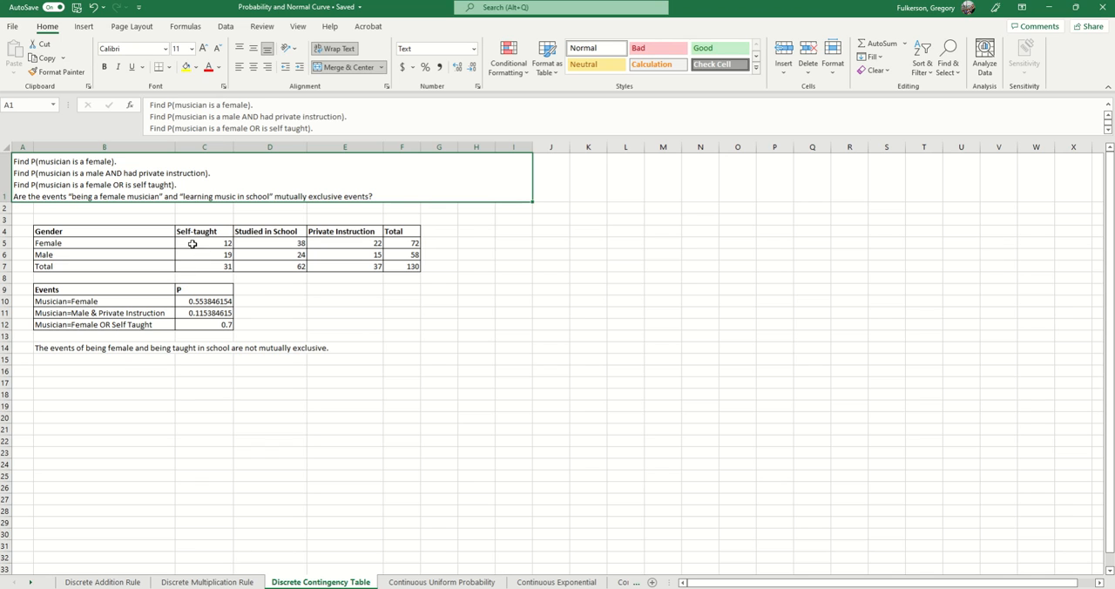
{"action": "left_click_drag", "start_coordinate": [195, 242], "coordinate": [399, 255]}
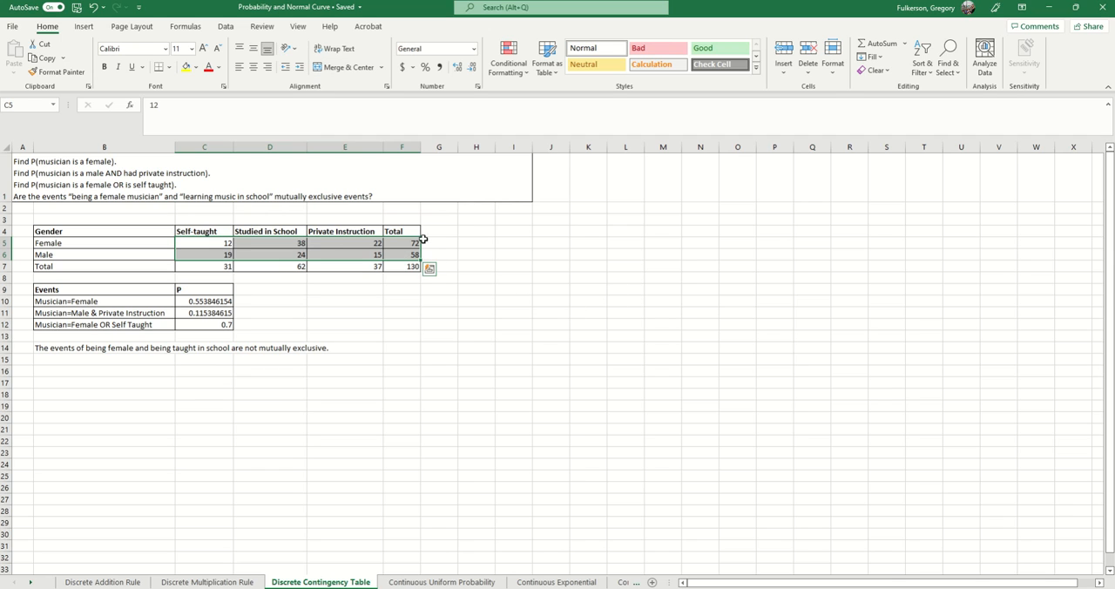
- Examine the male total in F6, the private-instruction counts in E5:E6, the female studied-in-school count in D5, and the row 14 conclusion
{"action": "left_click", "coordinate": [415, 253]}
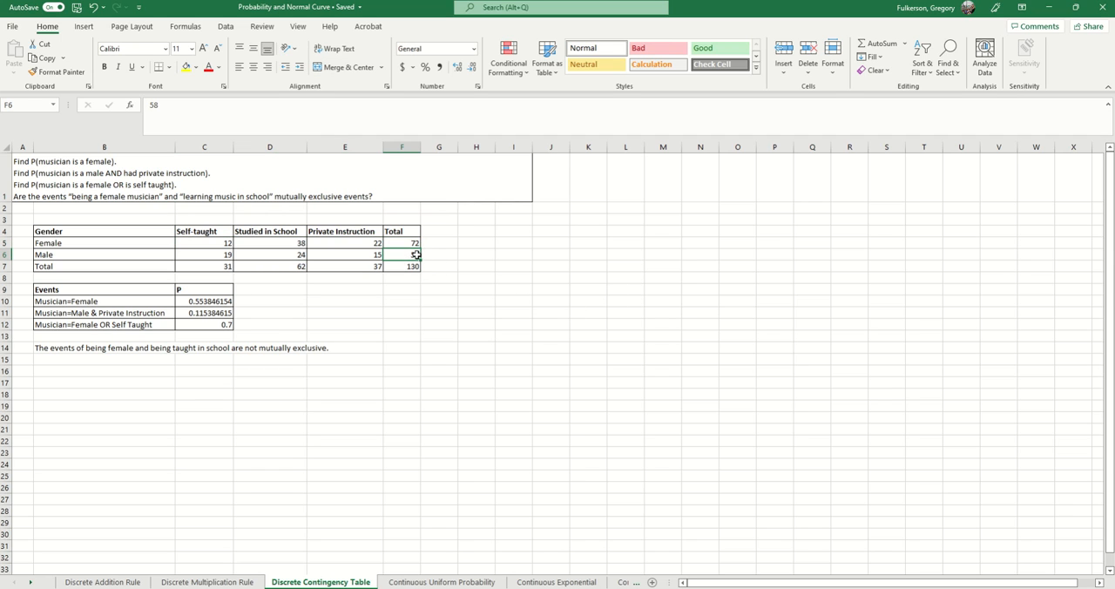
{"action": "left_click", "coordinate": [362, 254]}
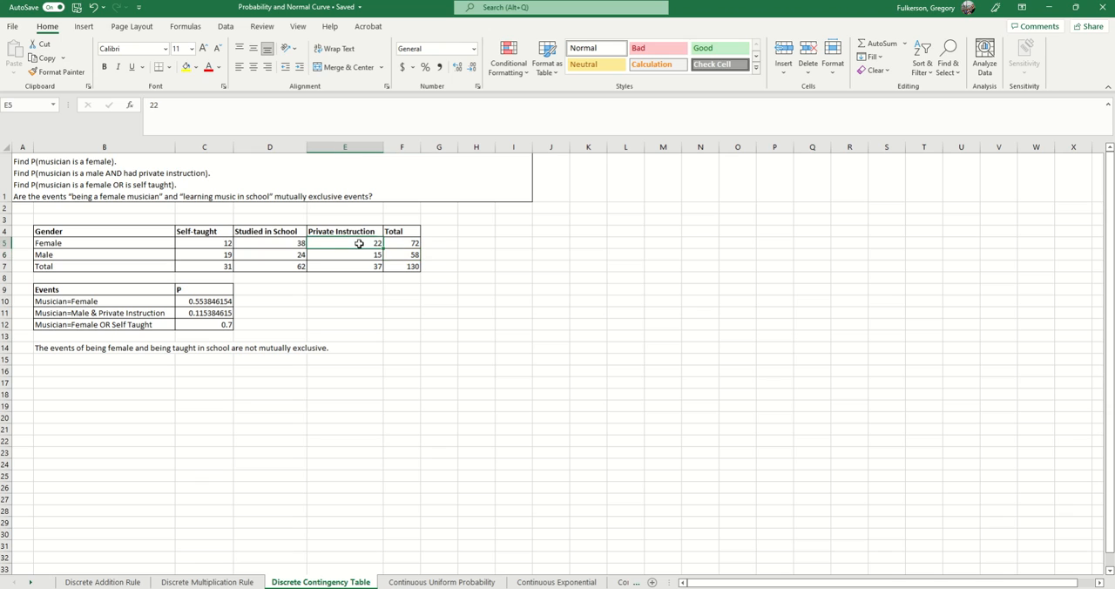
{"action": "left_click", "coordinate": [374, 243]}
{"action": "left_click", "coordinate": [376, 255]}
{"action": "left_click", "coordinate": [290, 244]}
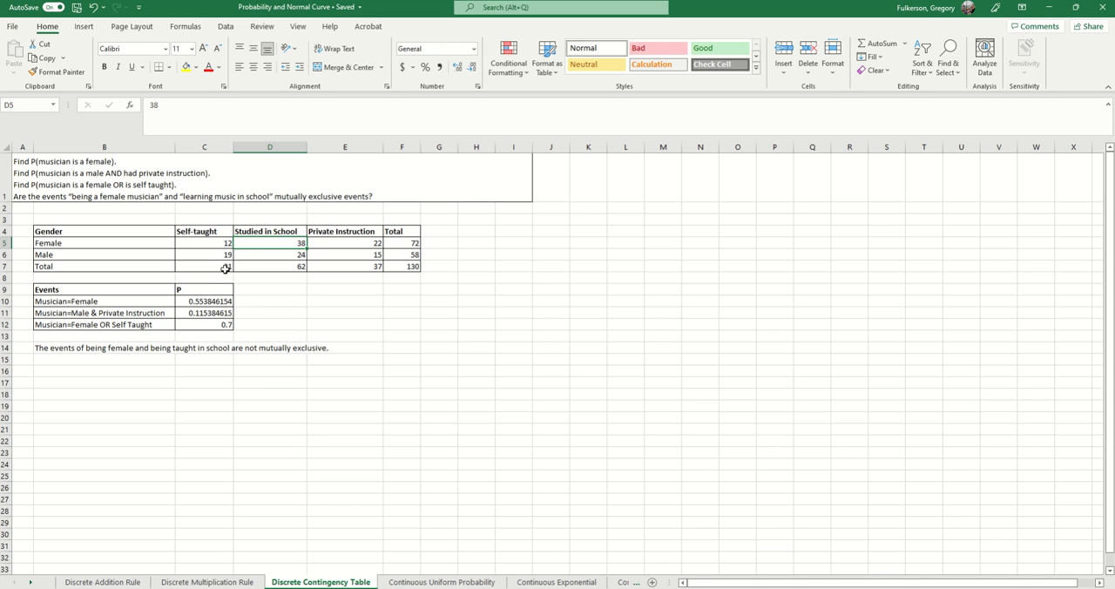
{"action": "left_click", "coordinate": [353, 346]}
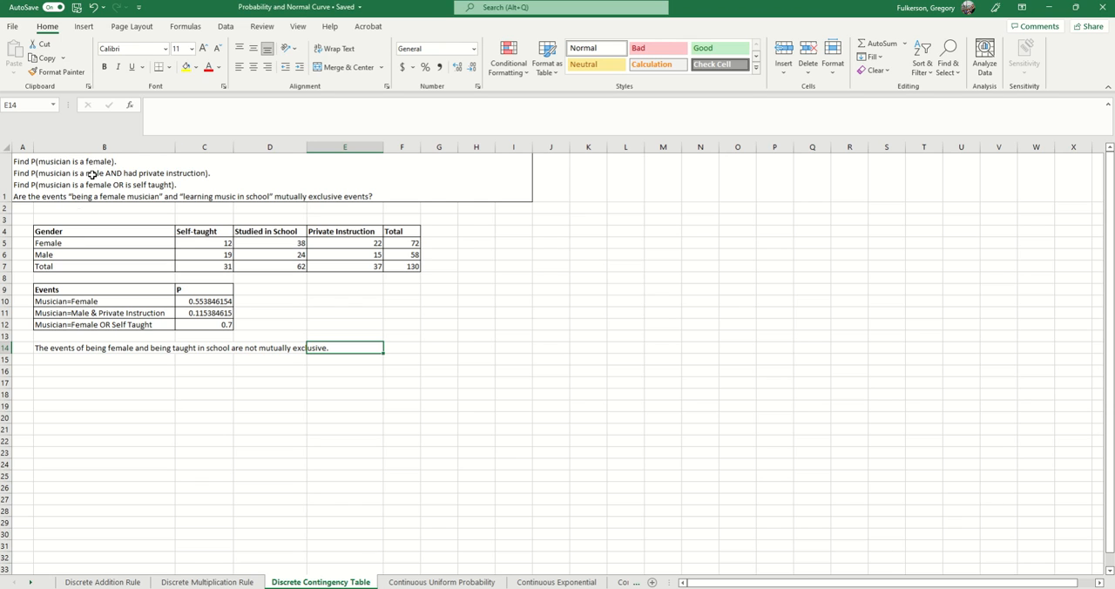
- Compare the female total in F5 with the grand total in F7, and inspect which cells the female-musician formula in C10 uses
{"action": "left_click", "coordinate": [406, 240]}
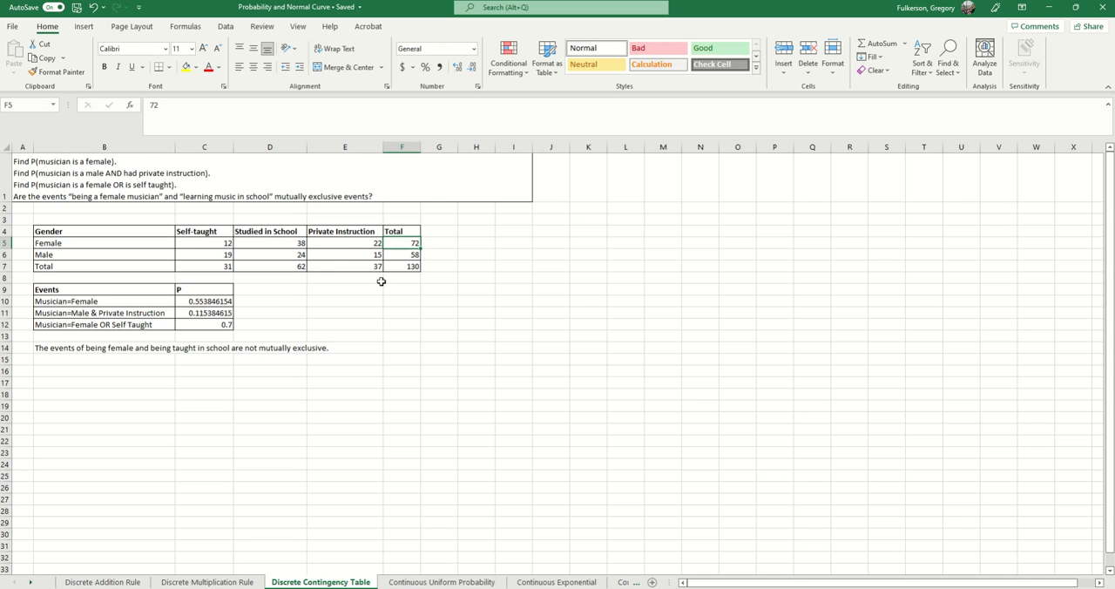
{"action": "left_click", "coordinate": [410, 266]}
{"action": "left_click", "coordinate": [413, 243]}
{"action": "left_click", "coordinate": [413, 268]}
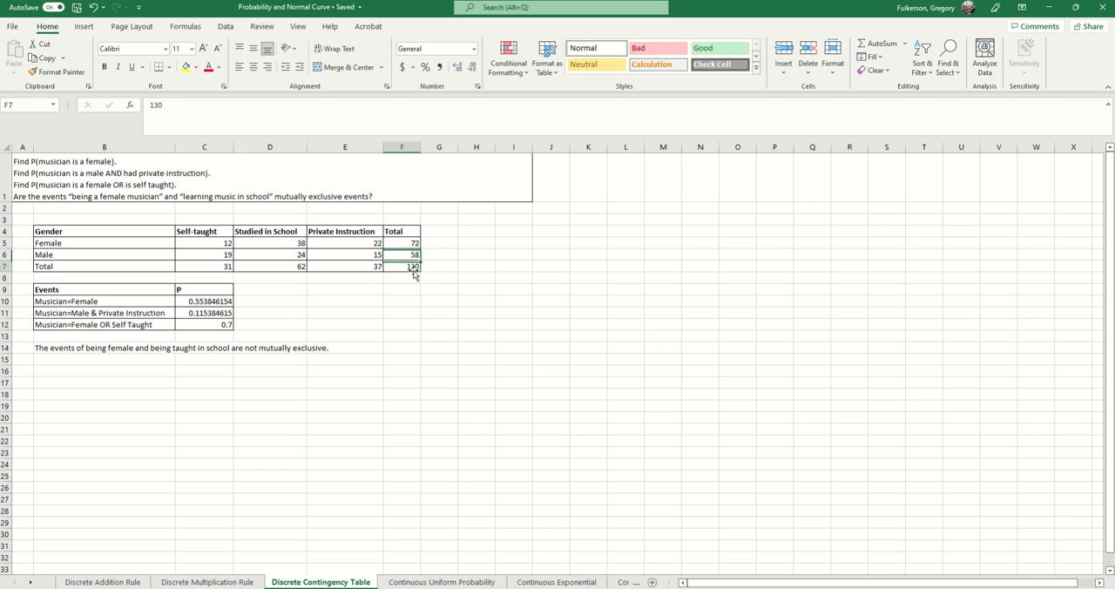
{"action": "left_click", "coordinate": [216, 301]}
{"action": "left_click", "coordinate": [226, 114]}
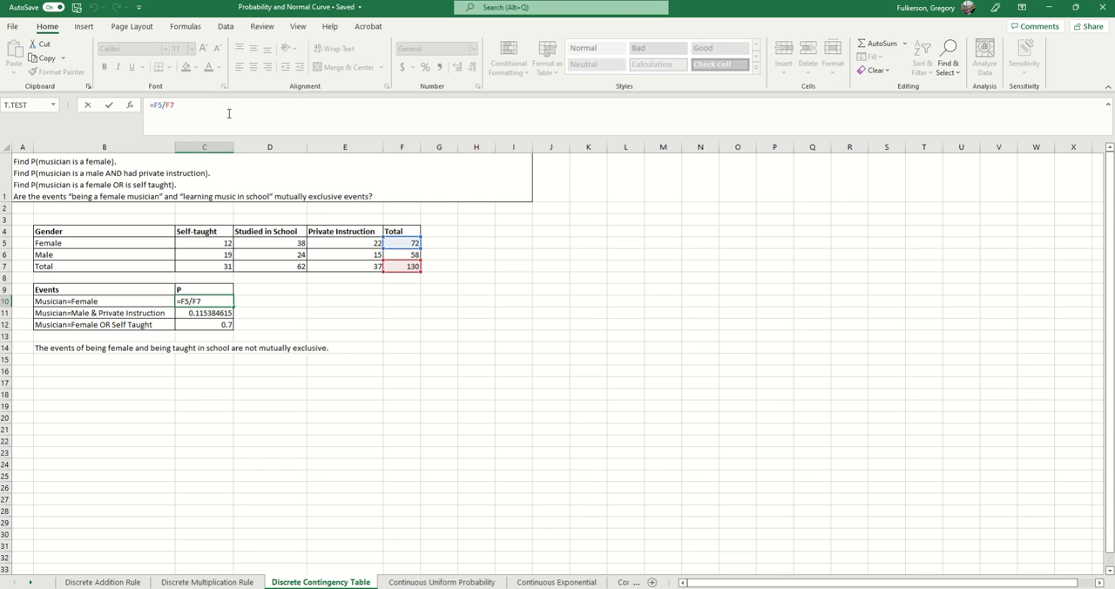
{"action": "key", "text": "Return"}
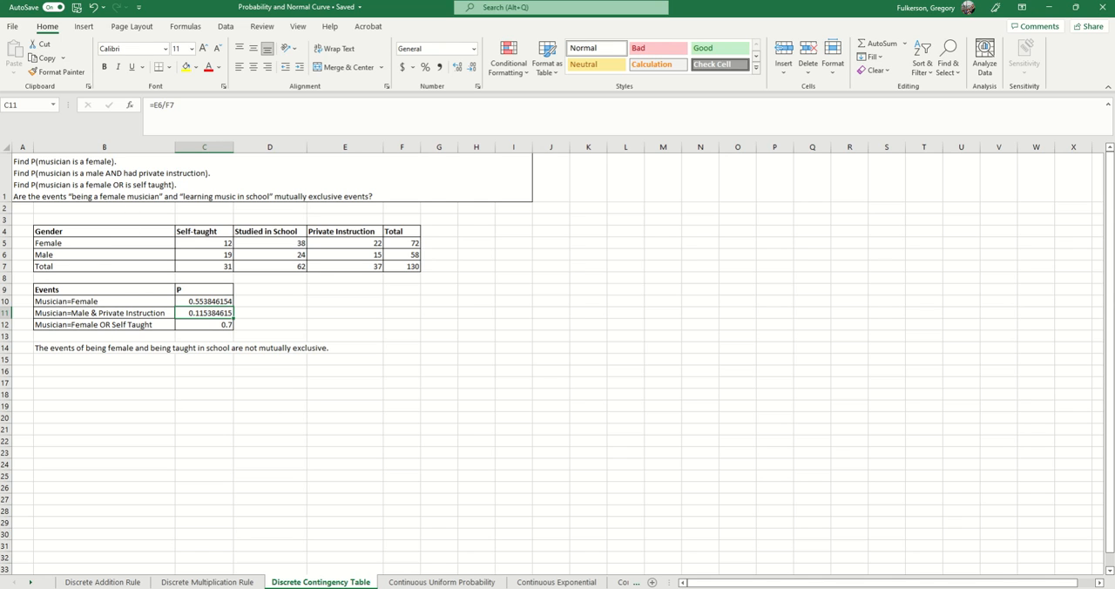
- Reread the questions in A1, locate the male private-instruction count in E6, and inspect the cells used by the formula in C11
{"action": "left_click", "coordinate": [67, 183]}
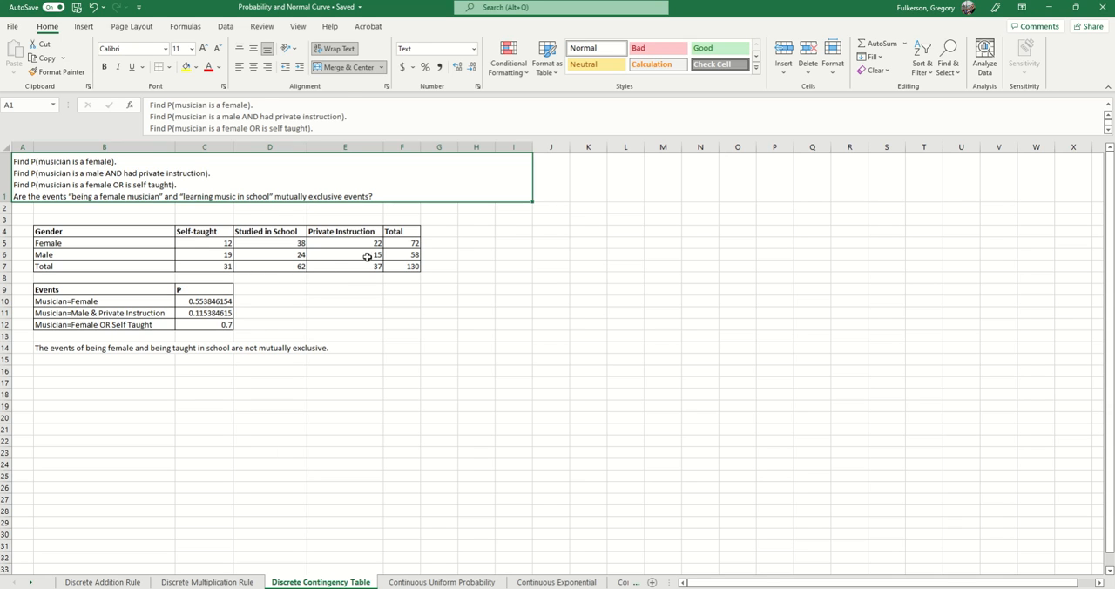
{"action": "left_click", "coordinate": [365, 255]}
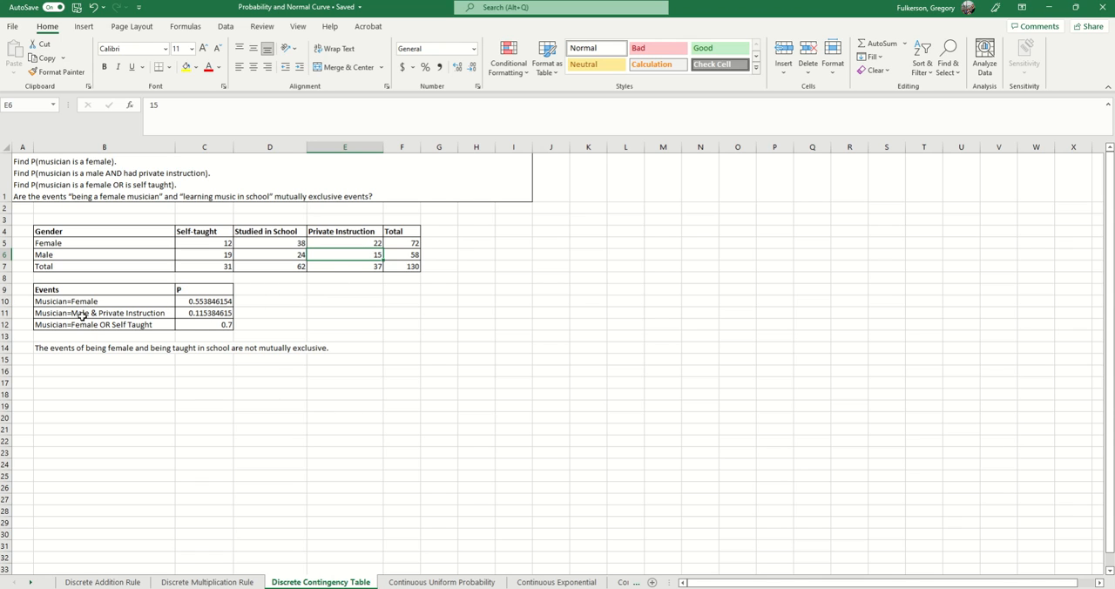
{"action": "left_click", "coordinate": [224, 313]}
{"action": "left_click", "coordinate": [232, 109]}
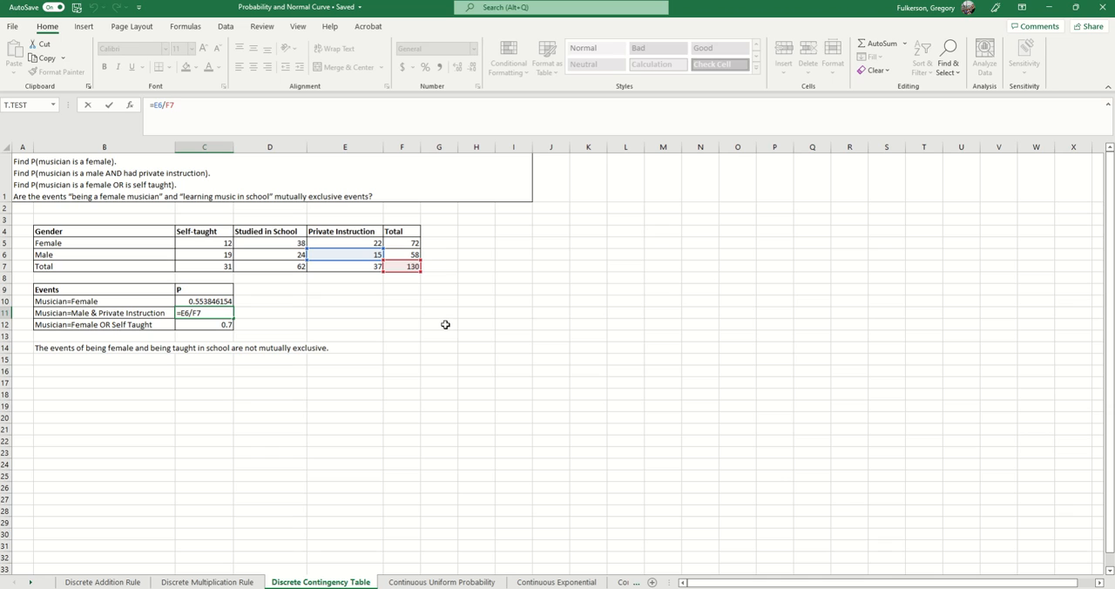
{"action": "key", "text": "Return"}
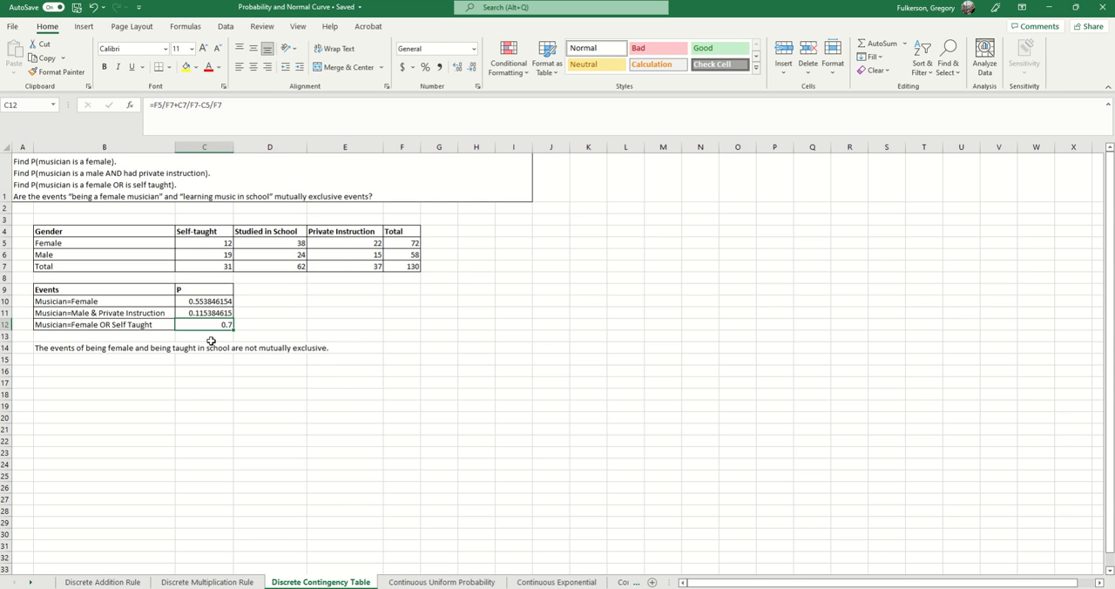
- Review the mutually exclusive statement in B14 and inspect which cells the female-or-self-taught formula in C12 adds and subtracts
{"action": "left_click", "coordinate": [96, 371]}
{"action": "left_click", "coordinate": [50, 347]}
{"action": "left_click", "coordinate": [77, 326]}
{"action": "left_click", "coordinate": [206, 326]}
{"action": "left_click", "coordinate": [277, 106]}
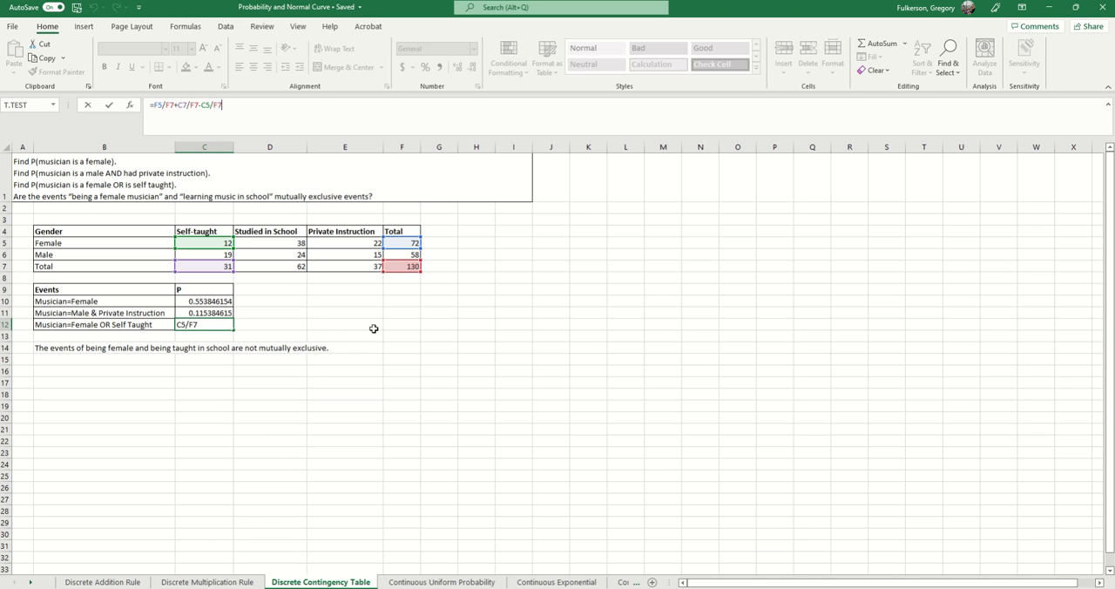
{"action": "key", "text": "Return"}
{"action": "left_click", "coordinate": [218, 325]}
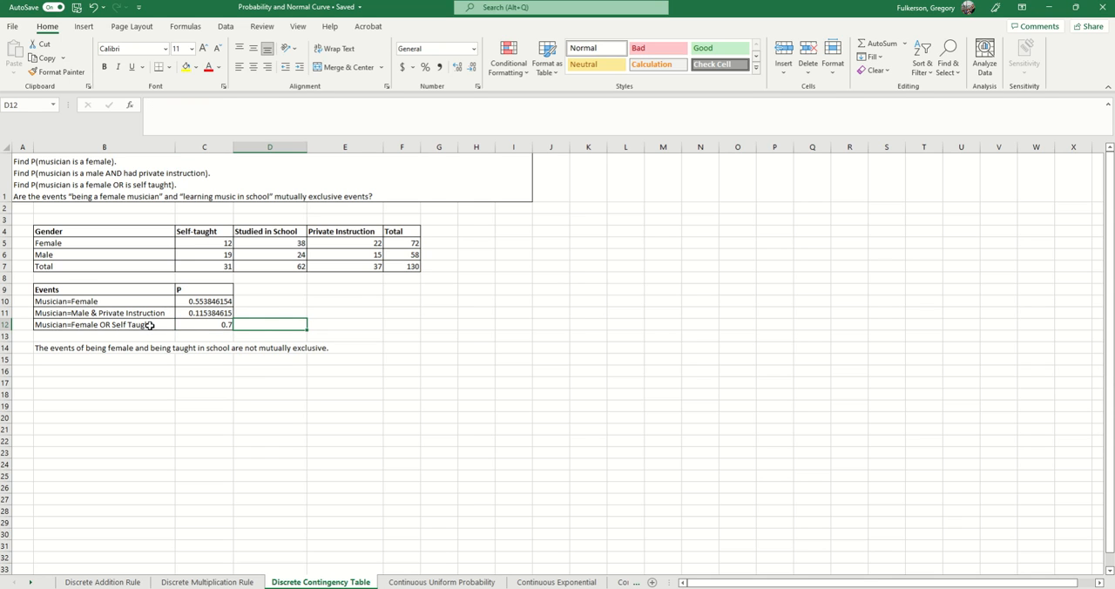
{"action": "left_click", "coordinate": [154, 324]}
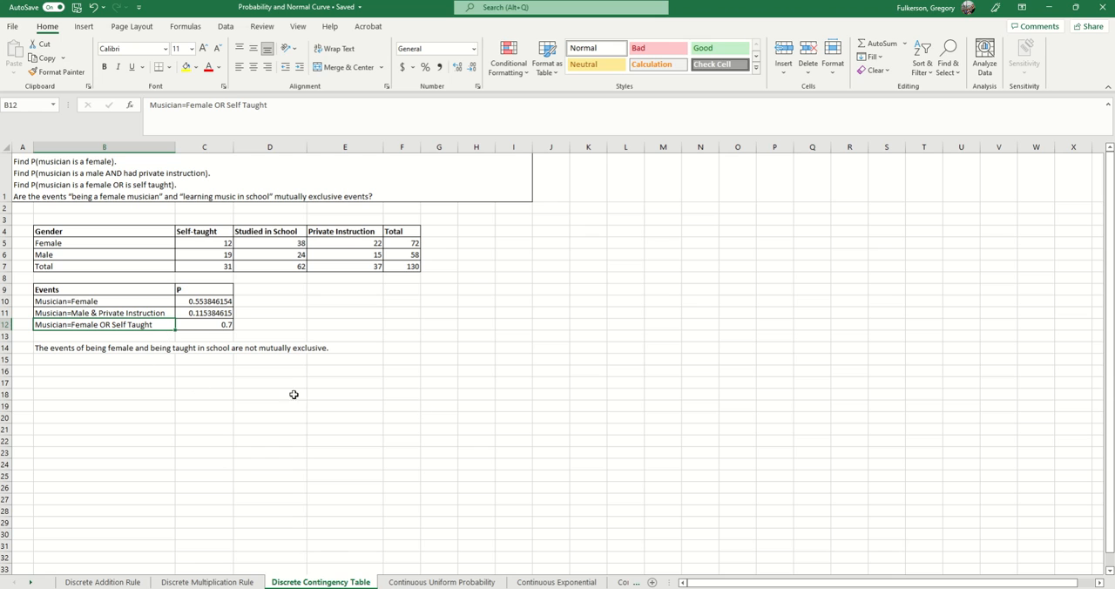
- Open the Continuous Uniform Probability worksheet, bring more of the following worksheet names into view, and read the fireworks problem in A1
{"action": "left_click", "coordinate": [416, 582]}
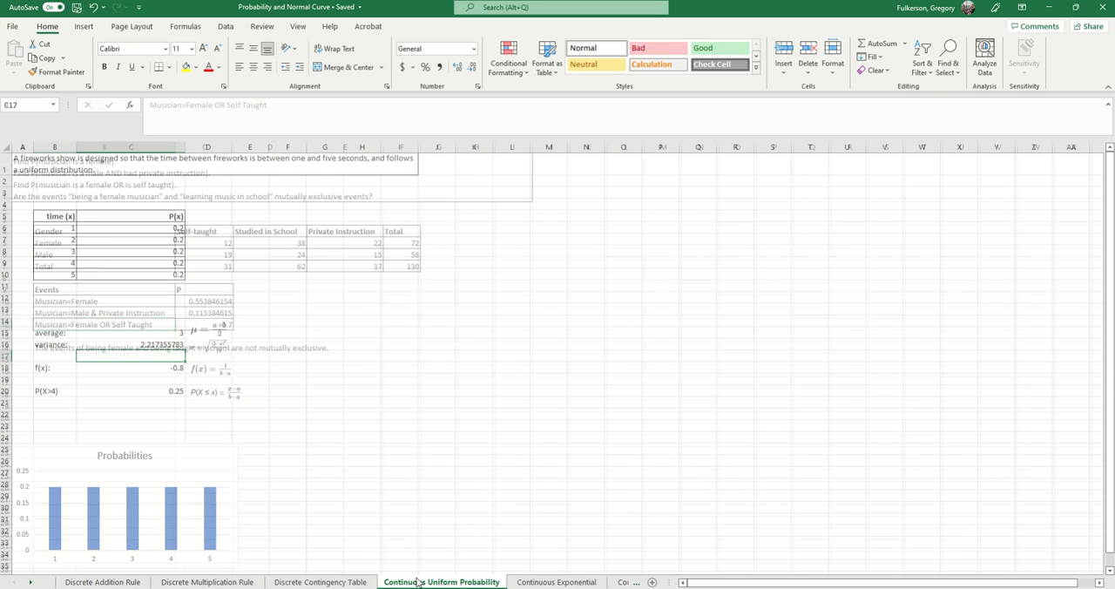
{"action": "left_click", "coordinate": [32, 582]}
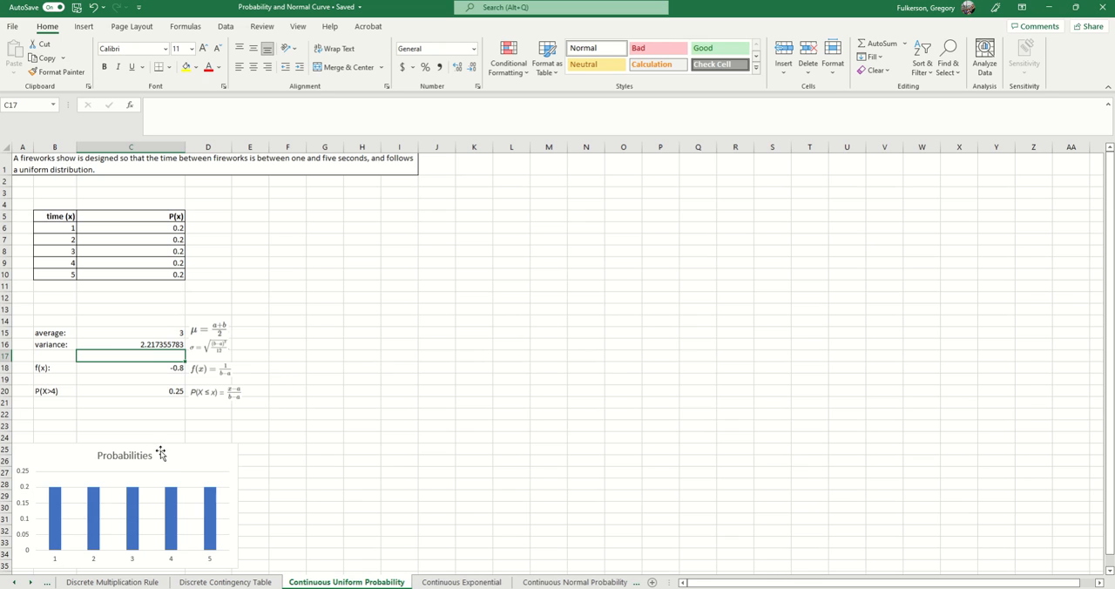
{"action": "left_click", "coordinate": [147, 168]}
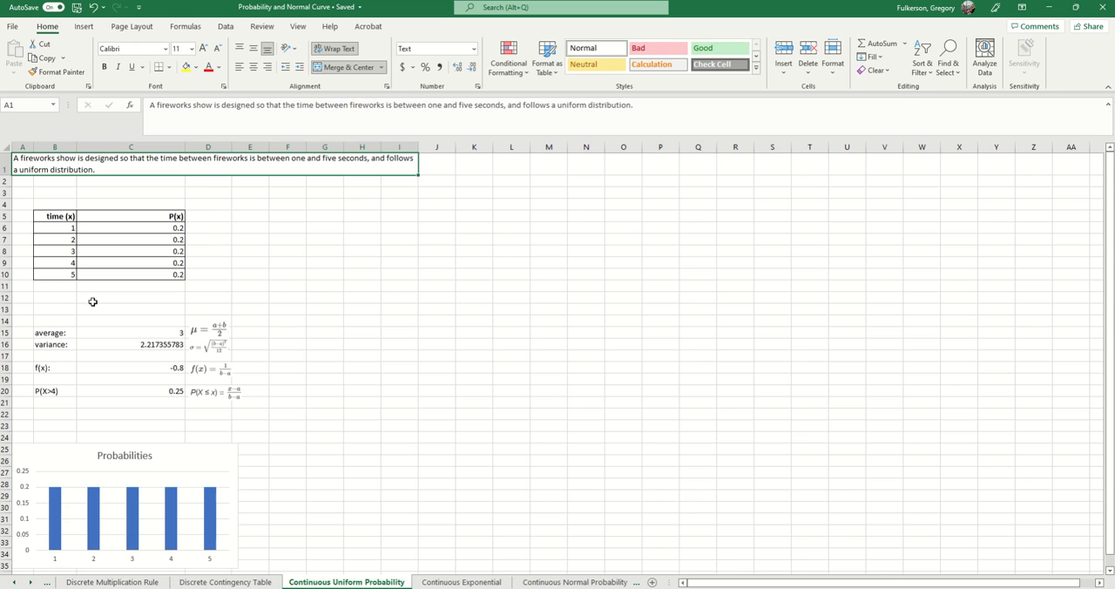
- Review the time values in B6:B10, their probabilities in C6:C10, and the Probabilities chart below them
{"action": "left_click_drag", "start_coordinate": [53, 231], "coordinate": [52, 274]}
{"action": "left_click_drag", "start_coordinate": [55, 227], "coordinate": [42, 276]}
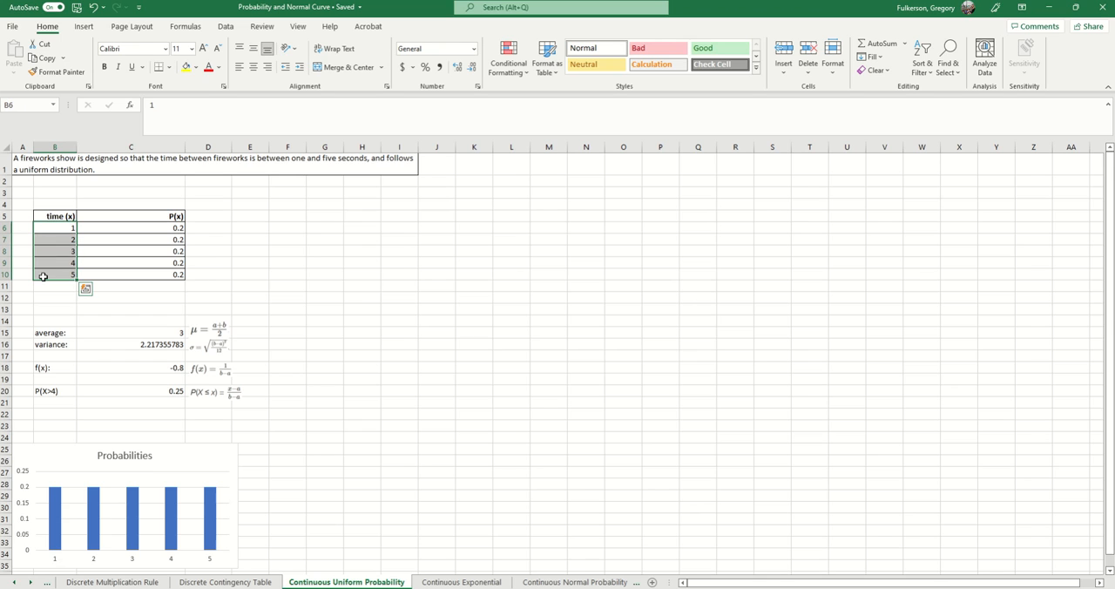
{"action": "left_click_drag", "start_coordinate": [146, 227], "coordinate": [149, 272]}
{"action": "left_click", "coordinate": [391, 251]}
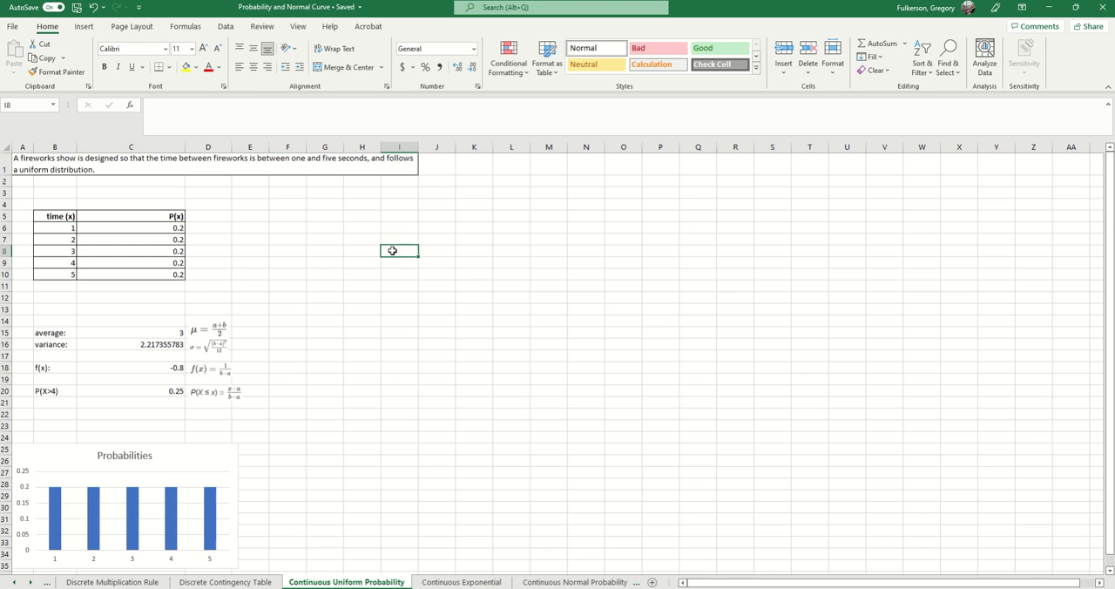
{"action": "scroll", "coordinate": [451, 310], "scroll_direction": "down", "scroll_amount": 1}
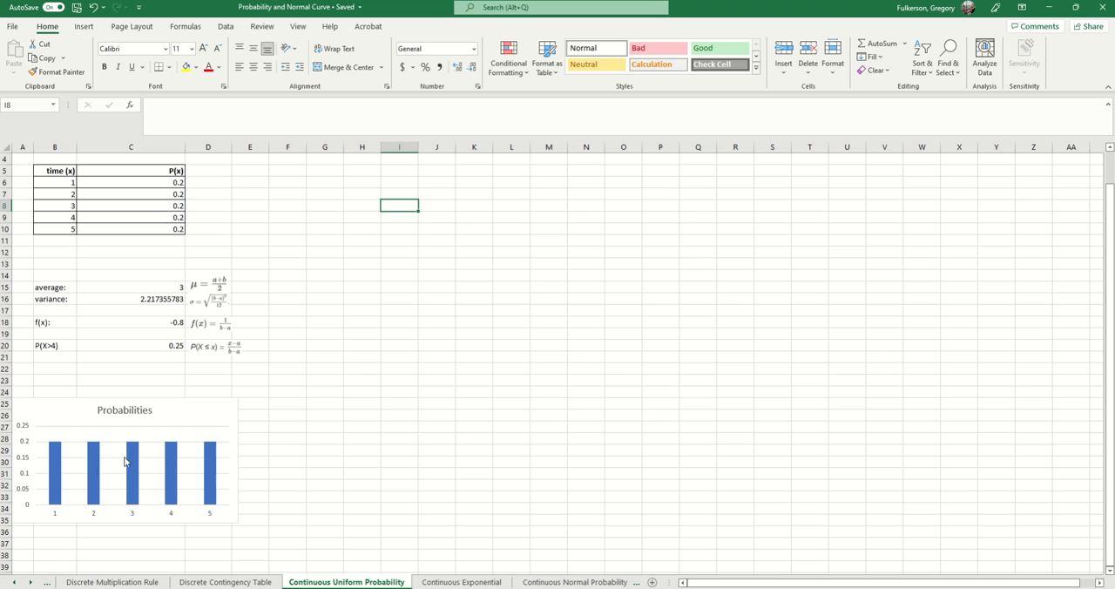
- Look over the average and variance rows with their formula images, and inspect the variance formula in C16
{"action": "scroll", "coordinate": [244, 488], "scroll_direction": "up", "scroll_amount": 1}
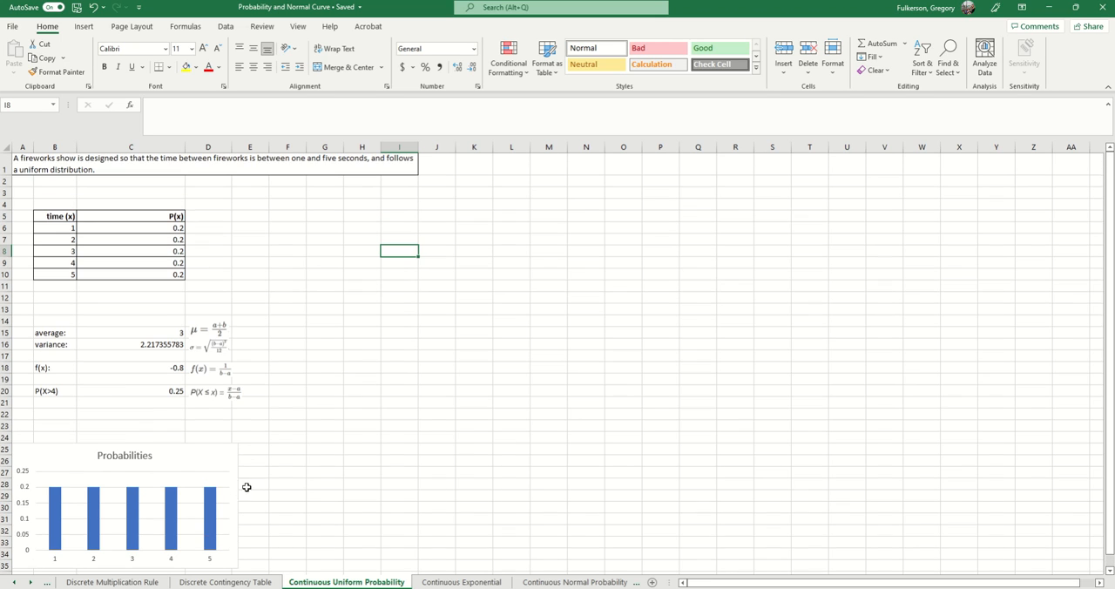
{"action": "left_click", "coordinate": [61, 333]}
{"action": "left_click", "coordinate": [204, 338]}
{"action": "left_click", "coordinate": [400, 363]}
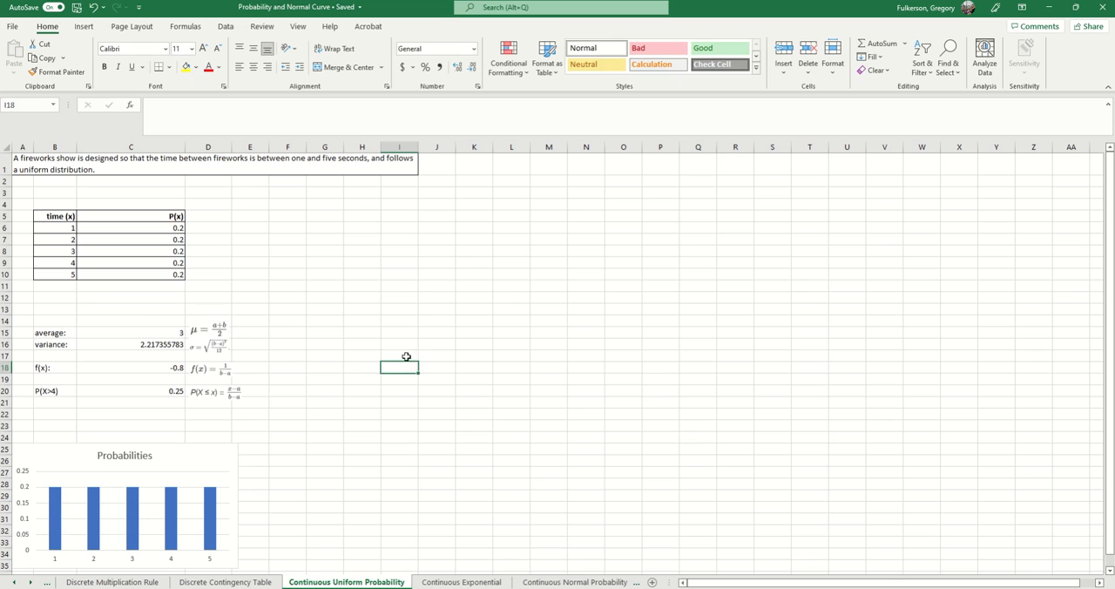
{"action": "left_click", "coordinate": [144, 342]}
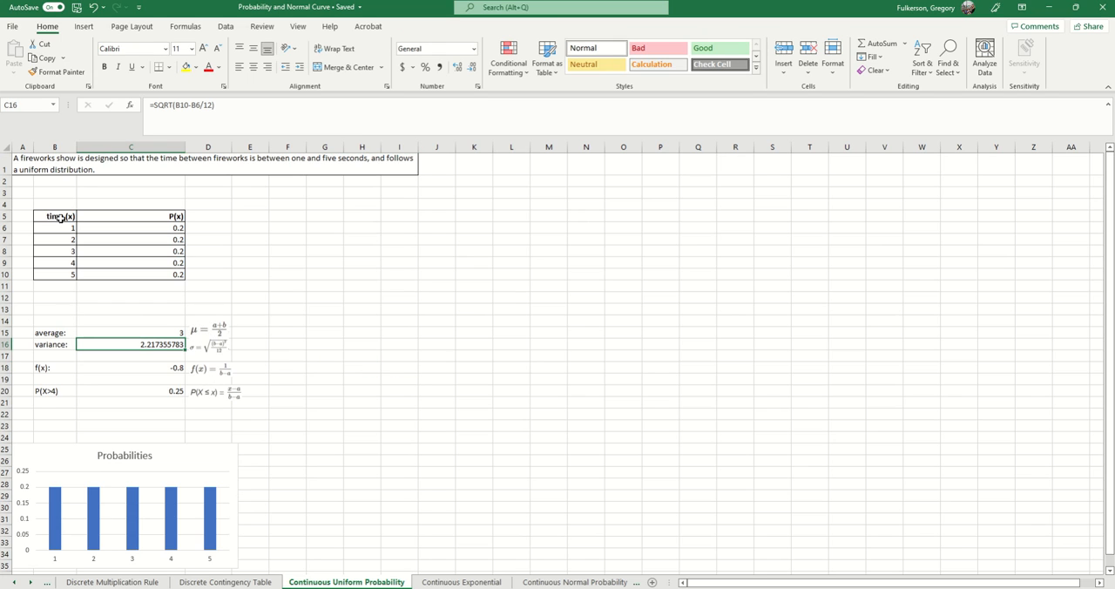
- Inspect the average formula in C15 and the first and last time values it uses, B6 and B10
{"action": "left_click", "coordinate": [157, 331]}
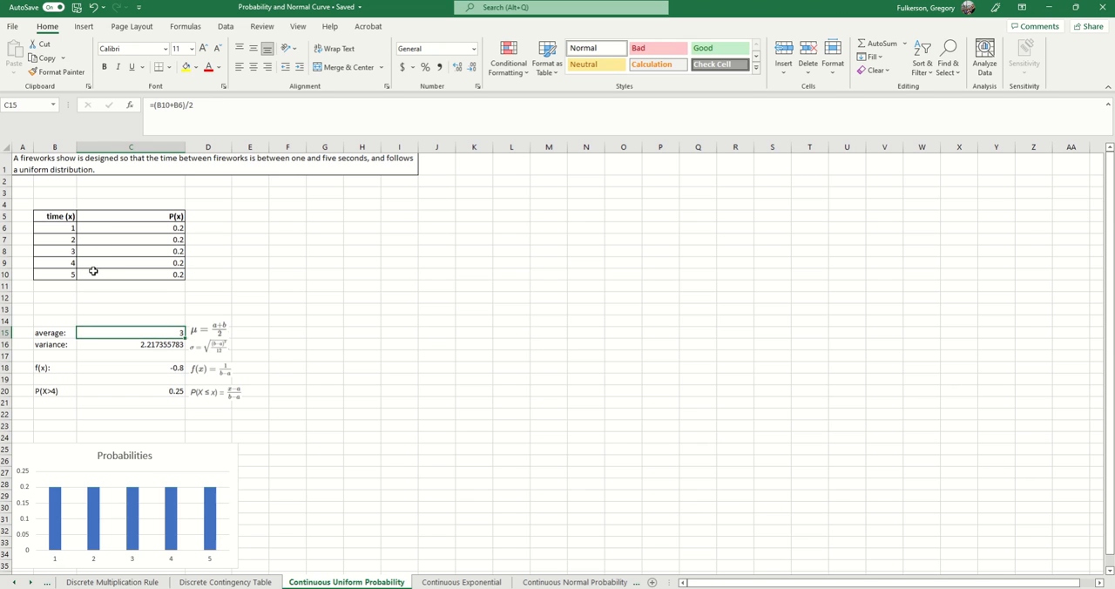
{"action": "left_click", "coordinate": [66, 227]}
{"action": "left_click", "coordinate": [62, 276]}
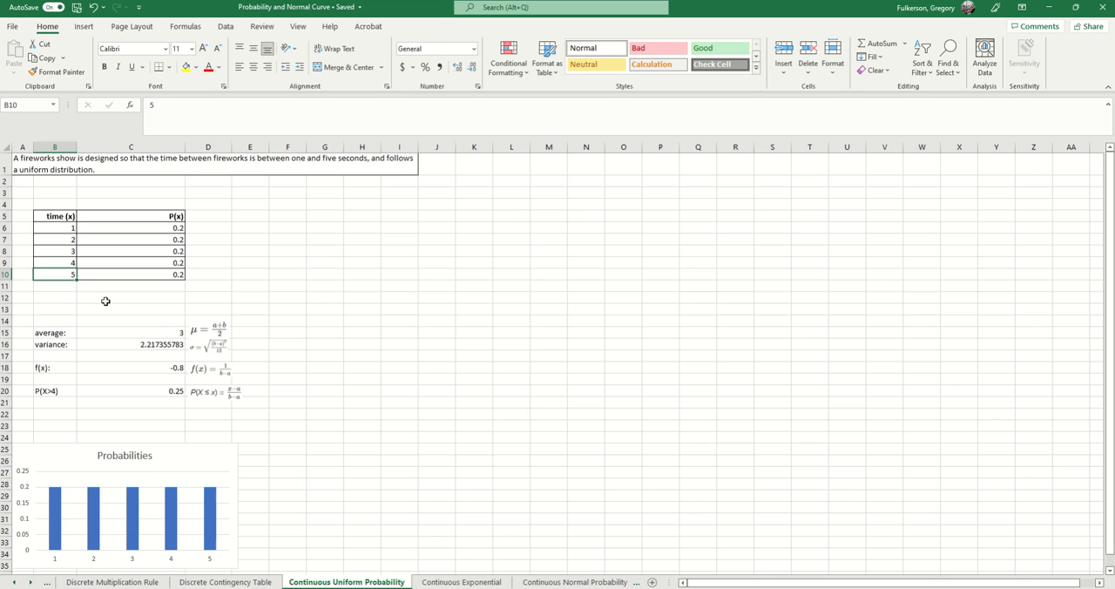
{"action": "left_click", "coordinate": [154, 331]}
{"action": "left_click", "coordinate": [260, 112]}
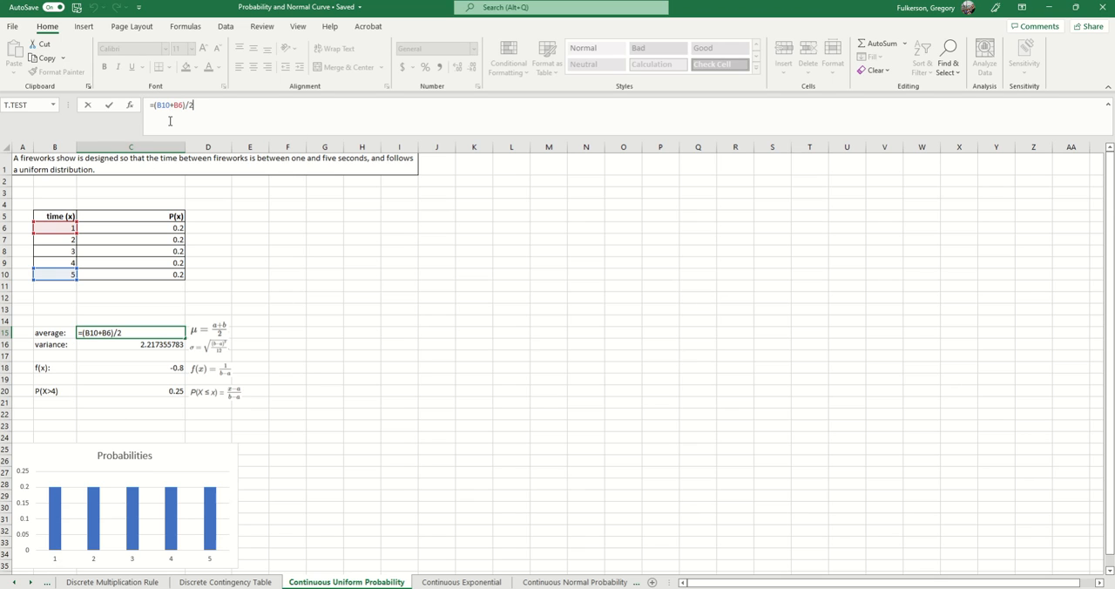
{"action": "key", "text": "Return"}
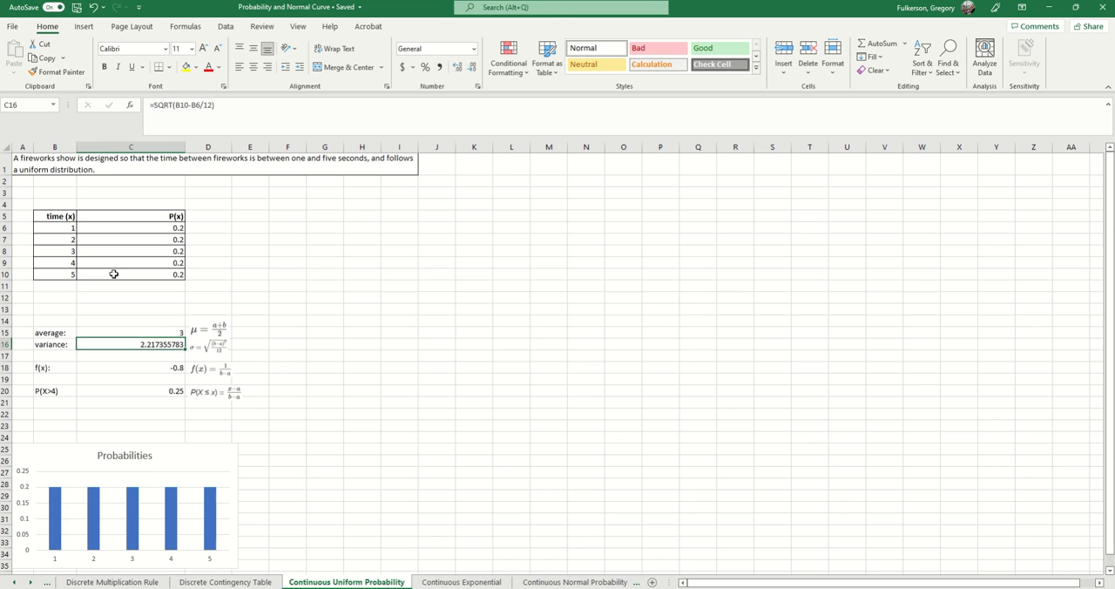
- Correct the variance formula in C16 to =SQRT((B10-B6)/12), grouping the subtraction before the division
{"action": "left_click", "coordinate": [218, 349]}
{"action": "left_click", "coordinate": [298, 355]}
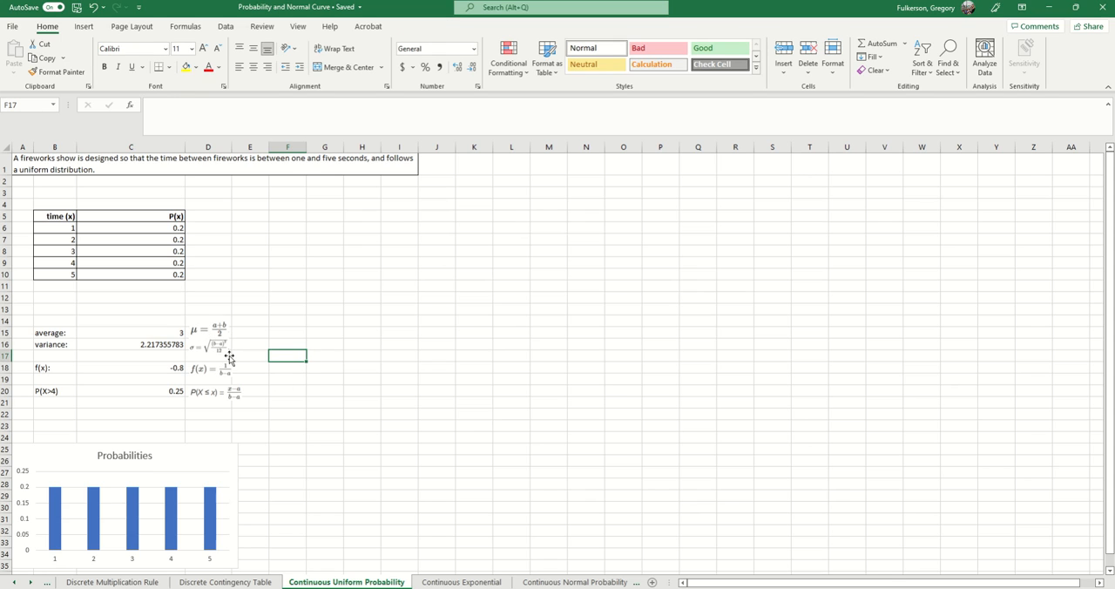
{"action": "left_click", "coordinate": [158, 344]}
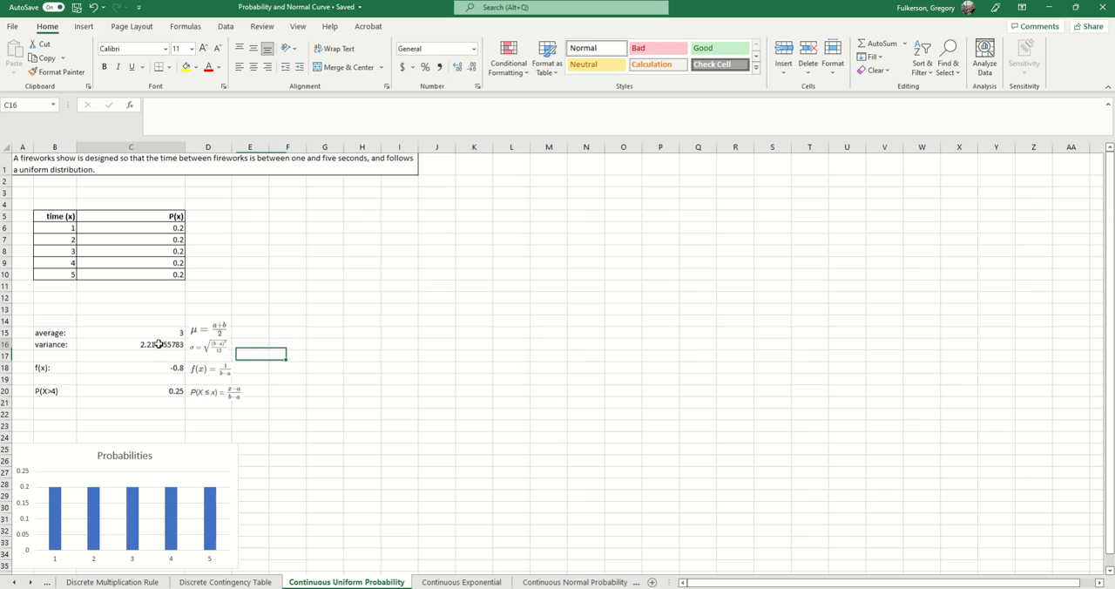
{"action": "left_click", "coordinate": [240, 117]}
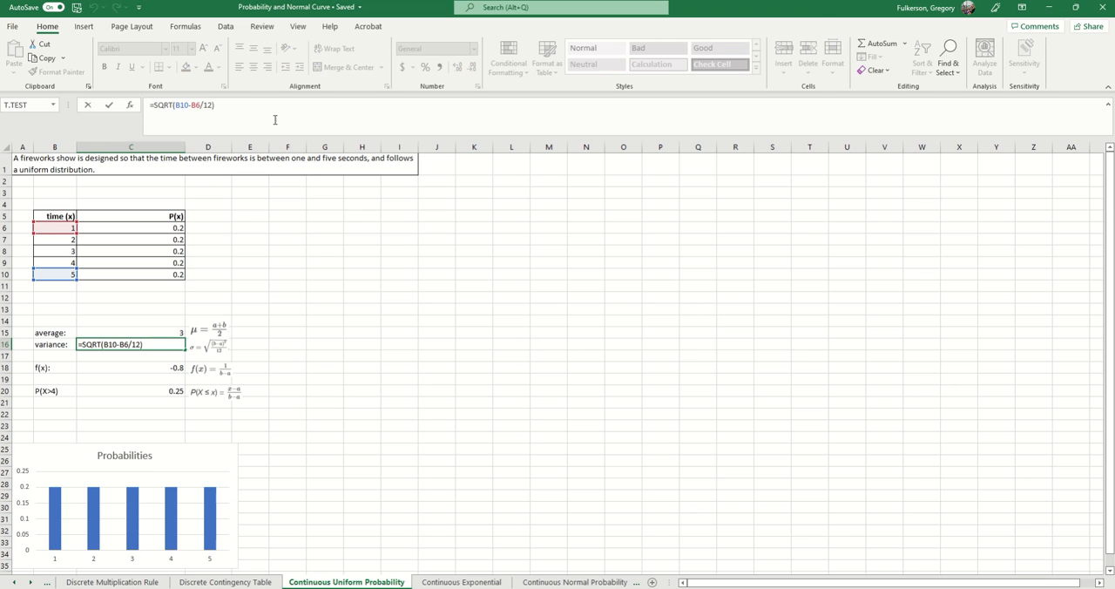
{"action": "left_click", "coordinate": [202, 104]}
{"action": "type", "text": "_"}
{"action": "key", "text": "BackSpace"}
{"action": "type", "text": ")"}
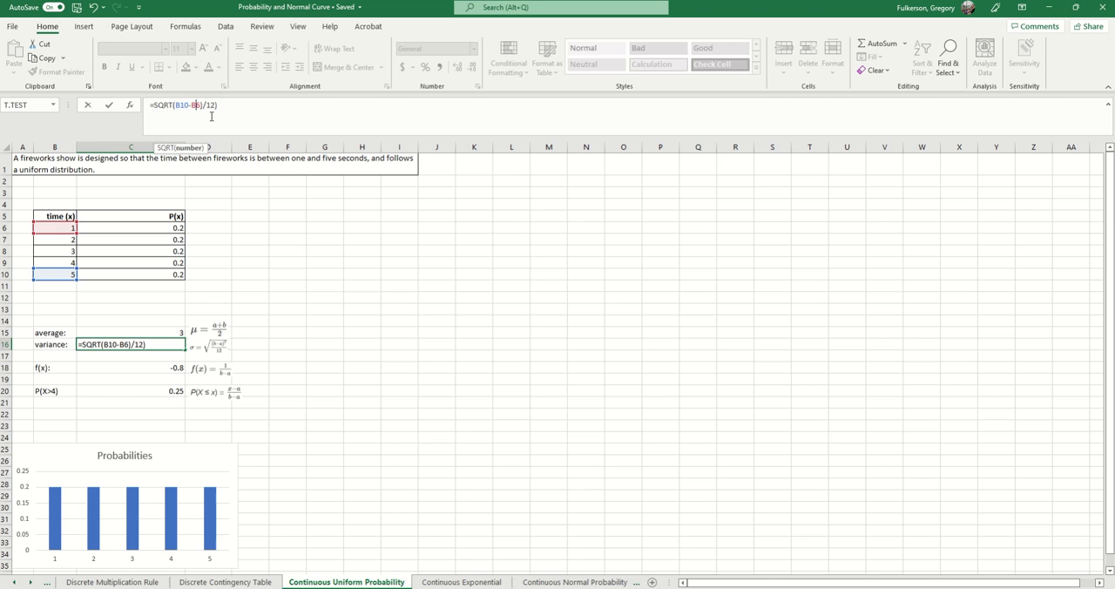
{"action": "type", "text": "("}
{"action": "key", "text": "Return"}
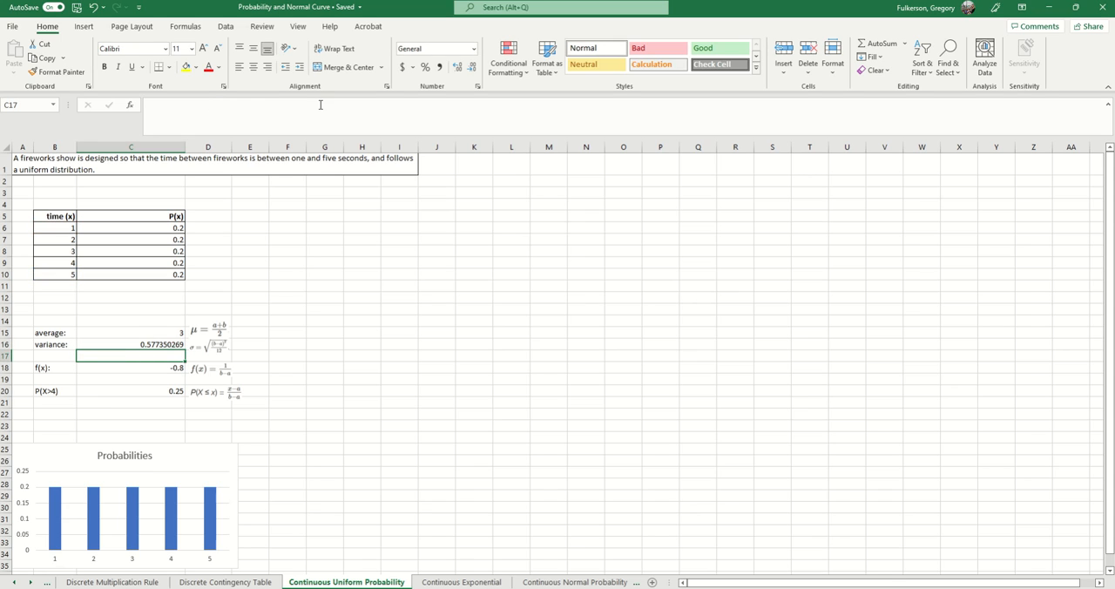
- Recheck the corrected variance formula in C16 and the cells it references
{"action": "left_click", "coordinate": [166, 344]}
{"action": "left_click", "coordinate": [259, 112]}
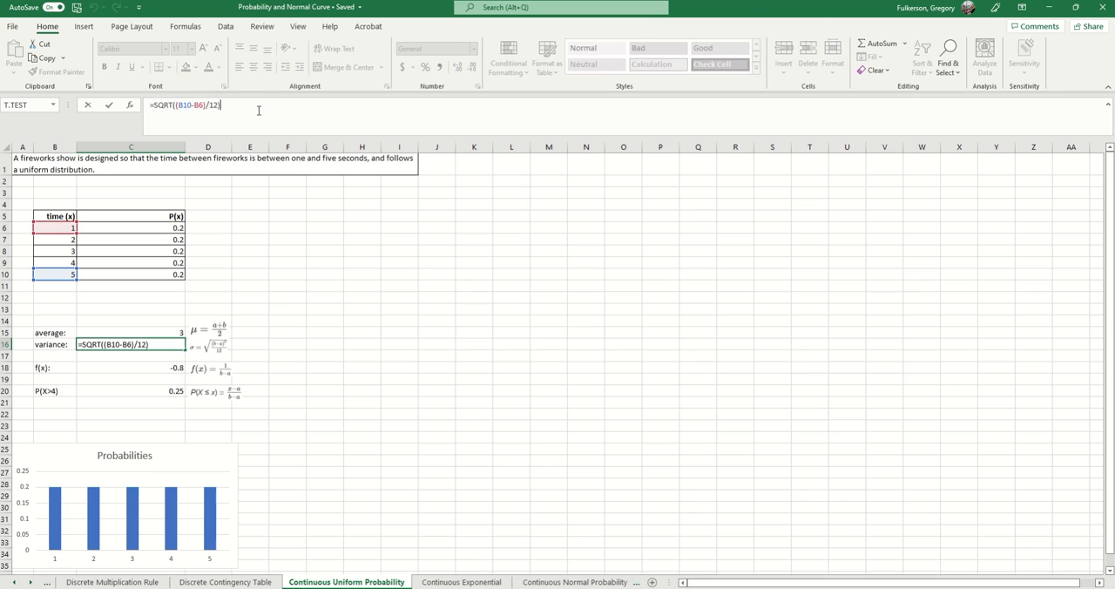
{"action": "key", "text": "Return"}
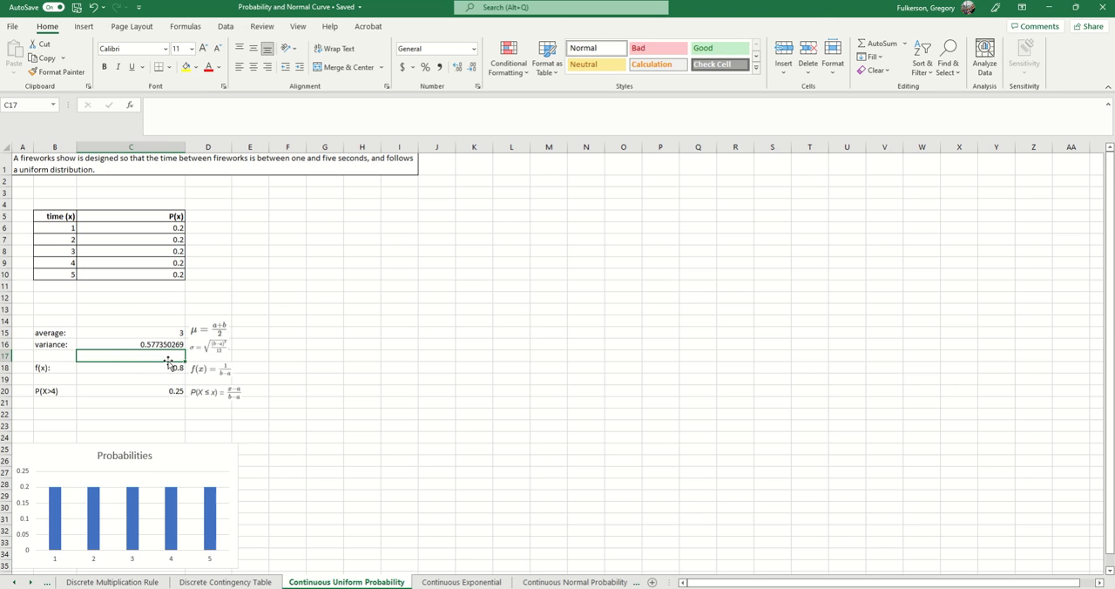
- Correct the f(x) formula in C18 to =1/(B10-B6) so that it matches the density formula beside it
{"action": "left_click", "coordinate": [53, 356]}
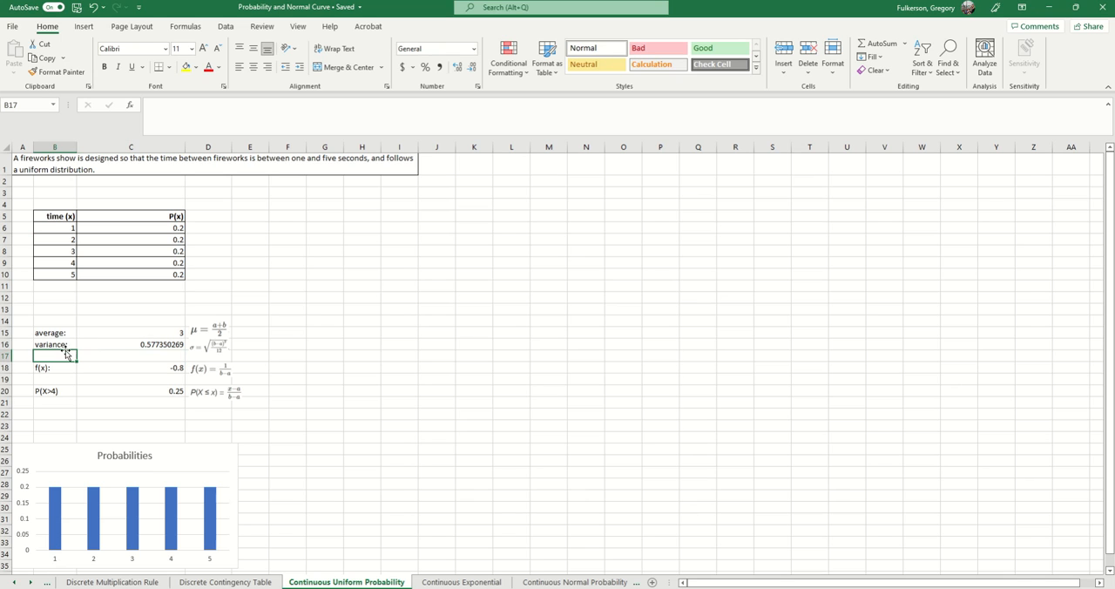
{"action": "left_click", "coordinate": [173, 367]}
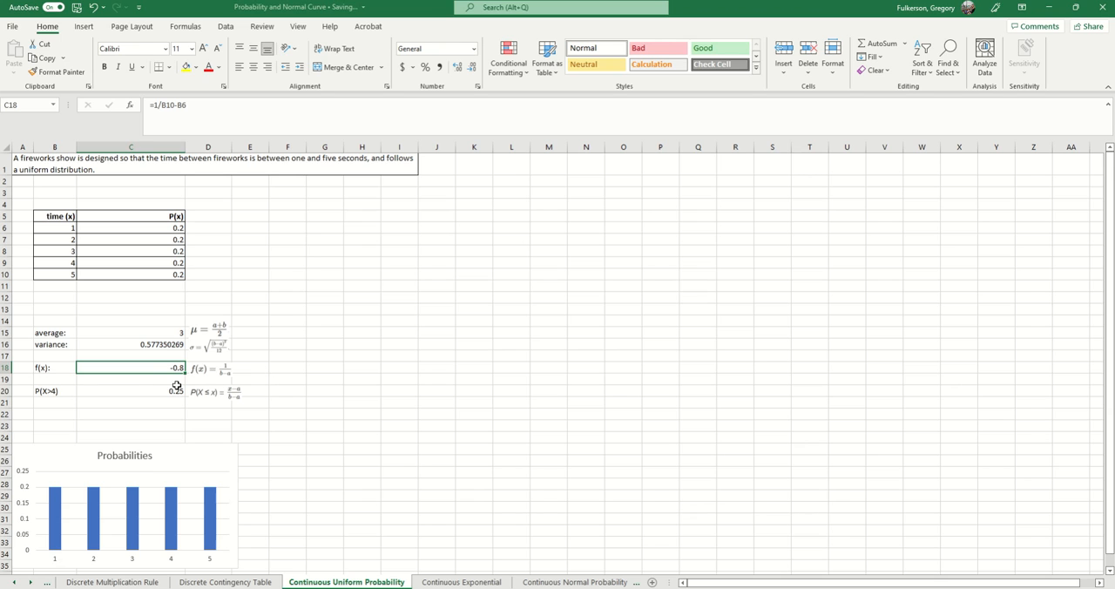
{"action": "left_click", "coordinate": [216, 108]}
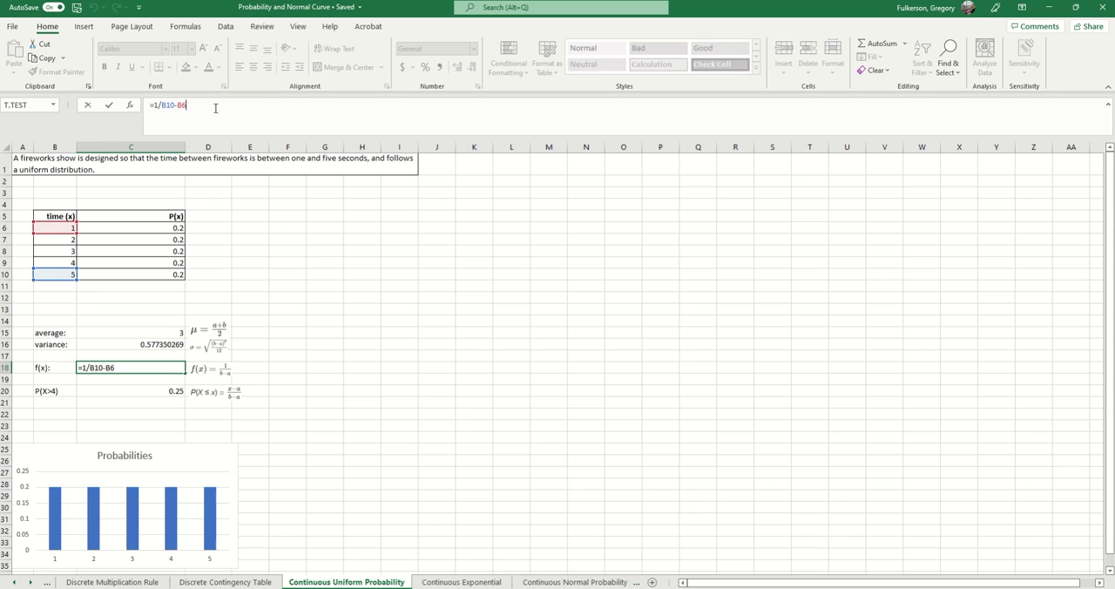
{"action": "left_click", "coordinate": [90, 368]}
{"action": "type", "text": "("}
{"action": "key", "text": "Return"}
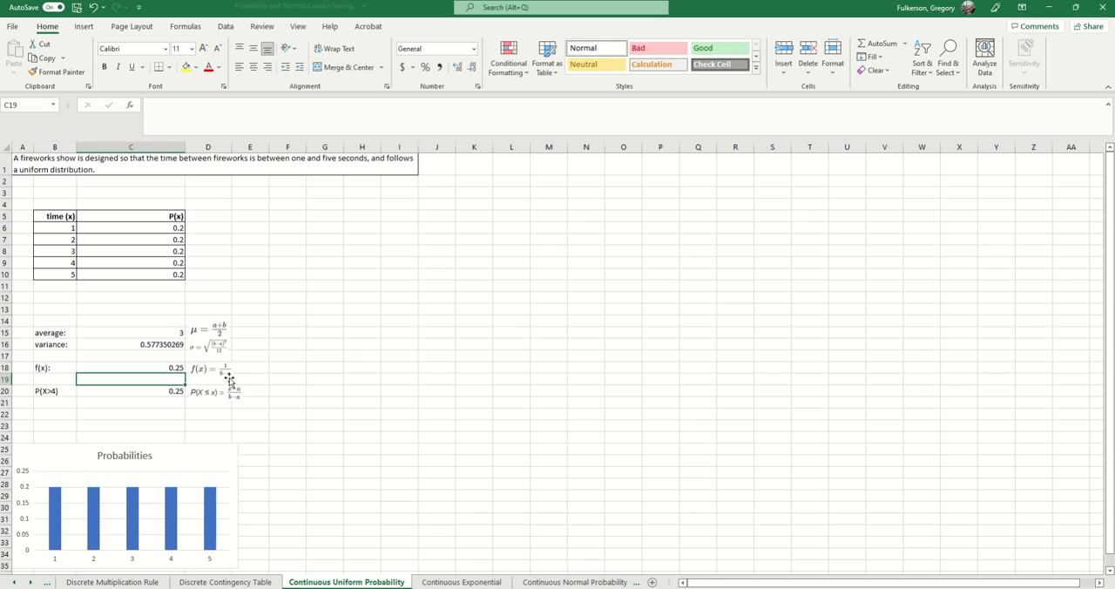
- Review the f(x) result in C18 and inspect which time cells the P(X>4) formula in C20 uses
{"action": "left_click", "coordinate": [232, 388]}
{"action": "key", "text": "Escape"}
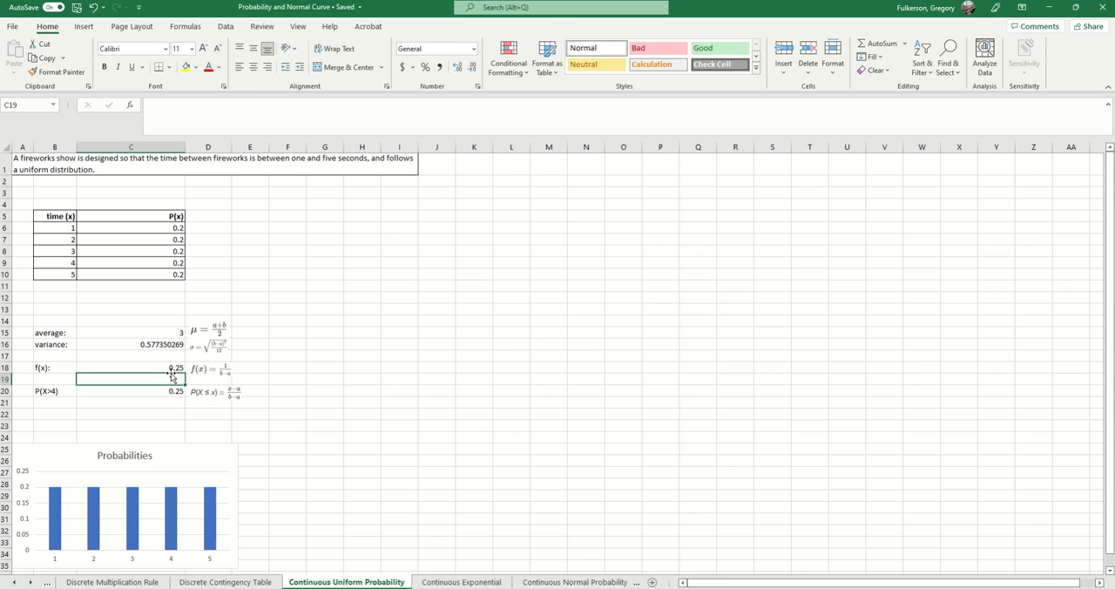
{"action": "left_click", "coordinate": [180, 367]}
{"action": "left_click", "coordinate": [99, 404]}
{"action": "left_click", "coordinate": [65, 395]}
{"action": "left_click", "coordinate": [130, 389]}
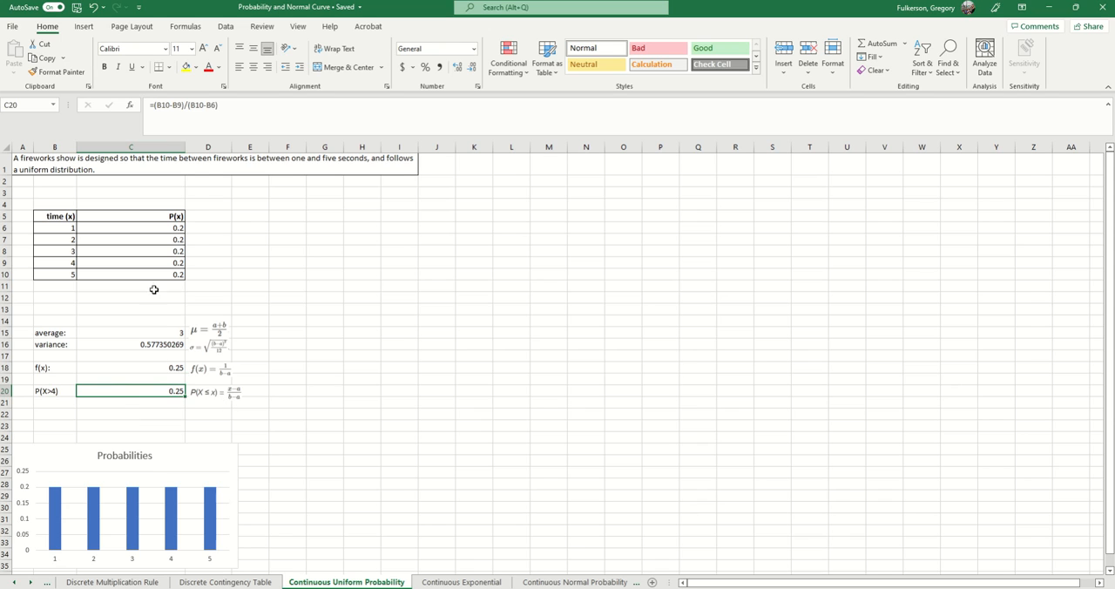
{"action": "left_click", "coordinate": [274, 115]}
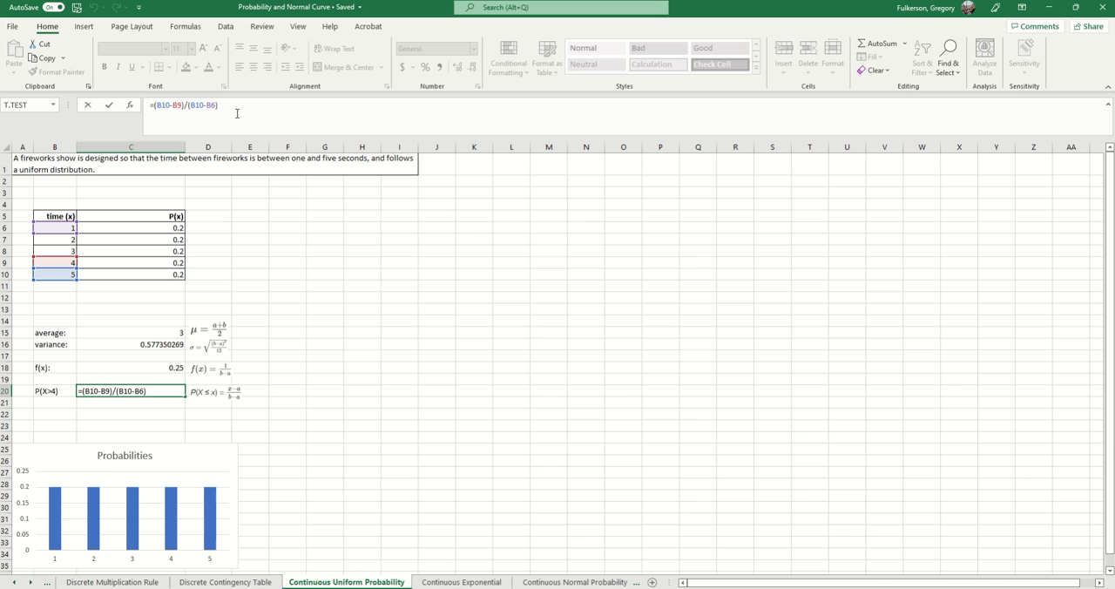
{"action": "key", "text": "Return"}
{"action": "scroll", "coordinate": [269, 396], "scroll_direction": "down", "scroll_amount": 2}
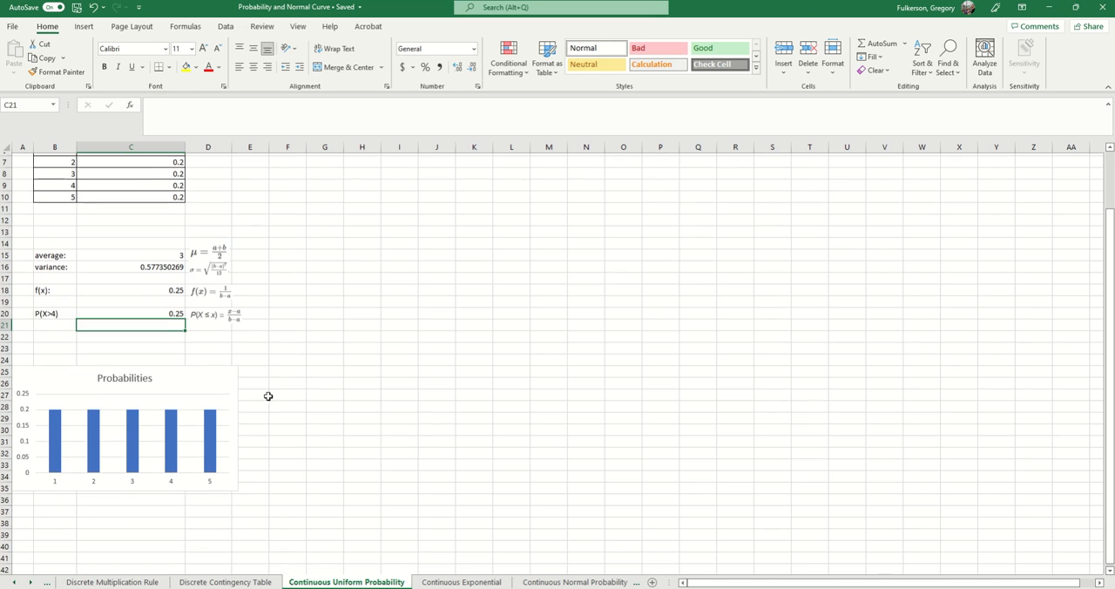
{"action": "scroll", "coordinate": [351, 371], "scroll_direction": "up", "scroll_amount": 2}
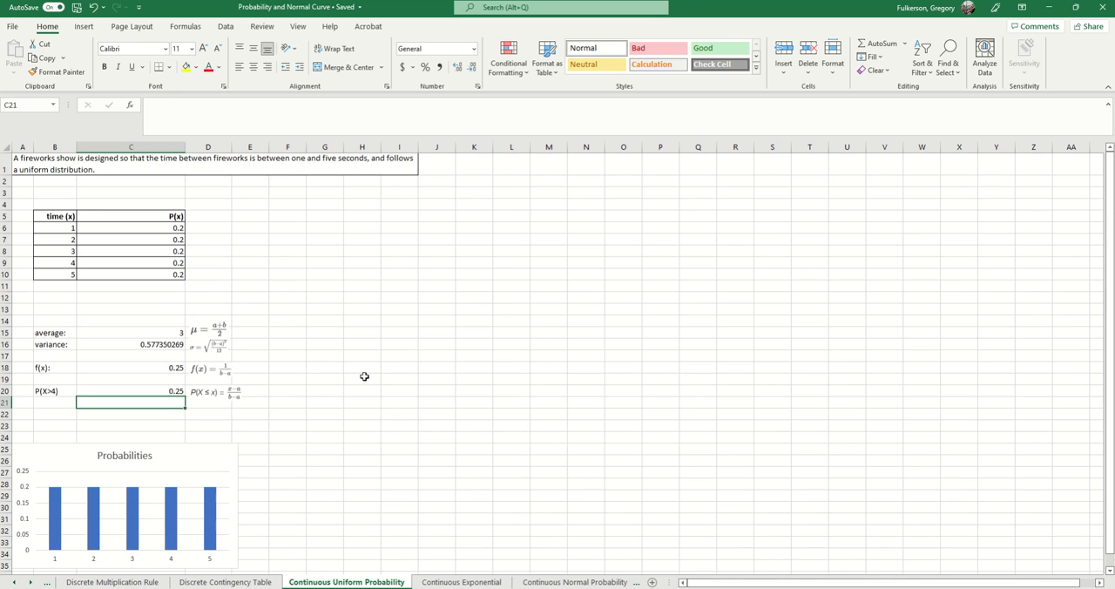
- Open the Continuous Exponential worksheet, look over its contents, and read the postal clerk problem in A1
{"action": "left_click", "coordinate": [462, 582]}
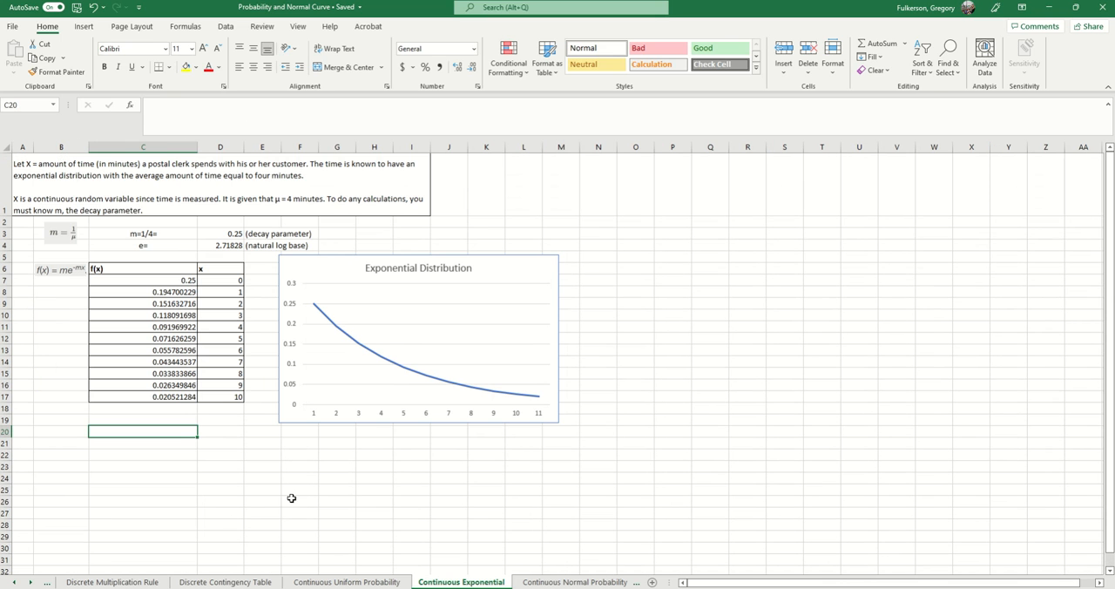
{"action": "scroll", "coordinate": [290, 494], "scroll_direction": "down", "scroll_amount": 1}
{"action": "scroll", "coordinate": [288, 493], "scroll_direction": "up", "scroll_amount": 1}
{"action": "left_click", "coordinate": [106, 206]}
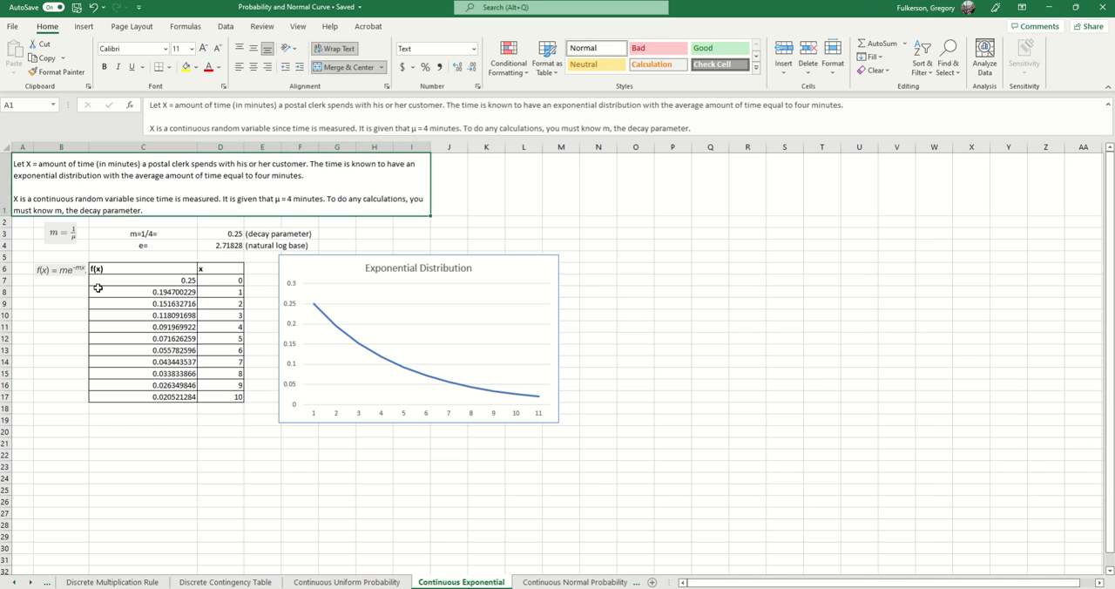
- Inspect the decay parameter in D3, the natural log base in D4, and the x values in D7:D17
{"action": "left_click", "coordinate": [233, 234]}
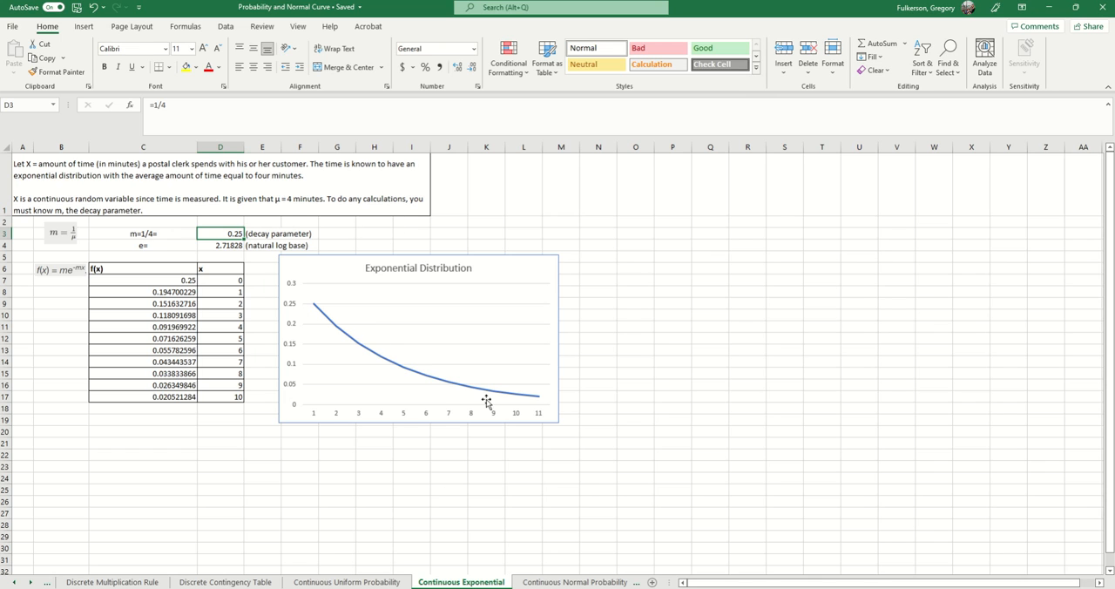
{"action": "left_click", "coordinate": [153, 250]}
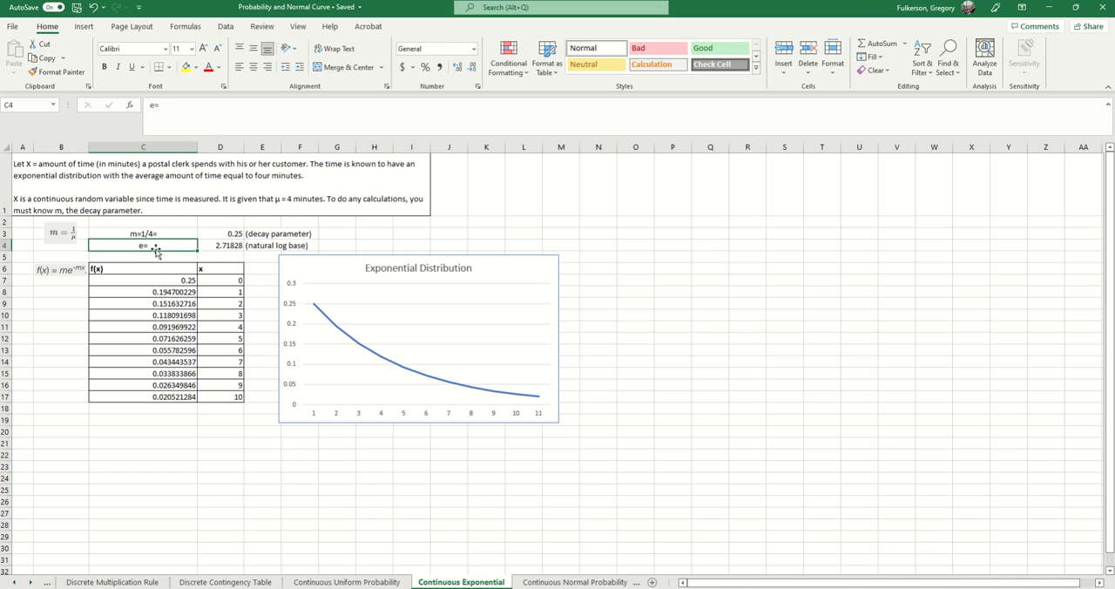
{"action": "left_click", "coordinate": [224, 250]}
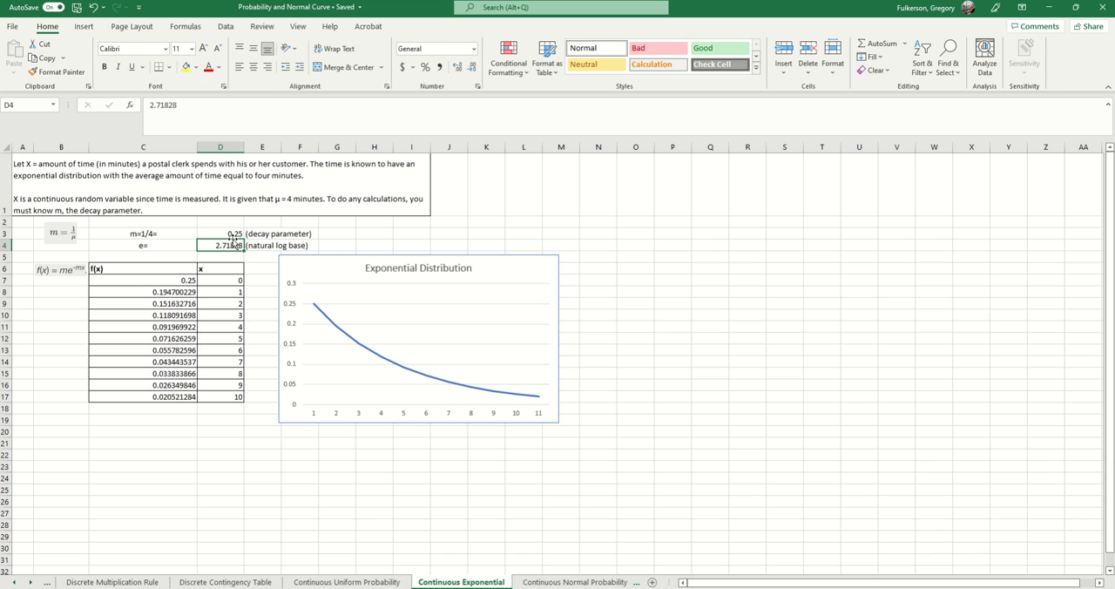
{"action": "left_click_drag", "start_coordinate": [216, 281], "coordinate": [218, 396]}
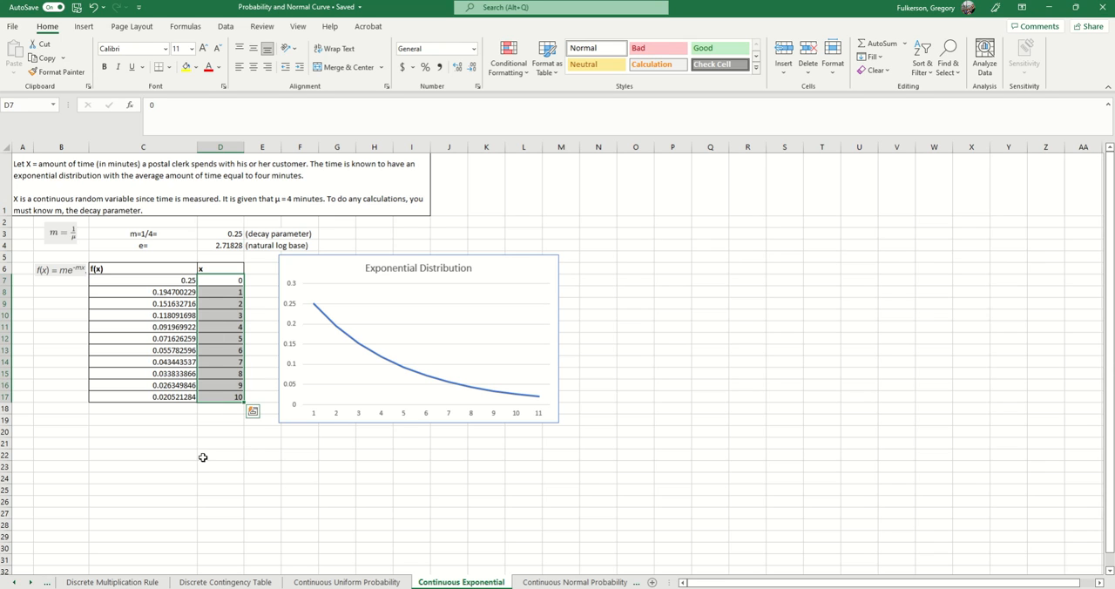
{"action": "left_click", "coordinate": [221, 312]}
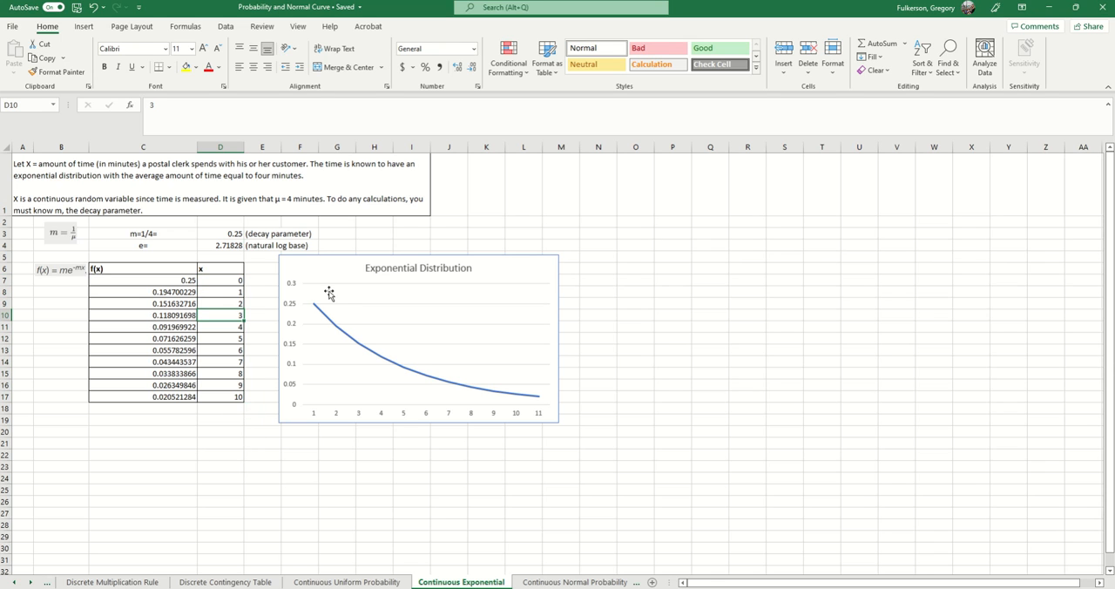
- Inspect the cells used by the f(x) formula in C7, compare the formulas below it, and highlight C7:C17
{"action": "left_click", "coordinate": [177, 281]}
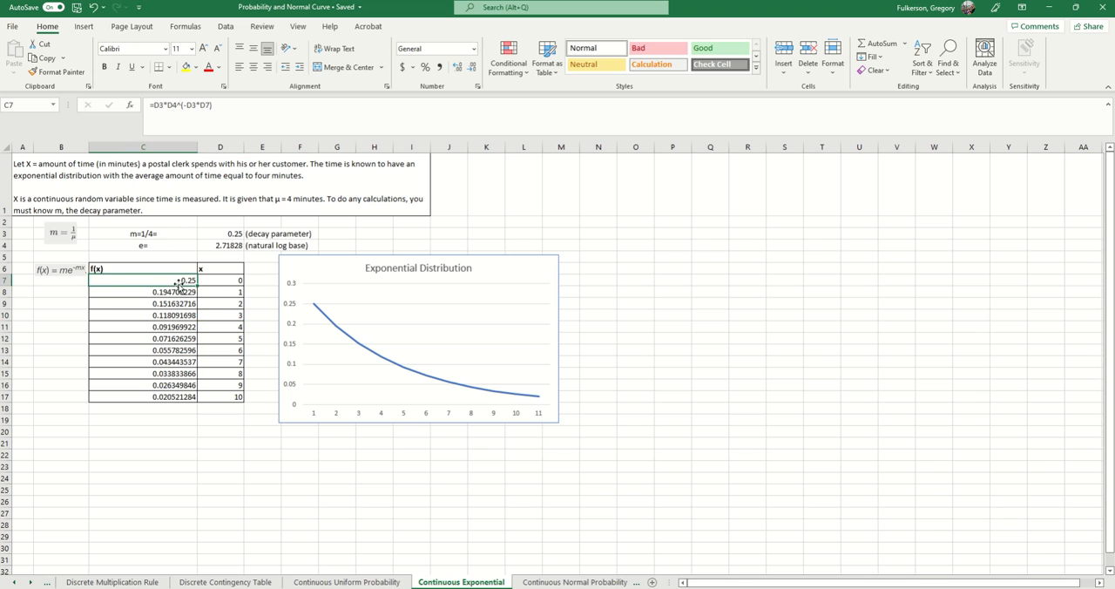
{"action": "left_click", "coordinate": [263, 103]}
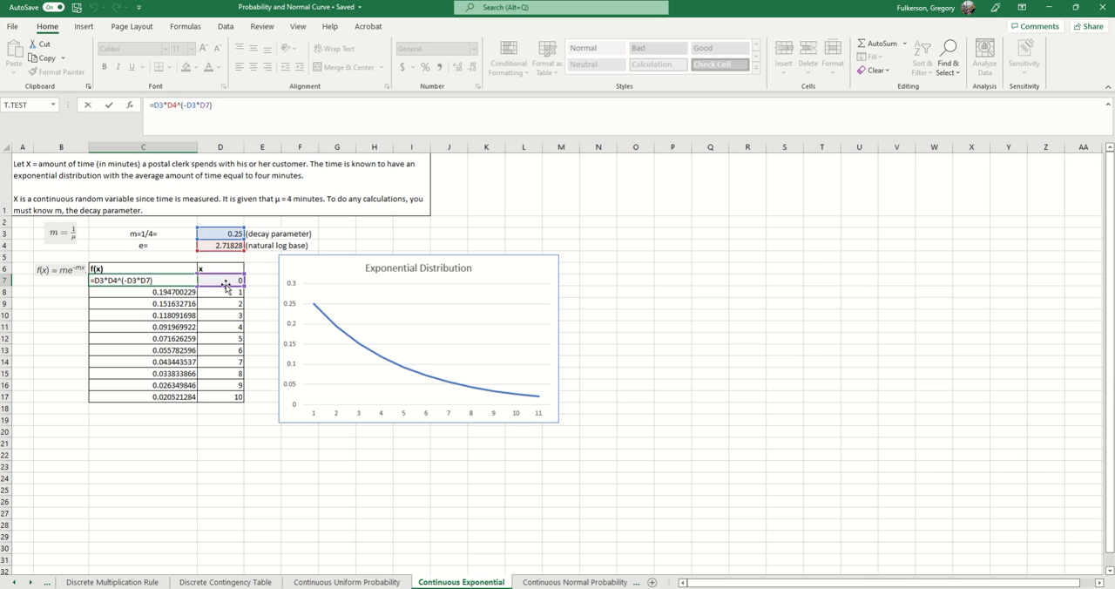
{"action": "key", "text": "Return"}
{"action": "key", "text": "Down"}
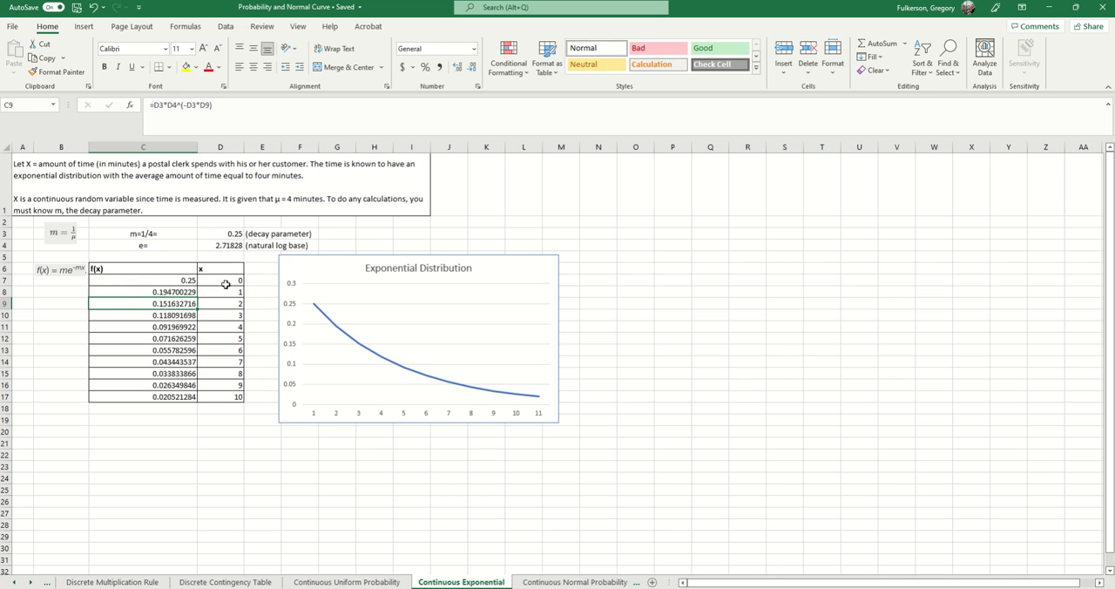
{"action": "left_click", "coordinate": [264, 116]}
{"action": "key", "text": "Return"}
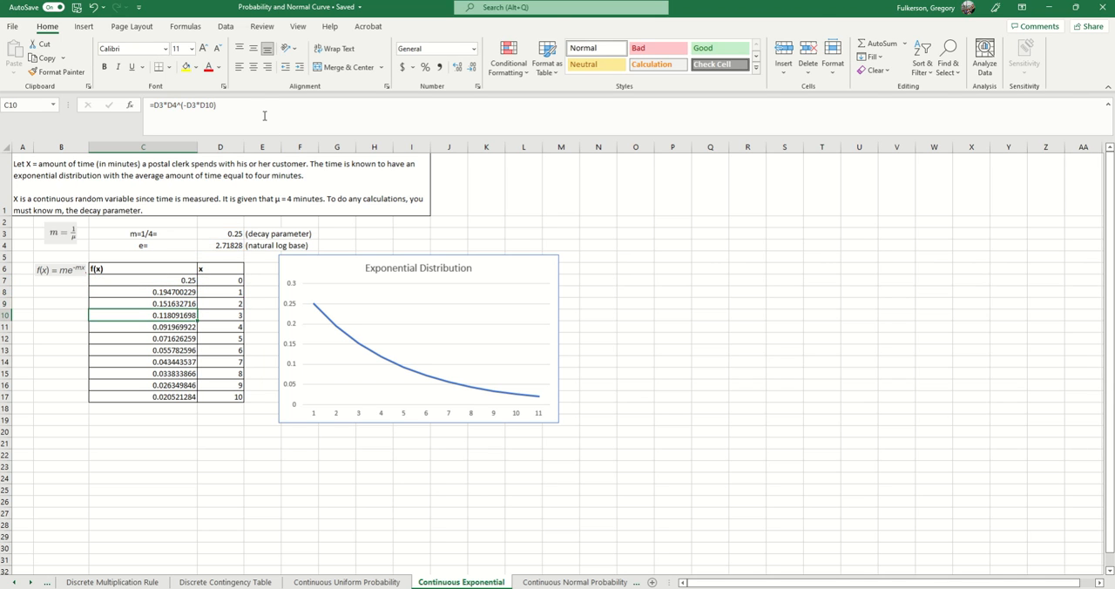
{"action": "left_click_drag", "start_coordinate": [165, 280], "coordinate": [151, 396]}
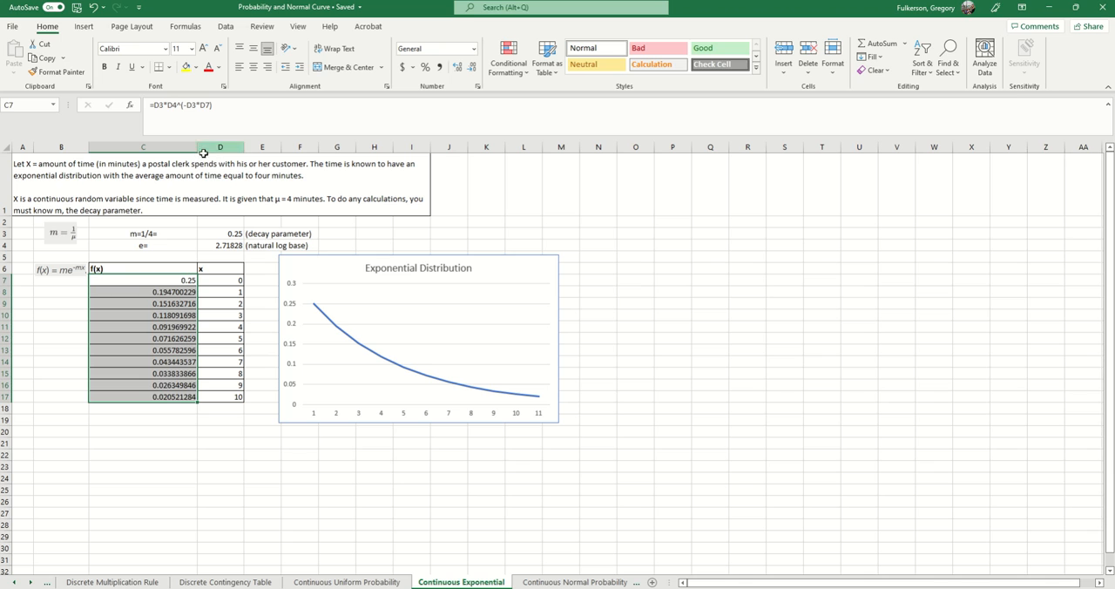
- Look over the line and area chart types available for the f(x) values in C7:C17 without inserting one
{"action": "left_click", "coordinate": [83, 27]}
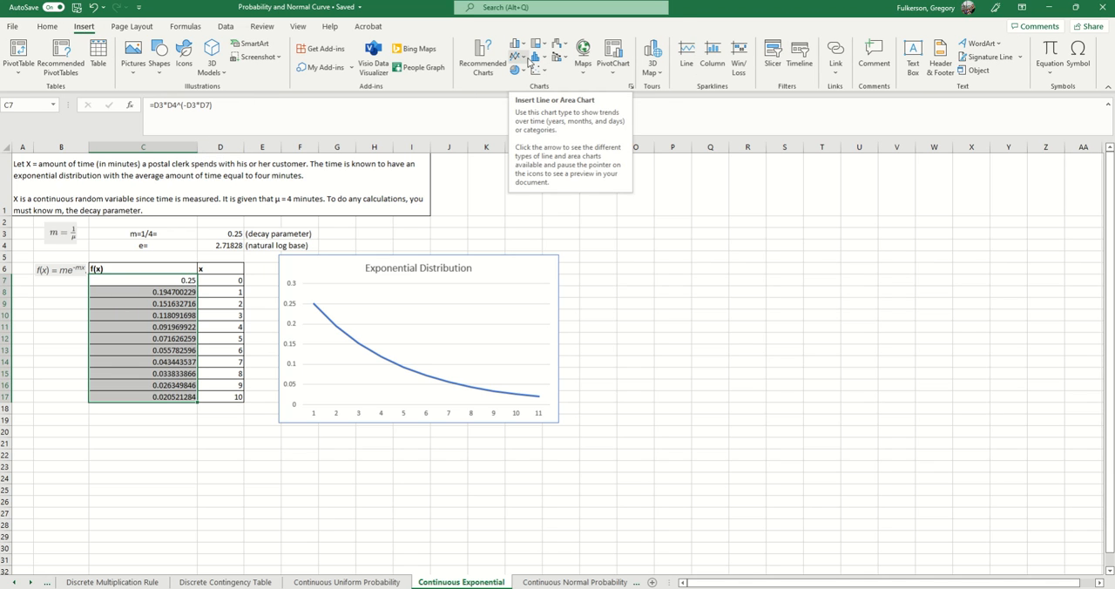
{"action": "left_click", "coordinate": [523, 58]}
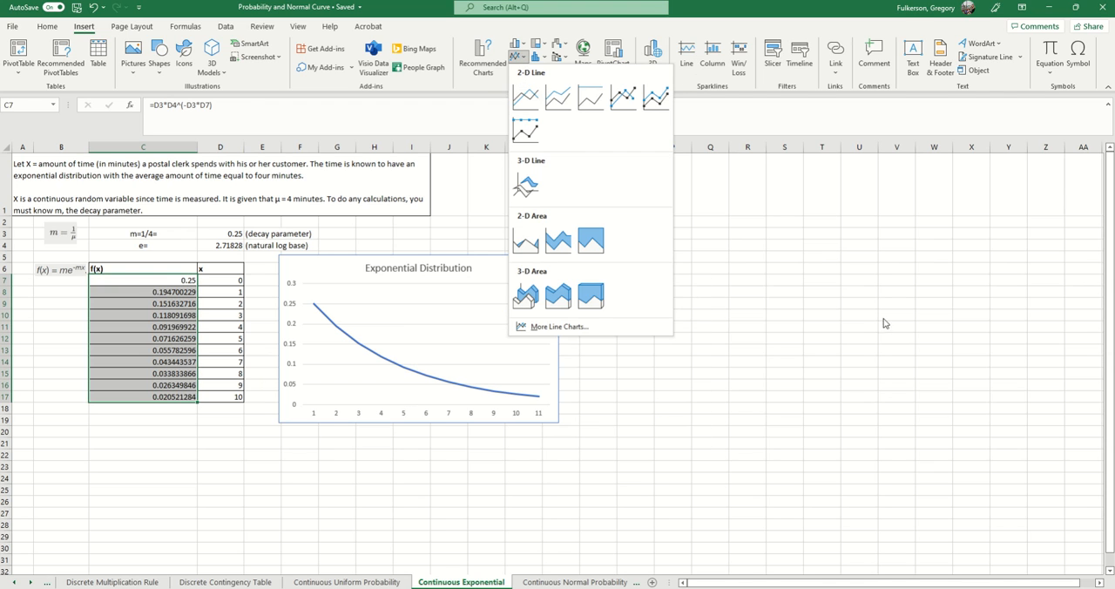
{"action": "right_click", "coordinate": [860, 336]}
{"action": "key", "text": "Escape"}
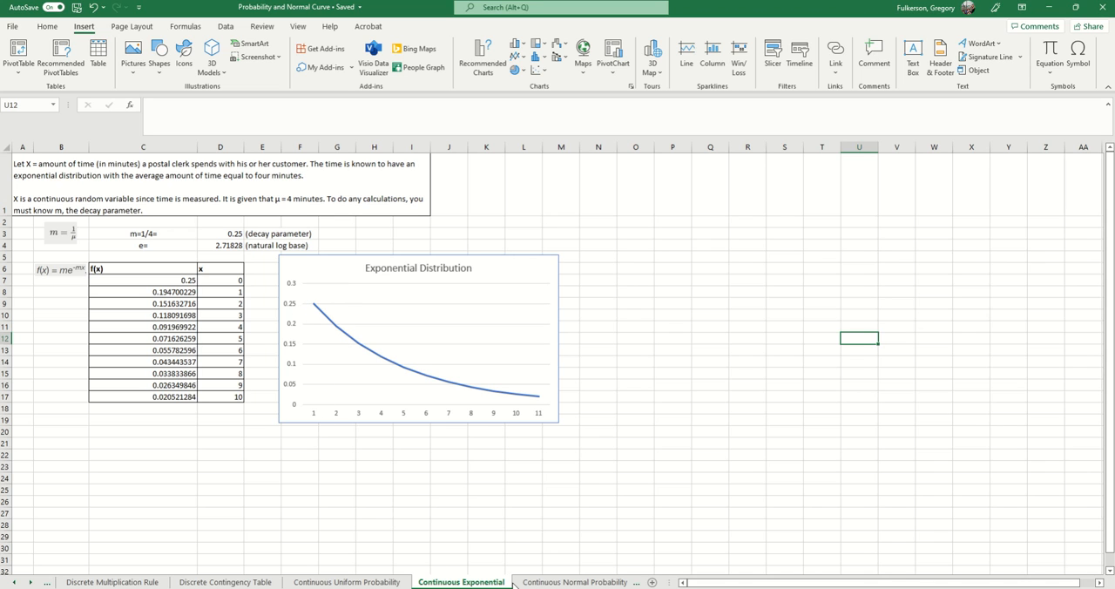
- Open the Continuous Normal Probability worksheet and review the z formula in C4 and the SAT scores in B6:B11
{"action": "left_click", "coordinate": [573, 582]}
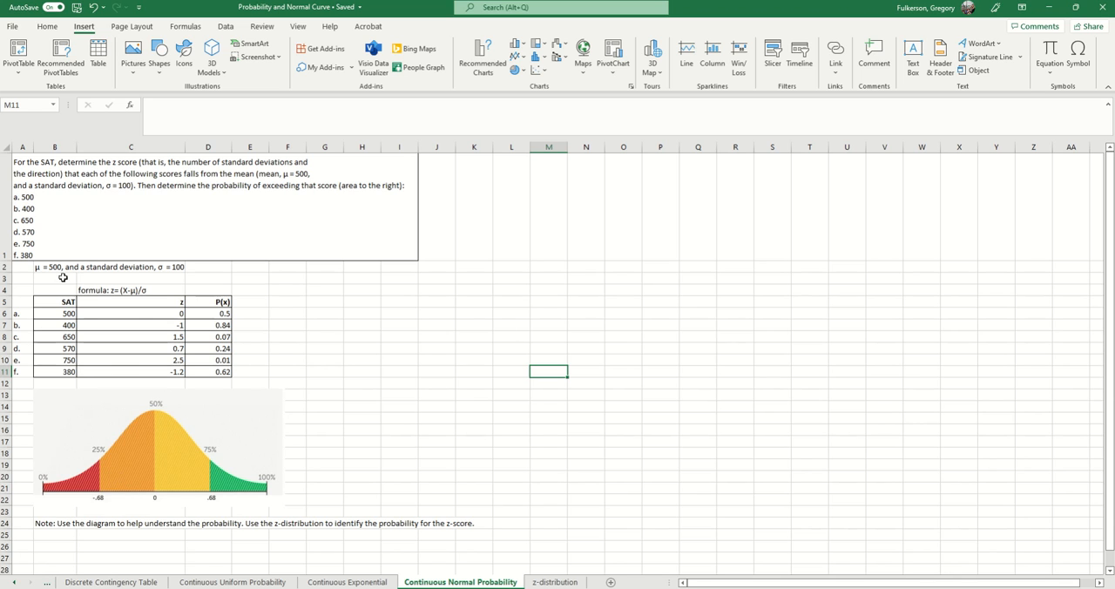
{"action": "left_click_drag", "start_coordinate": [66, 301], "coordinate": [189, 361]}
{"action": "left_click", "coordinate": [148, 290]}
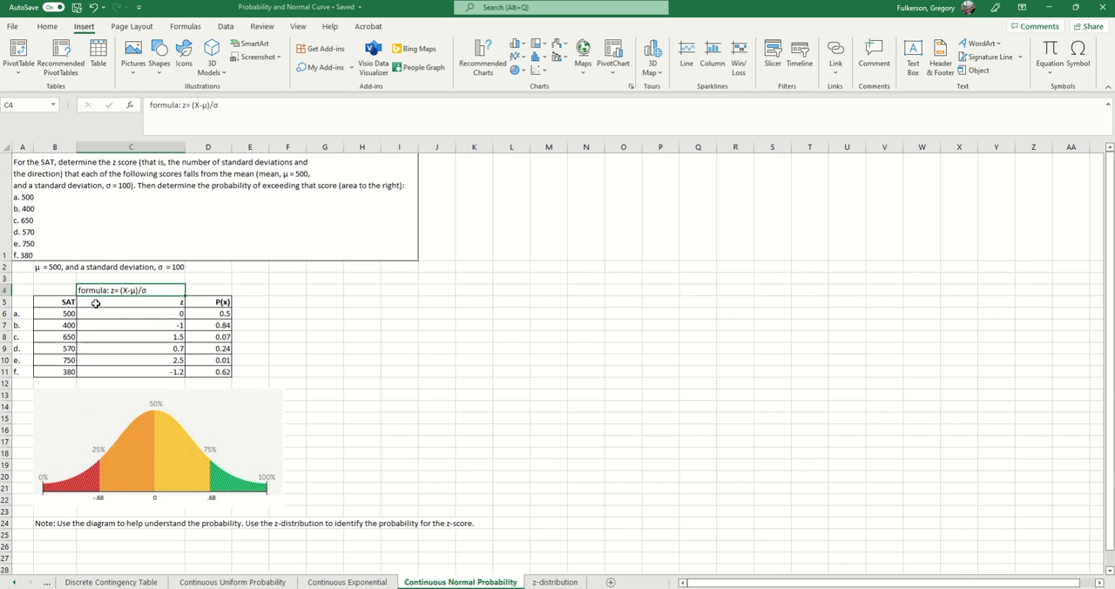
{"action": "left_click_drag", "start_coordinate": [62, 315], "coordinate": [64, 366]}
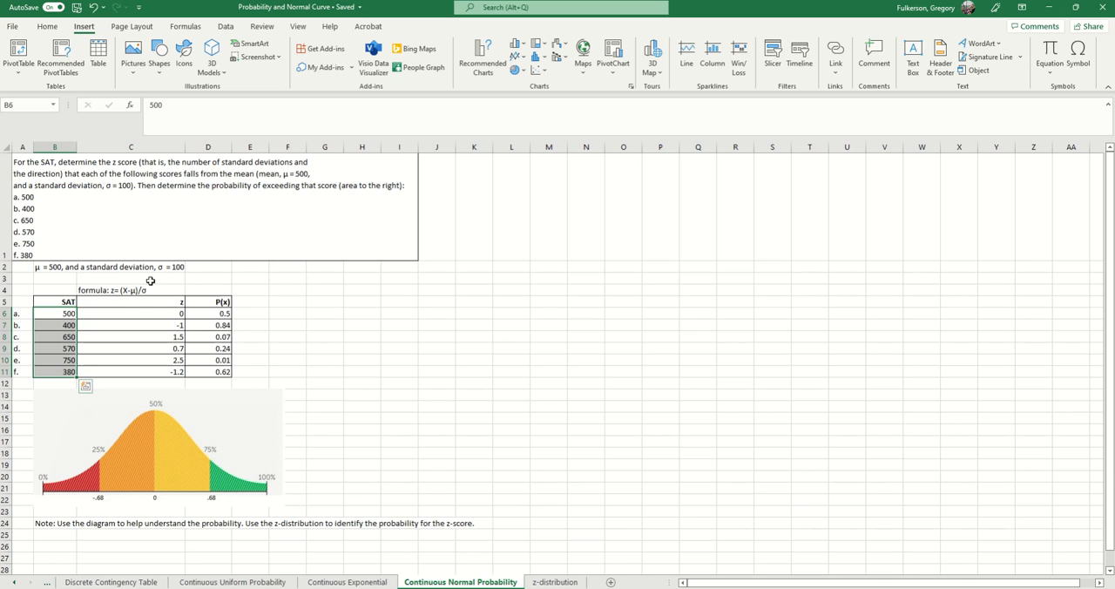
- Inspect which cell and constants the z-score formula in C6 uses
{"action": "left_click", "coordinate": [153, 316]}
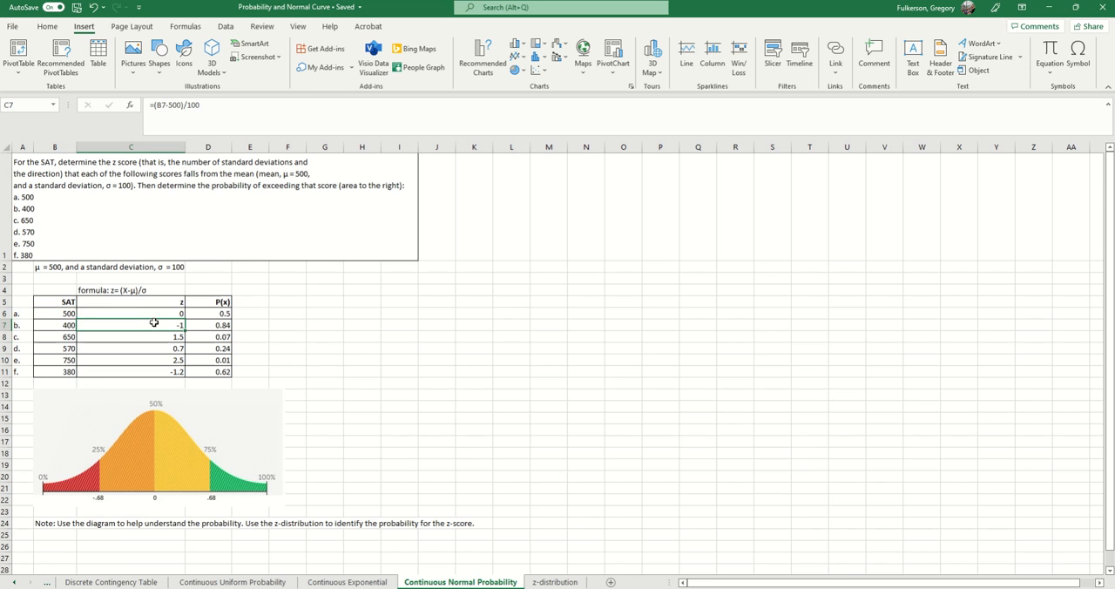
{"action": "left_click", "coordinate": [249, 114]}
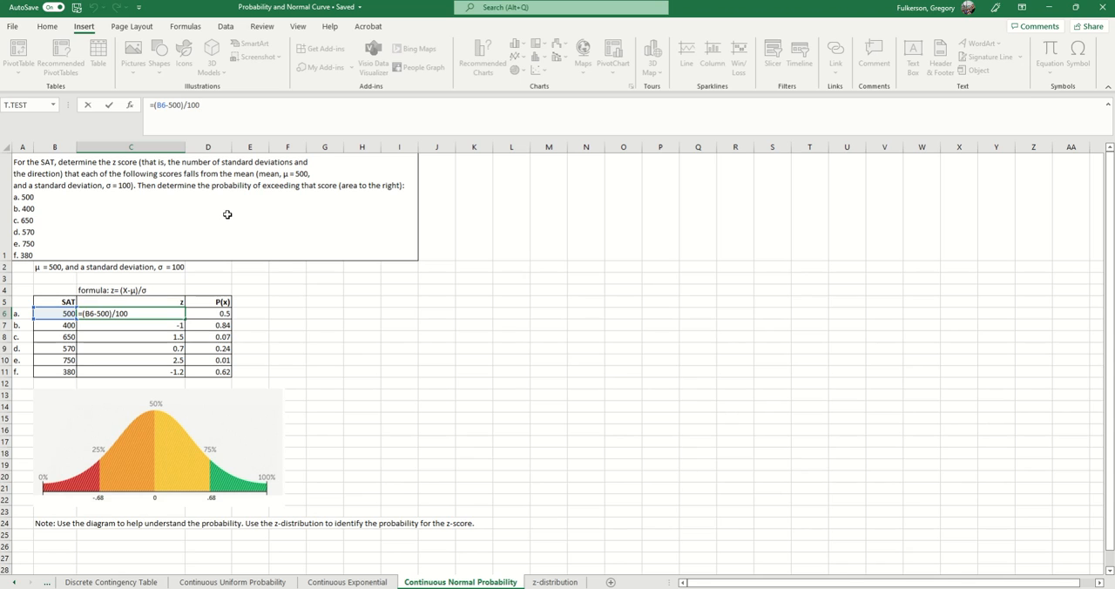
{"action": "key", "text": "Return"}
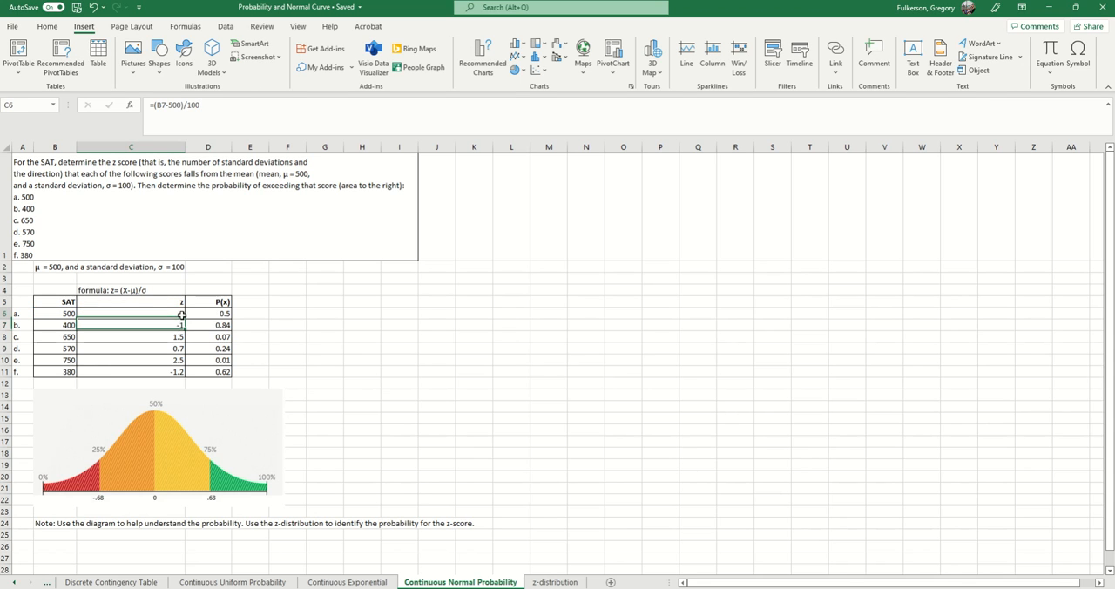
- Check the row a probability in D6, the row b SAT score and z-score, and the P(x) column in D5:D11
{"action": "left_click", "coordinate": [228, 315]}
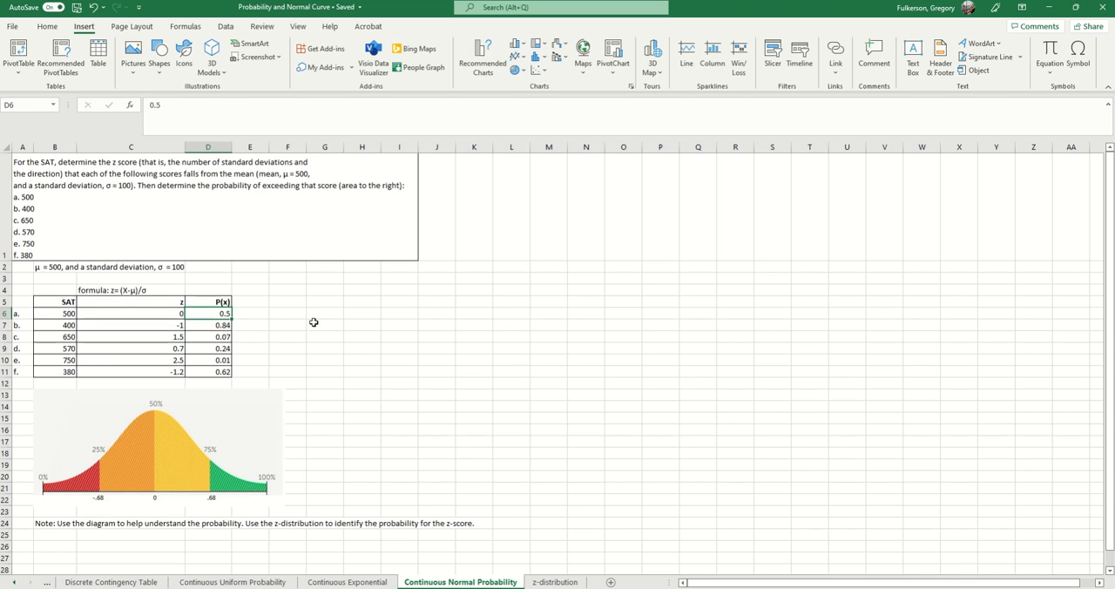
{"action": "left_click", "coordinate": [317, 350]}
{"action": "left_click", "coordinate": [62, 324]}
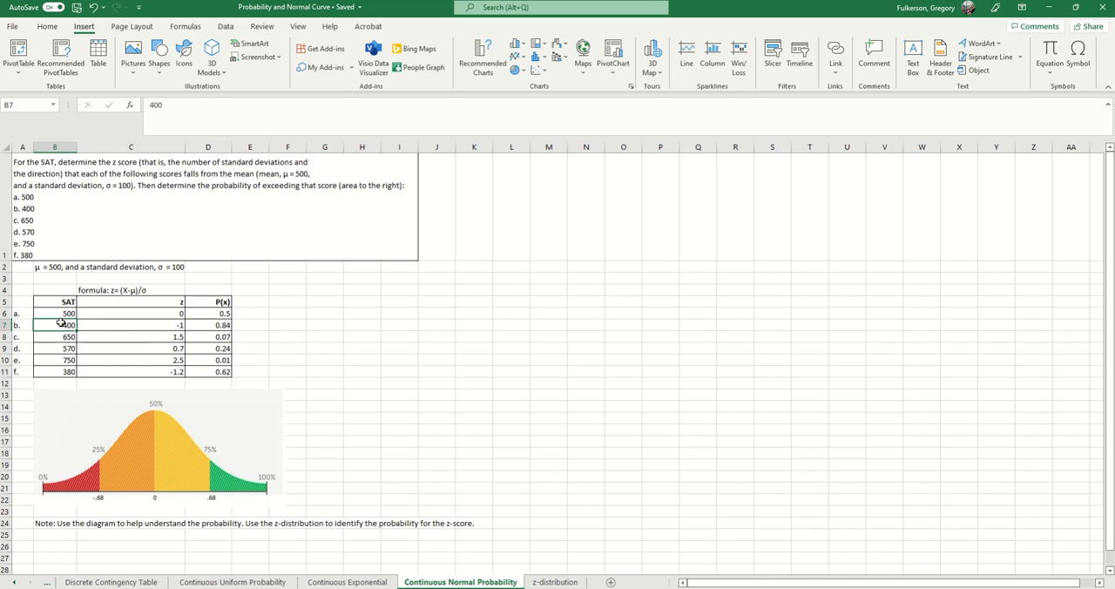
{"action": "left_click", "coordinate": [137, 324]}
{"action": "left_click", "coordinate": [172, 336]}
{"action": "left_click_drag", "start_coordinate": [213, 309], "coordinate": [211, 368]}
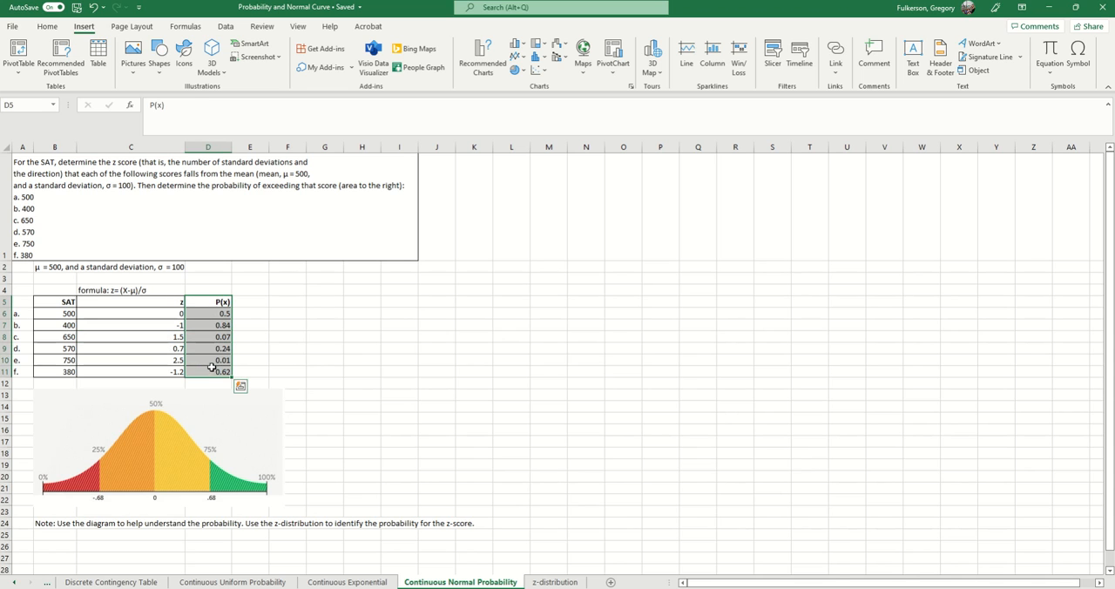
{"action": "left_click", "coordinate": [177, 312]}
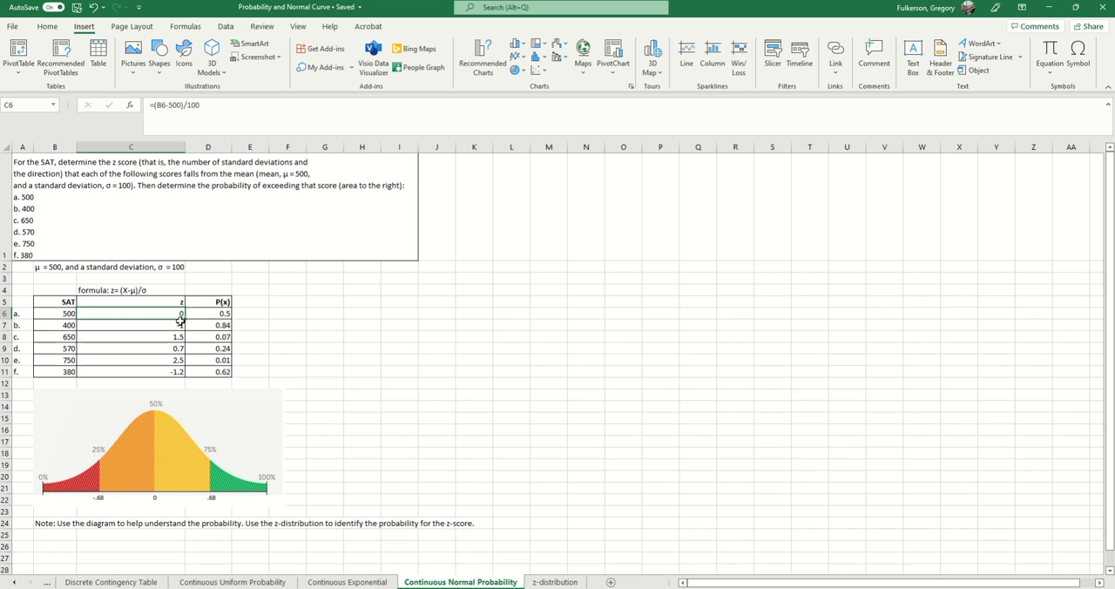
- Open the z-distribution worksheet and examine the Standard Normal Table from z = 0.0 through 3.4
{"action": "left_click", "coordinate": [555, 582]}
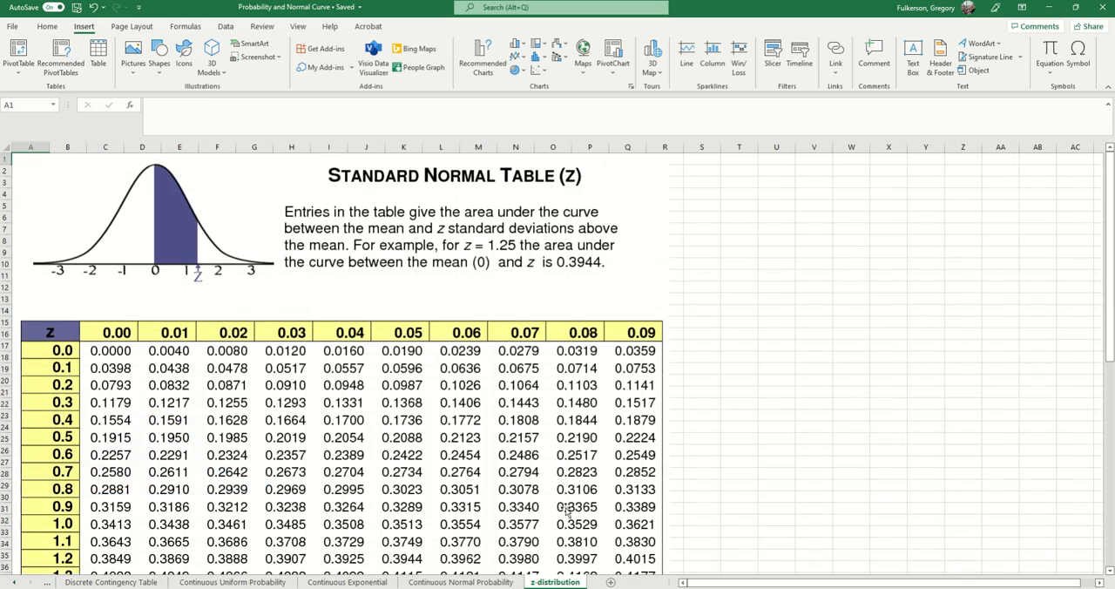
{"action": "scroll", "coordinate": [235, 390], "scroll_direction": "down", "scroll_amount": 1}
{"action": "scroll", "coordinate": [142, 332], "scroll_direction": "down", "scroll_amount": 8}
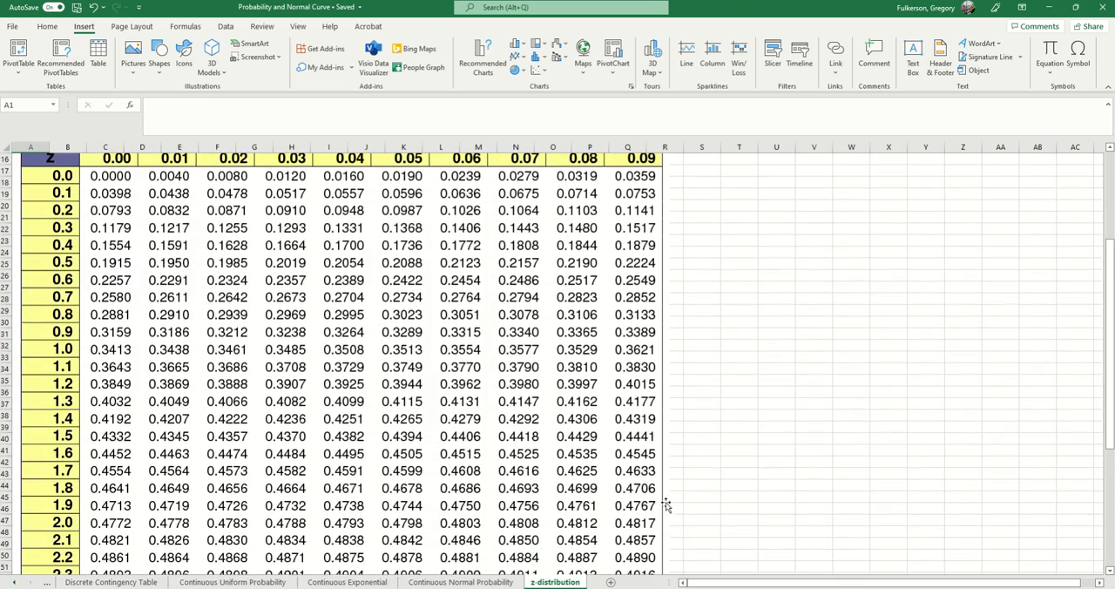
{"action": "scroll", "coordinate": [678, 489], "scroll_direction": "down", "scroll_amount": 6}
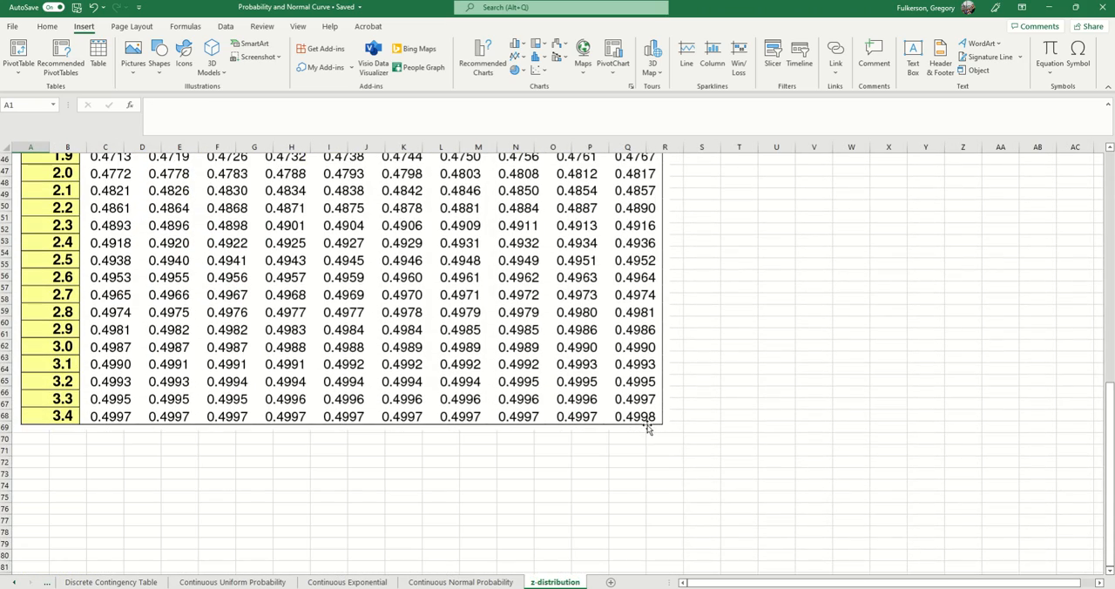
{"action": "left_click", "coordinate": [648, 425]}
{"action": "scroll", "coordinate": [688, 462], "scroll_direction": "up", "scroll_amount": 3}
{"action": "scroll", "coordinate": [693, 460], "scroll_direction": "up", "scroll_amount": 8}
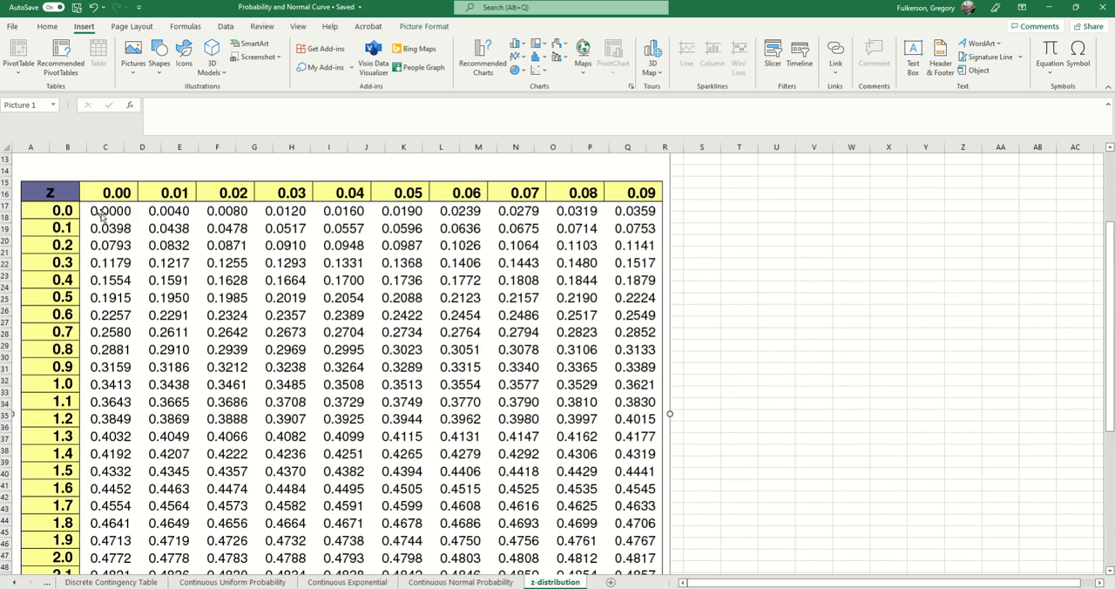
{"action": "scroll", "coordinate": [652, 447], "scroll_direction": "down", "scroll_amount": 9}
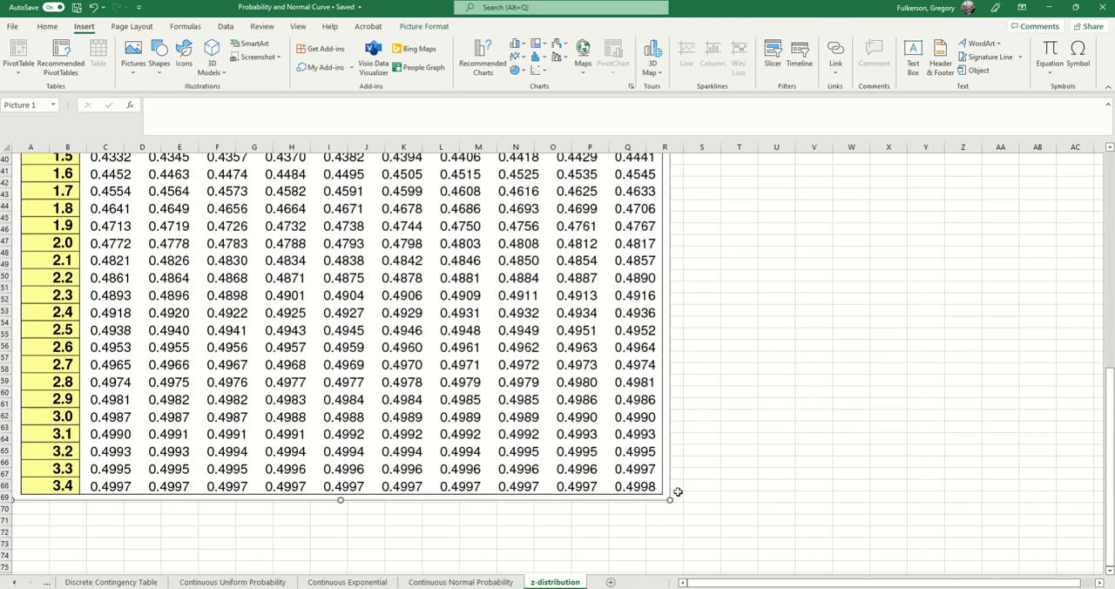
{"action": "scroll", "coordinate": [675, 487], "scroll_direction": "up", "scroll_amount": 11}
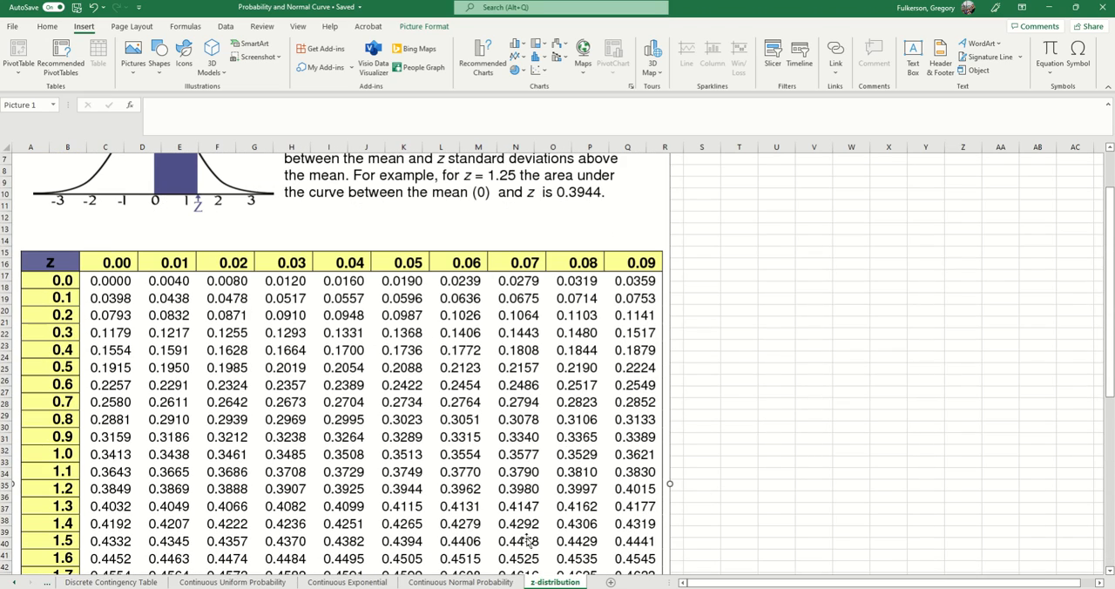
- Return to the Continuous Normal Probability worksheet and inspect the SAT score in B7 and the z-score formula in C7
{"action": "left_click", "coordinate": [460, 582]}
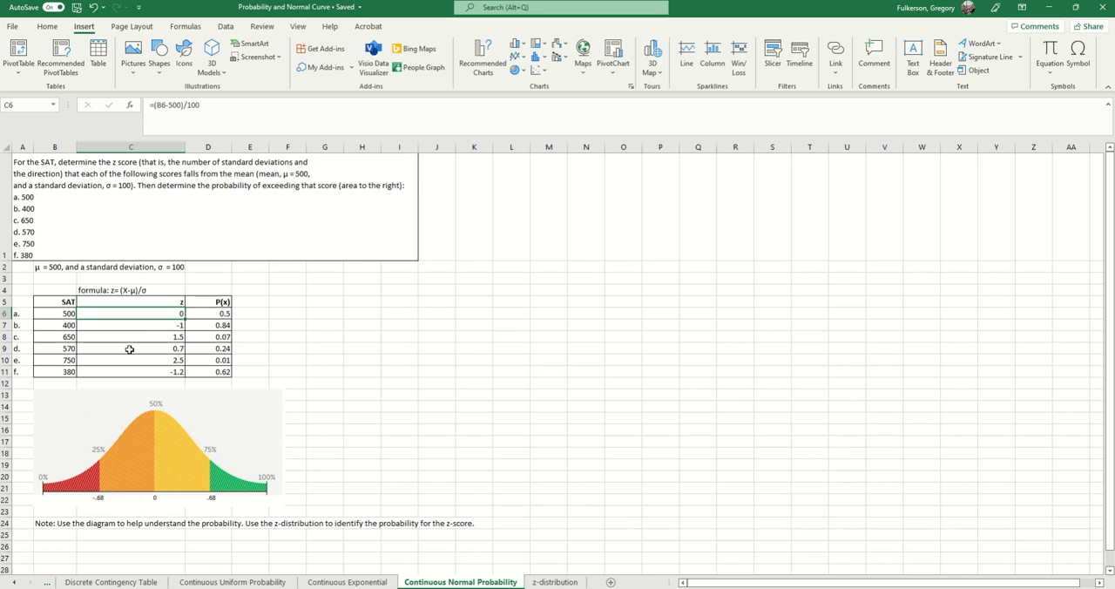
{"action": "left_click", "coordinate": [70, 327]}
{"action": "left_click", "coordinate": [113, 324]}
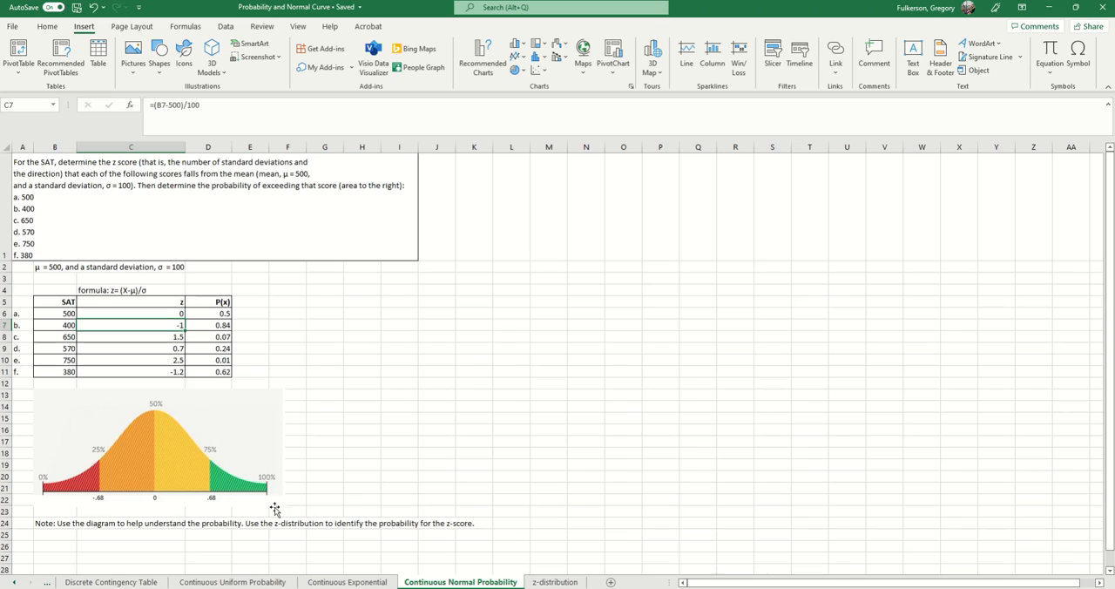
- Scan the Standard Normal Table on the z-distribution worksheet for the row matching the z-score in C7
{"action": "left_click", "coordinate": [554, 582]}
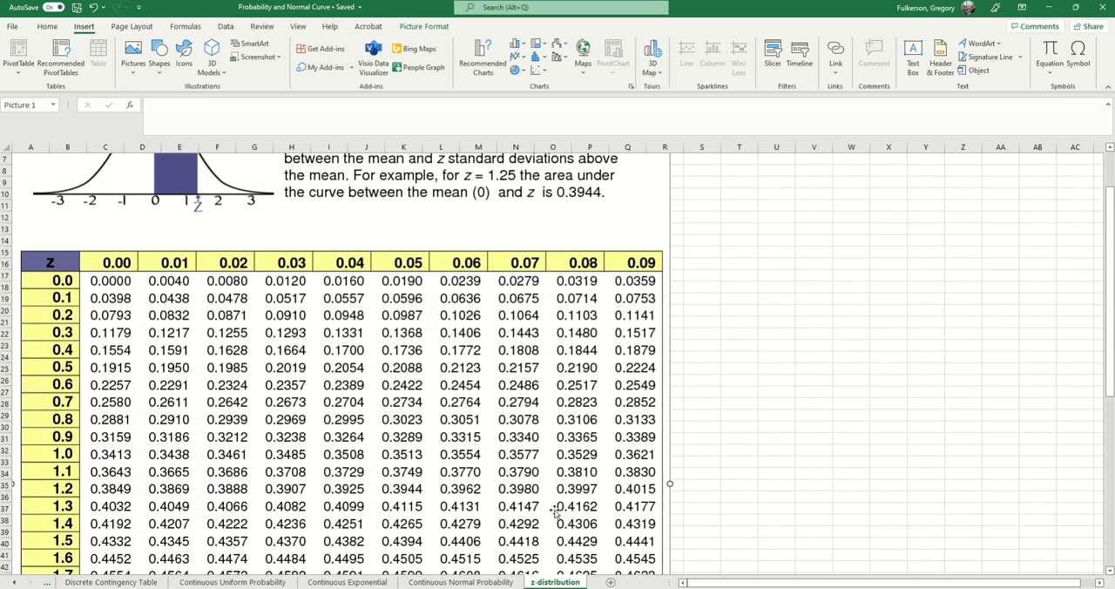
{"action": "scroll", "coordinate": [535, 467], "scroll_direction": "down", "scroll_amount": 2}
{"action": "scroll", "coordinate": [530, 457], "scroll_direction": "down", "scroll_amount": 3}
{"action": "scroll", "coordinate": [523, 458], "scroll_direction": "up", "scroll_amount": 5}
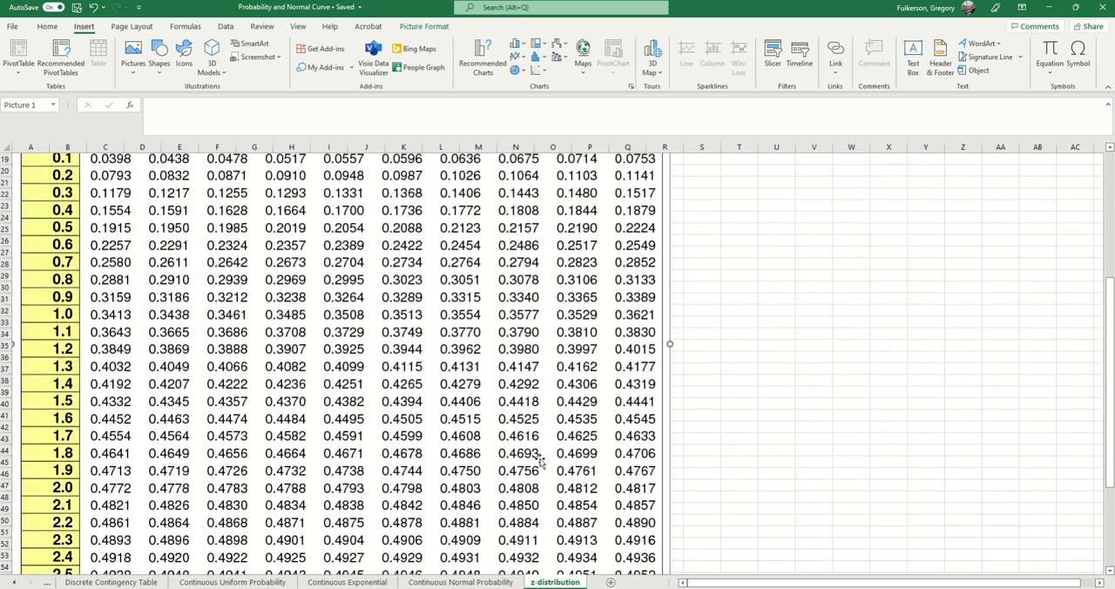
{"action": "scroll", "coordinate": [73, 385], "scroll_direction": "down", "scroll_amount": 1}
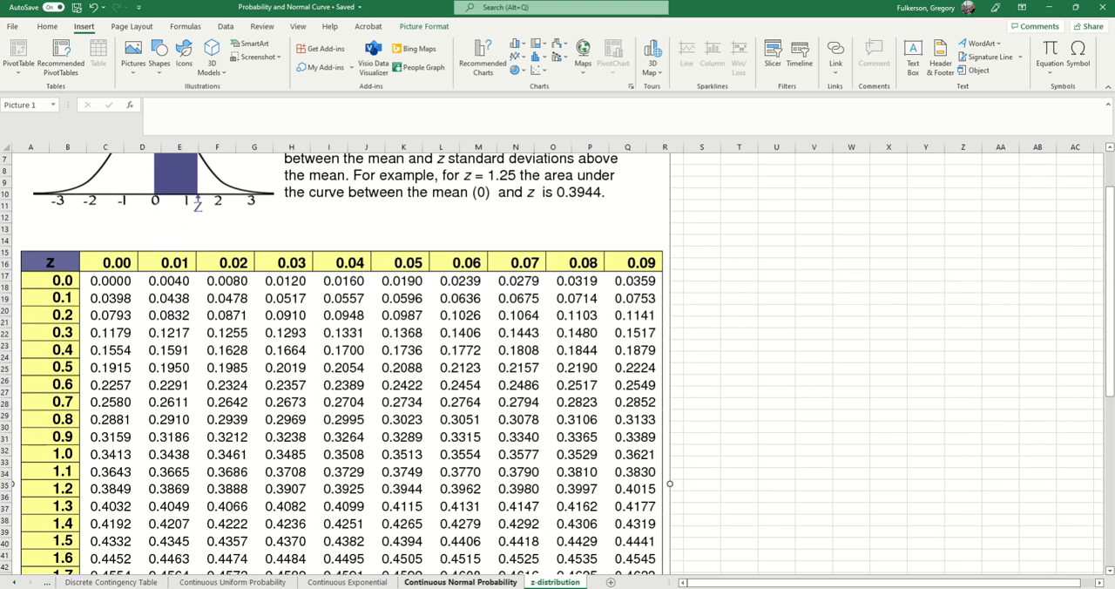
- Recheck the z-score in C7 on Continuous Normal Probability, and look up the area for z = 1.0 on z-distribution
{"action": "left_click", "coordinate": [465, 584]}
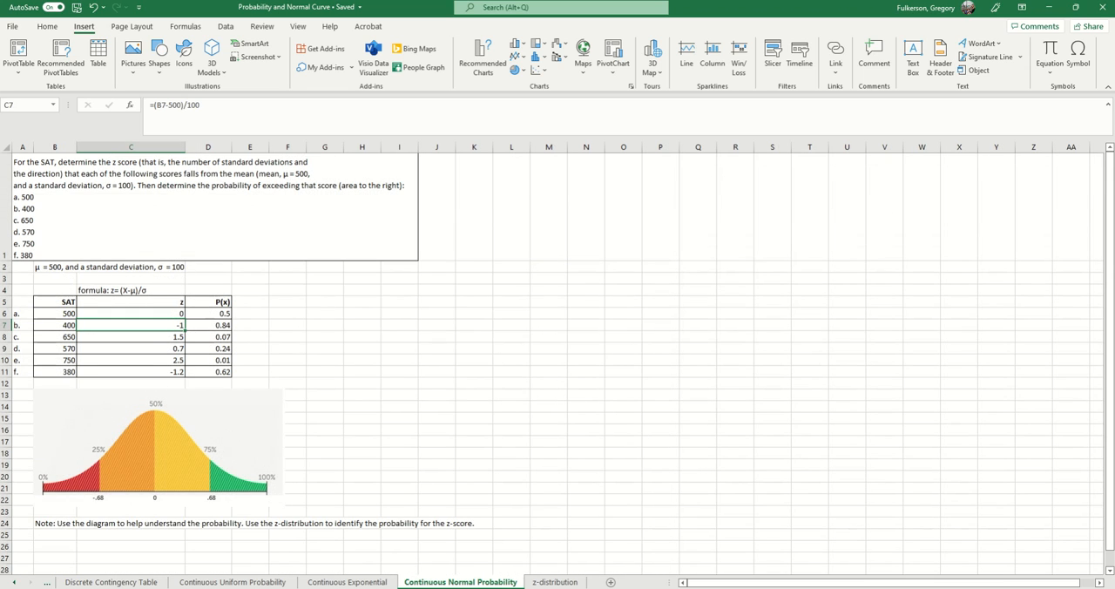
{"action": "left_click", "coordinate": [554, 582]}
{"action": "scroll", "coordinate": [348, 505], "scroll_direction": "down", "scroll_amount": 1}
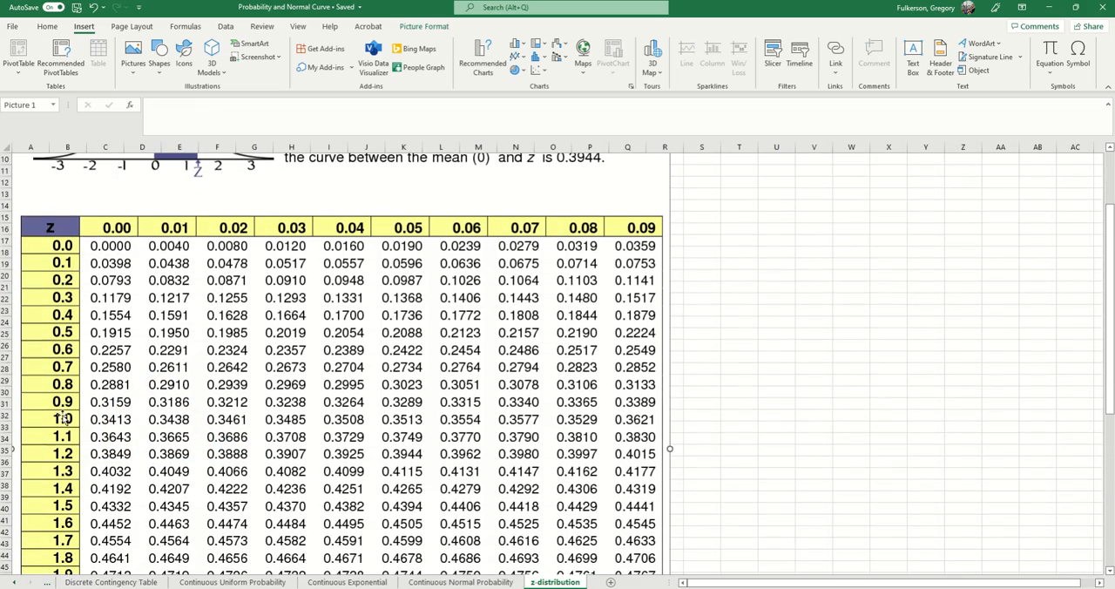
{"action": "scroll", "coordinate": [69, 436], "scroll_direction": "down", "scroll_amount": 10}
{"action": "scroll", "coordinate": [84, 450], "scroll_direction": "up", "scroll_amount": 8}
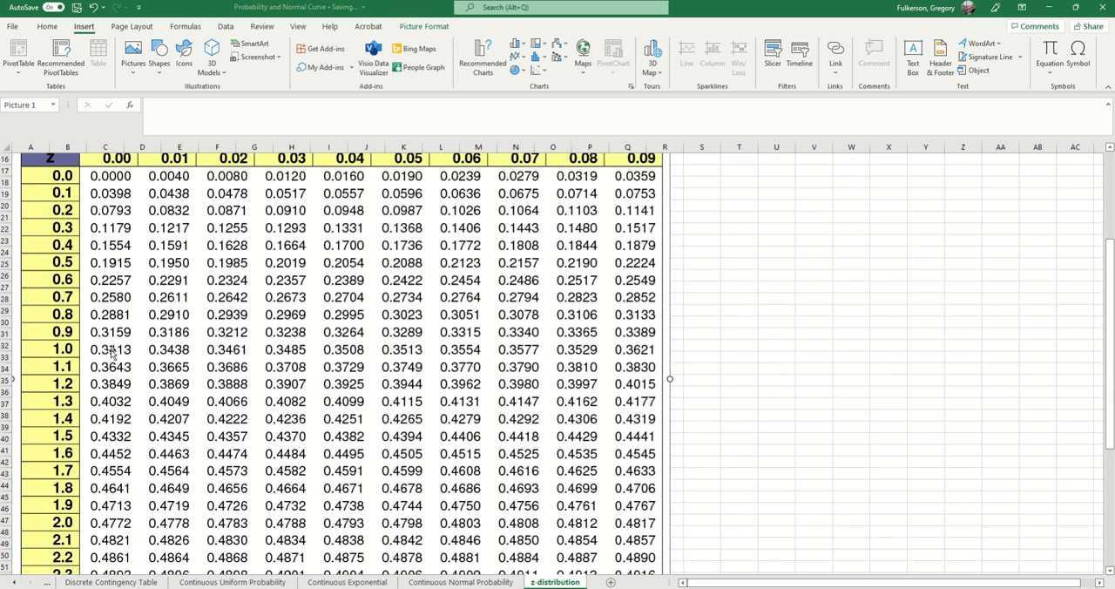
{"action": "scroll", "coordinate": [112, 353], "scroll_direction": "up", "scroll_amount": 1}
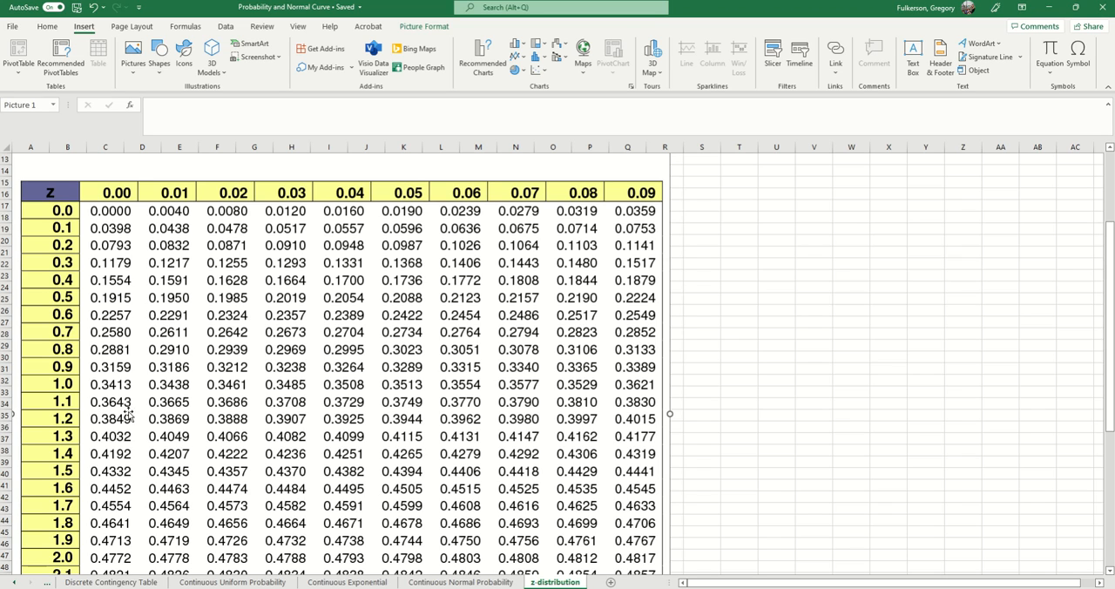
- Check the row b probability in D7 against the areas in the z-distribution worksheet's table
{"action": "left_click", "coordinate": [470, 582]}
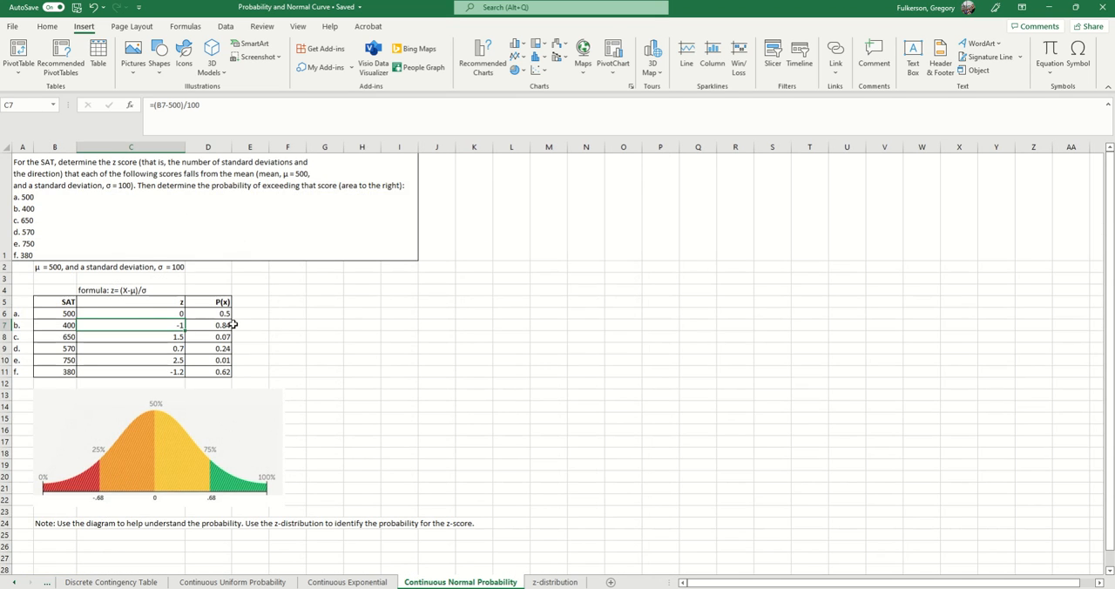
{"action": "left_click", "coordinate": [555, 582]}
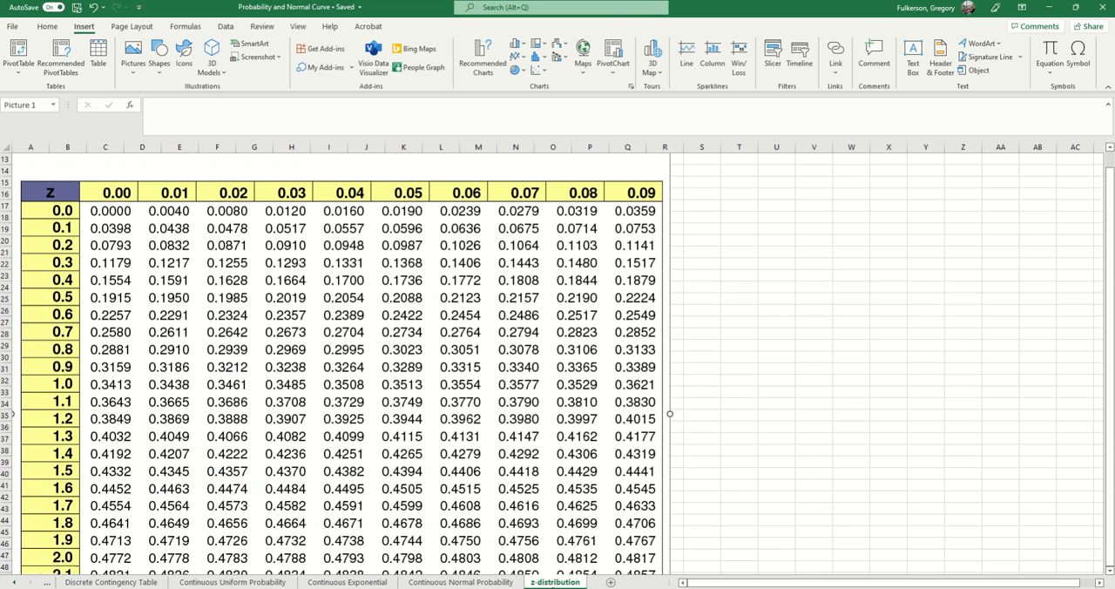
{"action": "scroll", "coordinate": [404, 423], "scroll_direction": "down", "scroll_amount": 8}
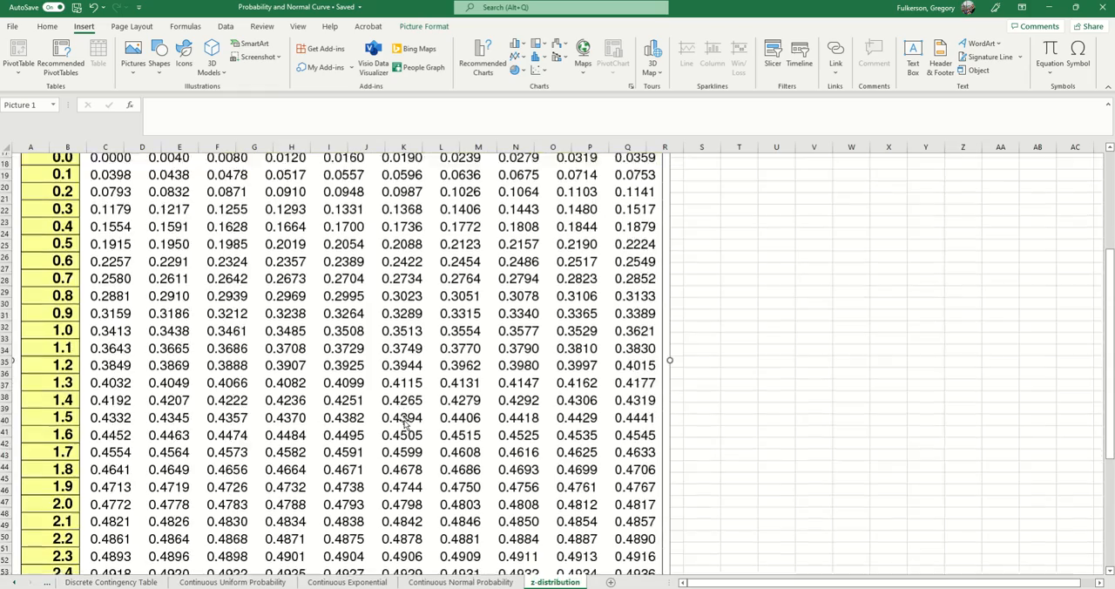
{"action": "scroll", "coordinate": [404, 423], "scroll_direction": "up", "scroll_amount": 8}
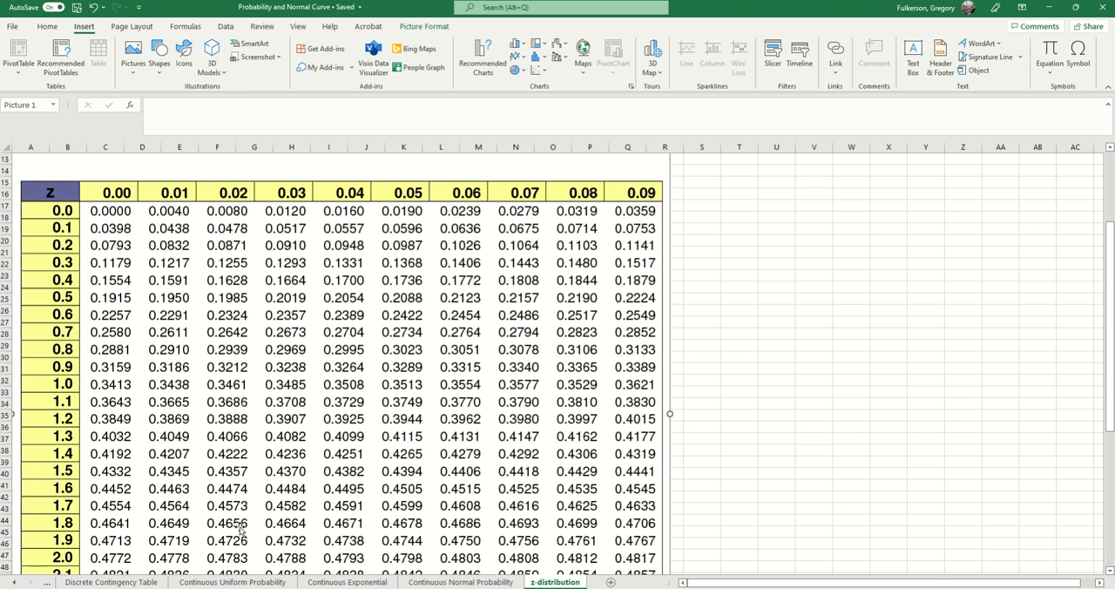
- Compare the bell curve diagram with the table's z = 1.0 area and return to the Continuous Normal Probability worksheet
{"action": "left_click", "coordinate": [460, 582]}
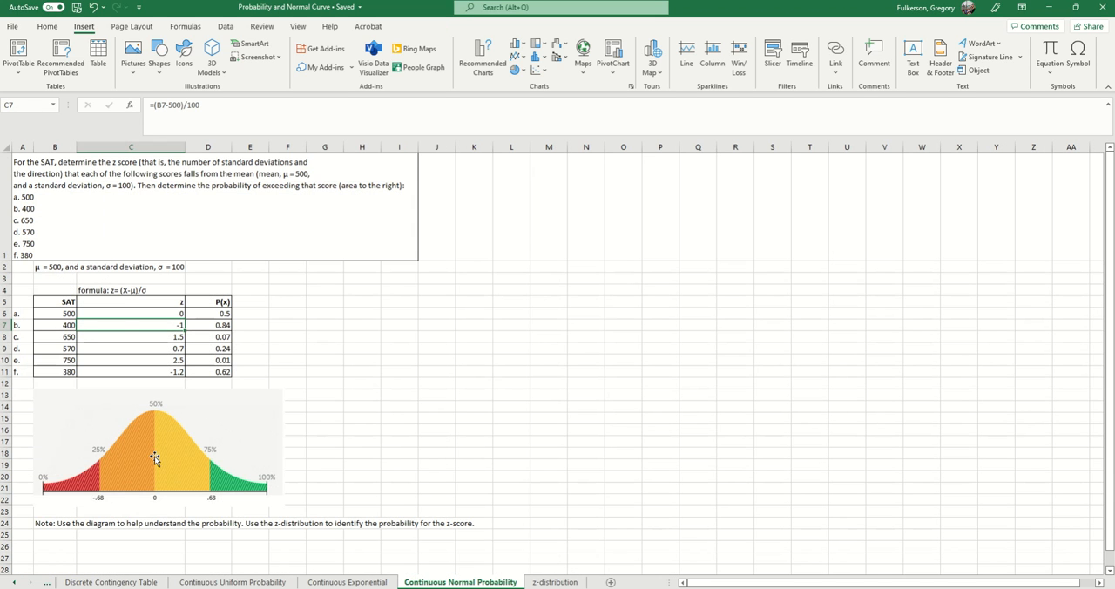
{"action": "left_click", "coordinate": [550, 581]}
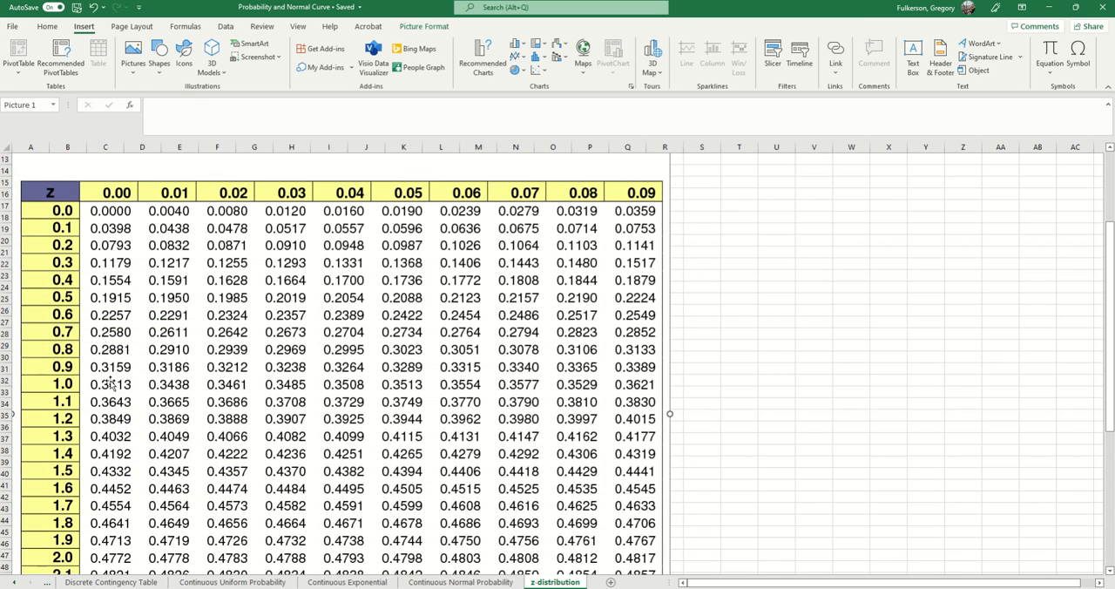
{"action": "left_click", "coordinate": [460, 580]}
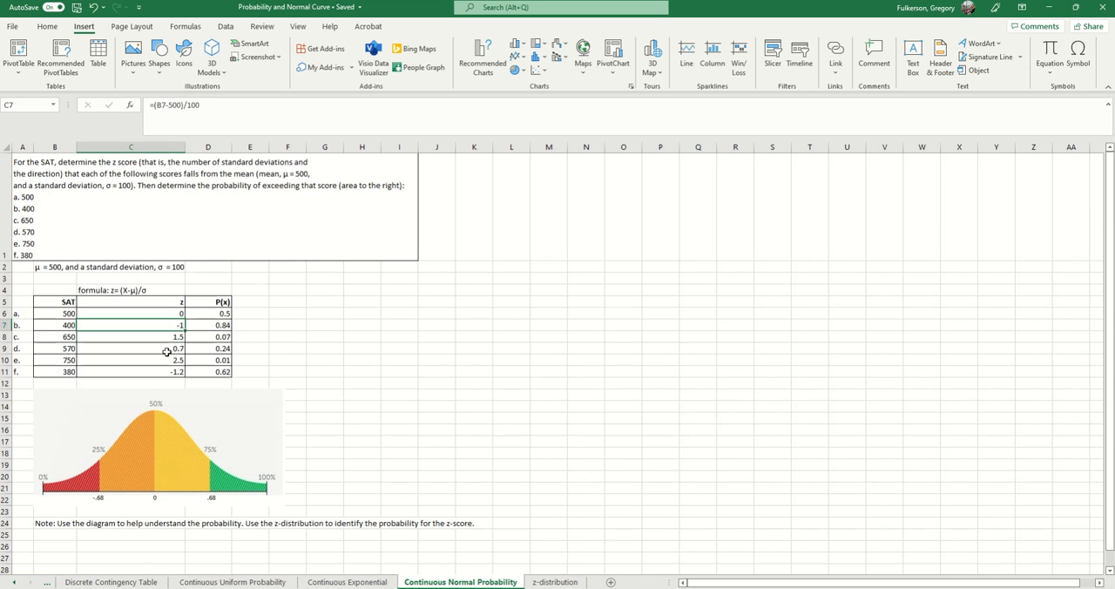
- Look up the row c z-score from C8 in the z-distribution worksheet's table and compare it with the probability in D8
{"action": "left_click", "coordinate": [218, 324]}
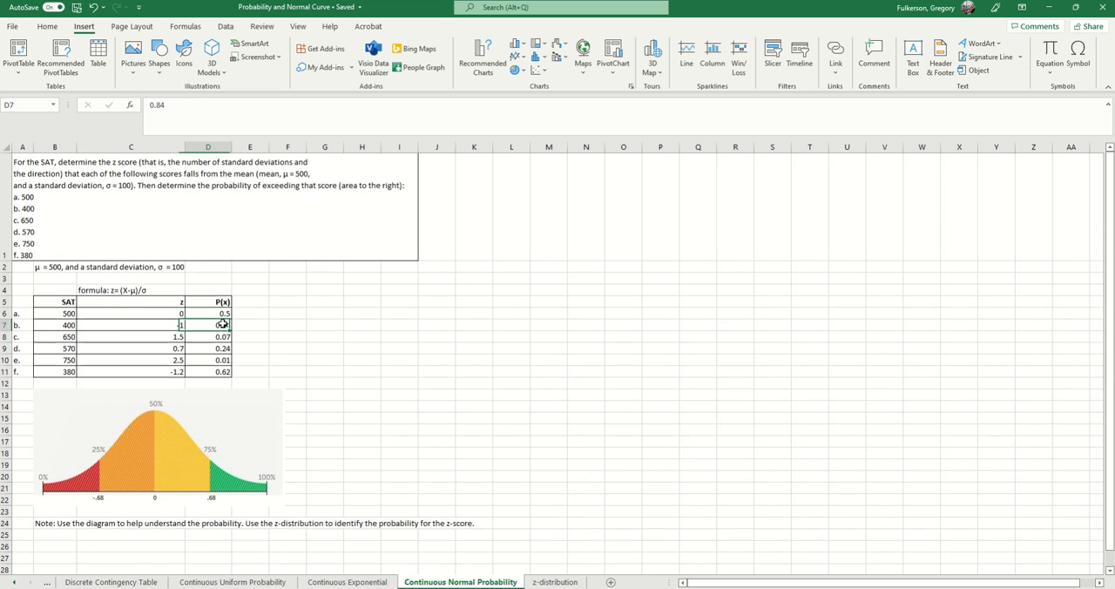
{"action": "left_click", "coordinate": [172, 339]}
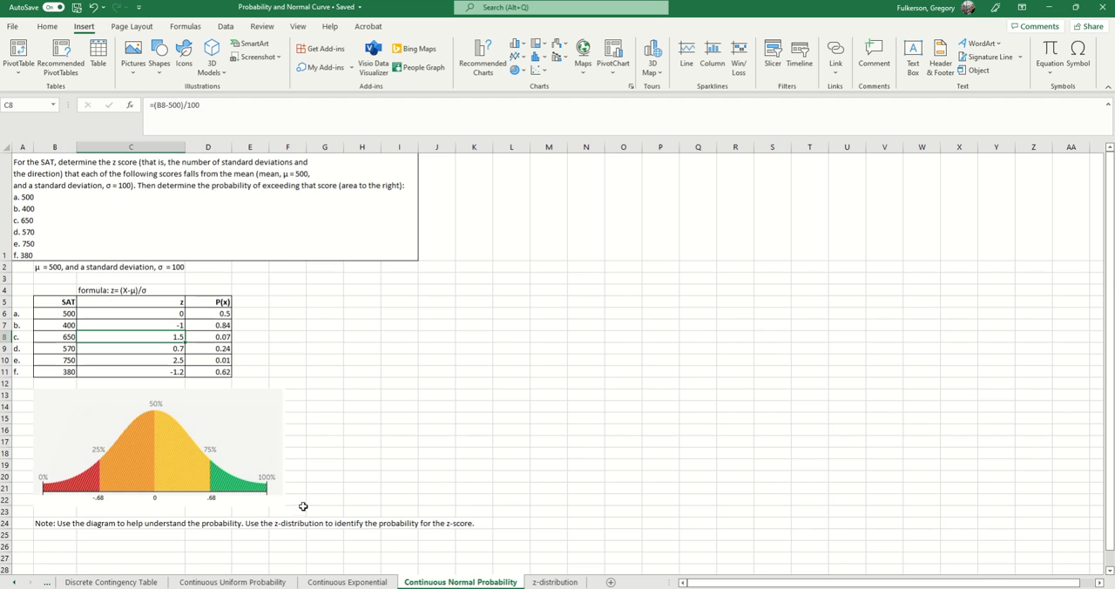
{"action": "left_click", "coordinate": [555, 582]}
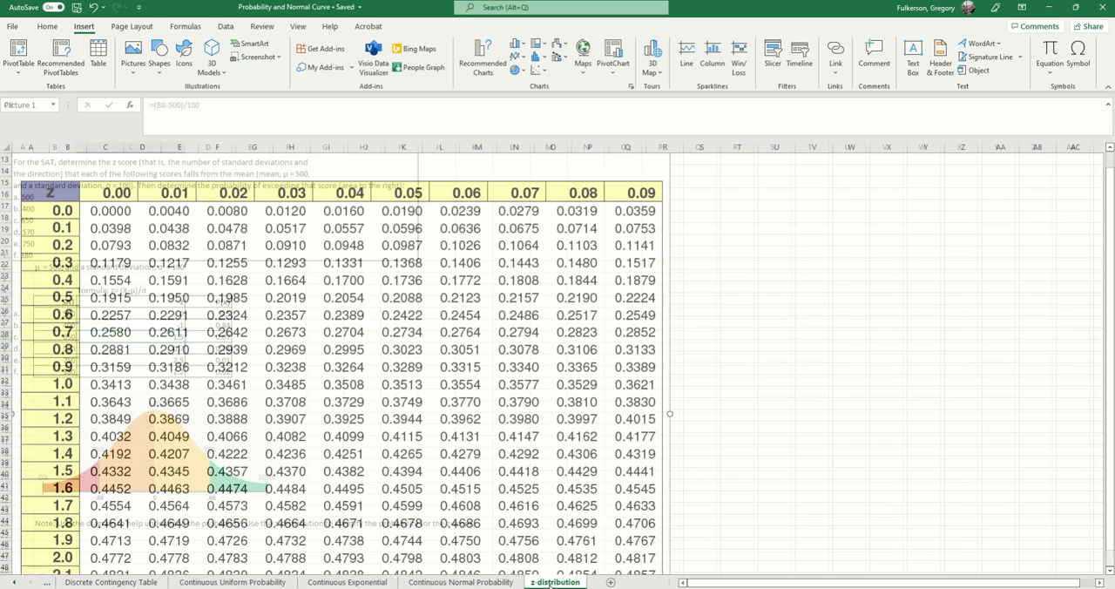
{"action": "scroll", "coordinate": [271, 404], "scroll_direction": "down", "scroll_amount": 1}
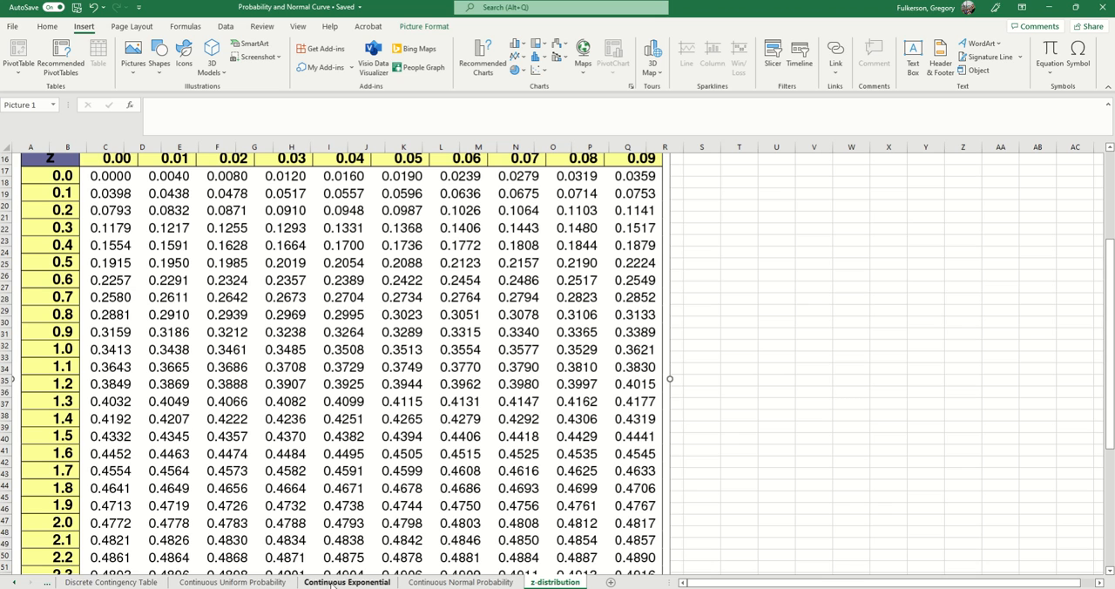
{"action": "left_click", "coordinate": [437, 582]}
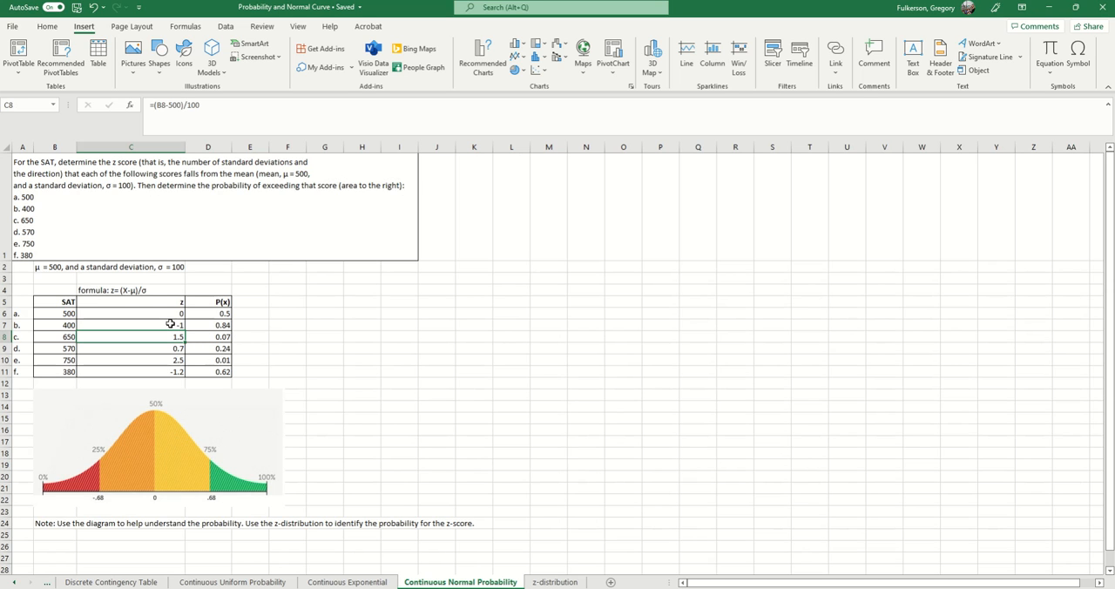
{"action": "left_click", "coordinate": [217, 336]}
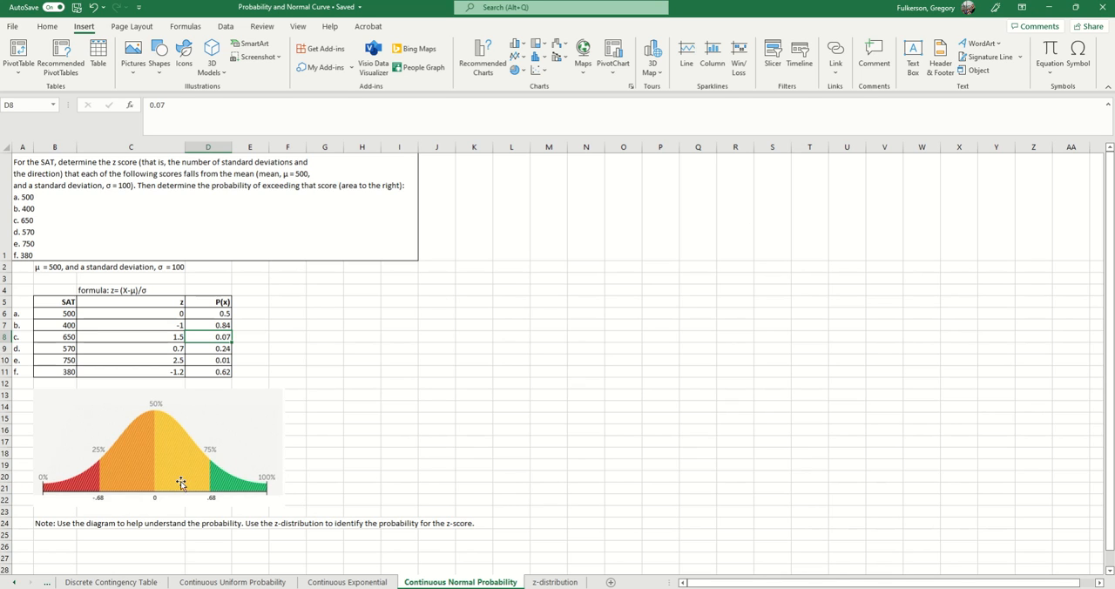
- Review the SAT score and z-score in row d, look up its area on z-distribution, and check the probability in D9
{"action": "left_click", "coordinate": [68, 351]}
{"action": "left_click", "coordinate": [155, 349]}
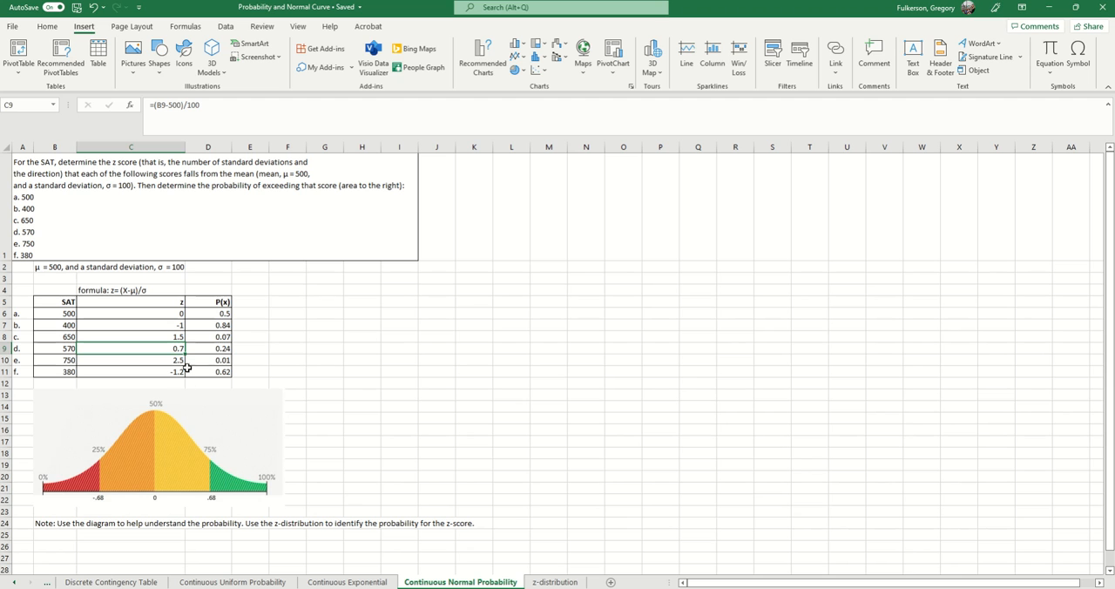
{"action": "left_click", "coordinate": [555, 581]}
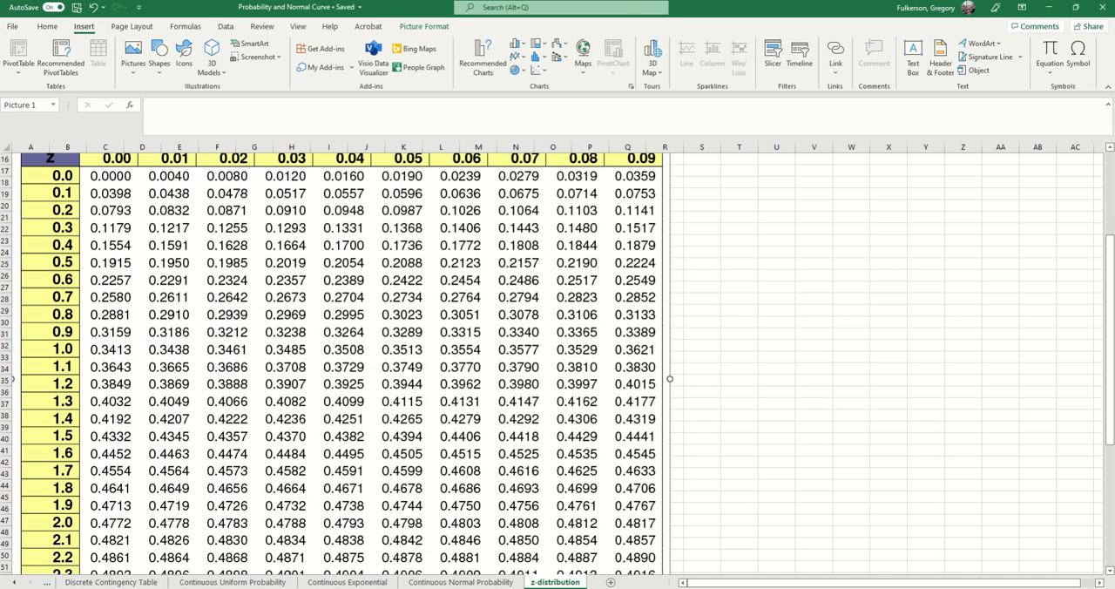
{"action": "left_click", "coordinate": [460, 582]}
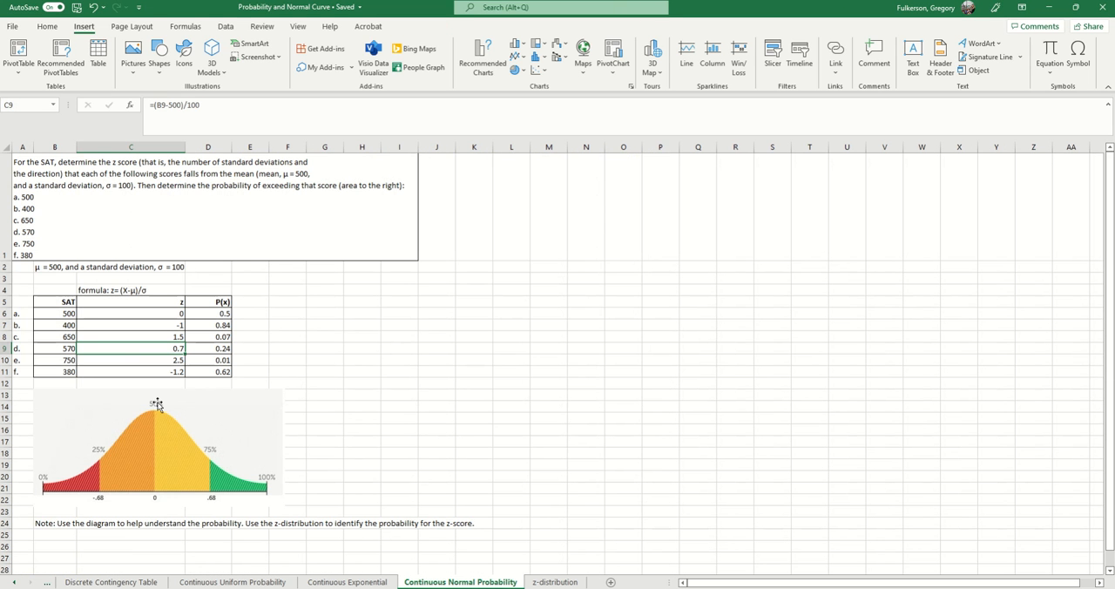
{"action": "left_click", "coordinate": [550, 581]}
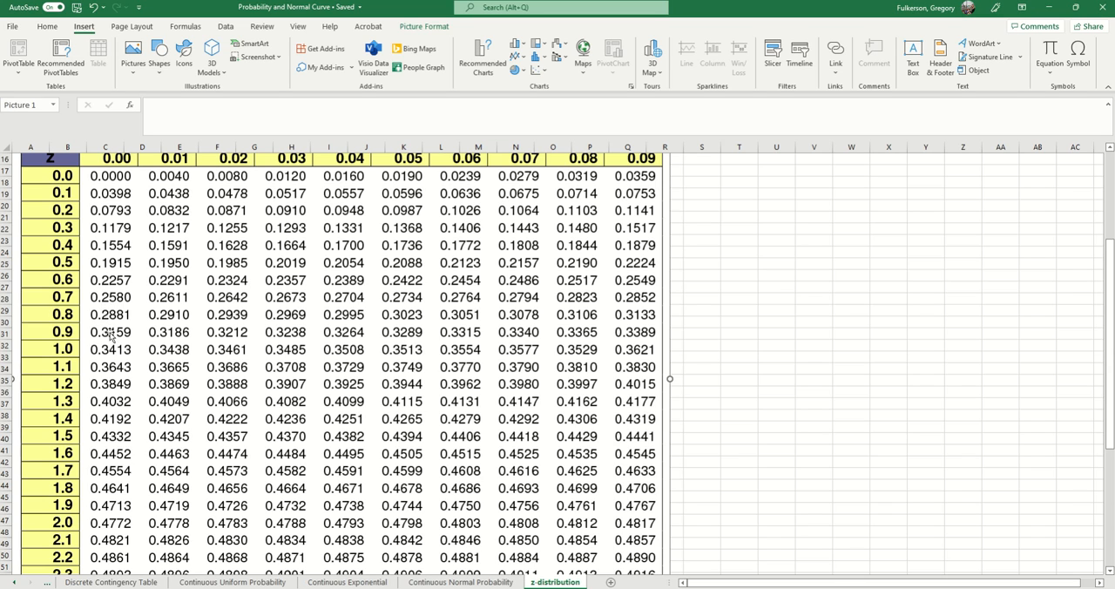
{"action": "left_click", "coordinate": [454, 582]}
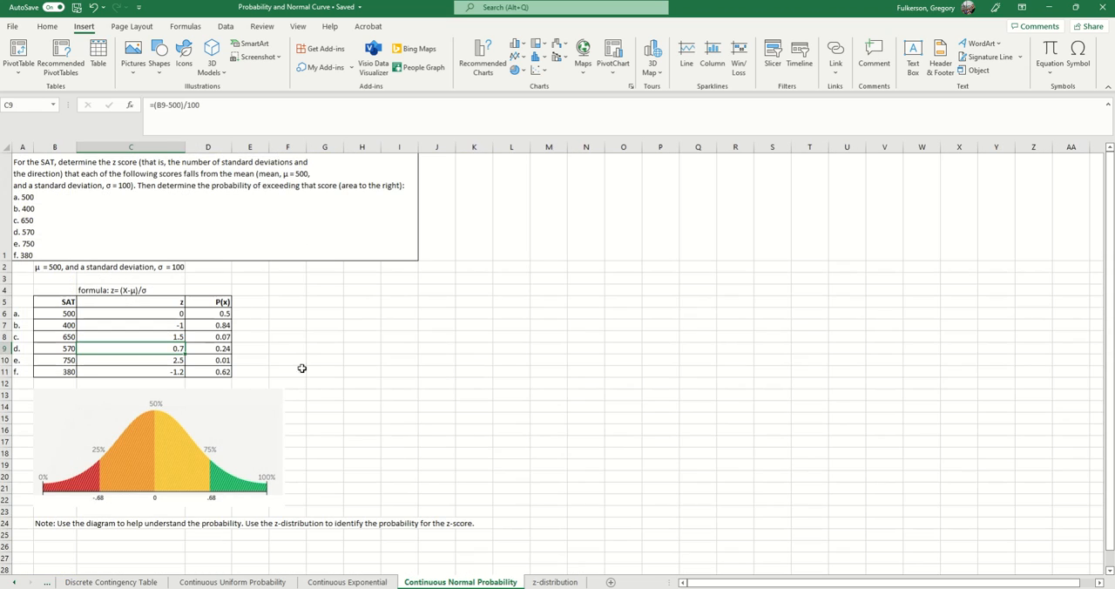
{"action": "left_click", "coordinate": [221, 350]}
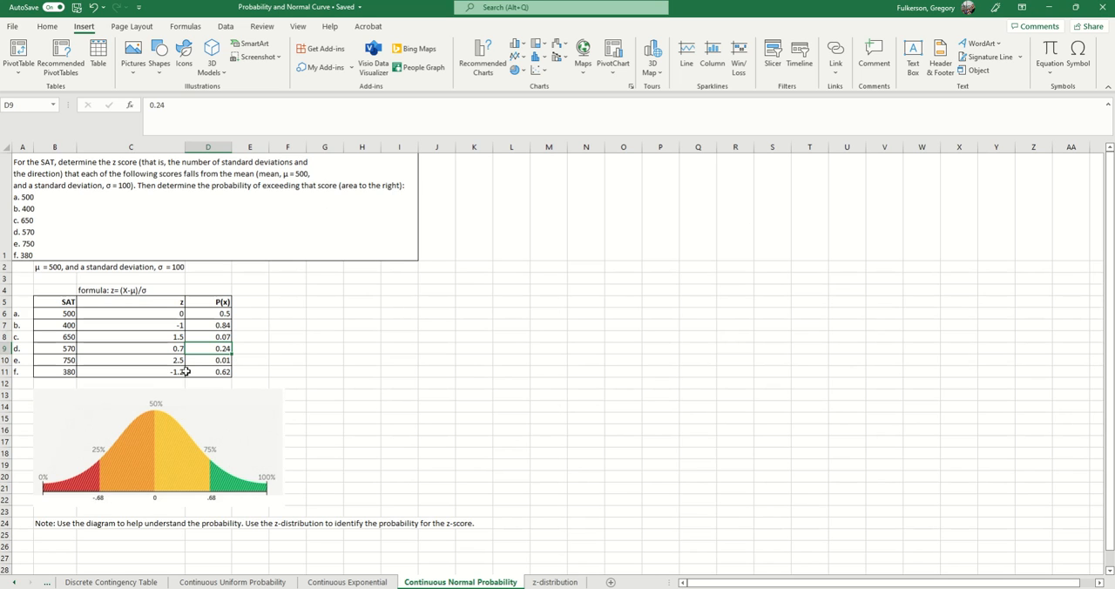
- Look up the area for the z-score in C10 on the z-distribution worksheet and check the row e probability in D10
{"action": "left_click", "coordinate": [168, 359]}
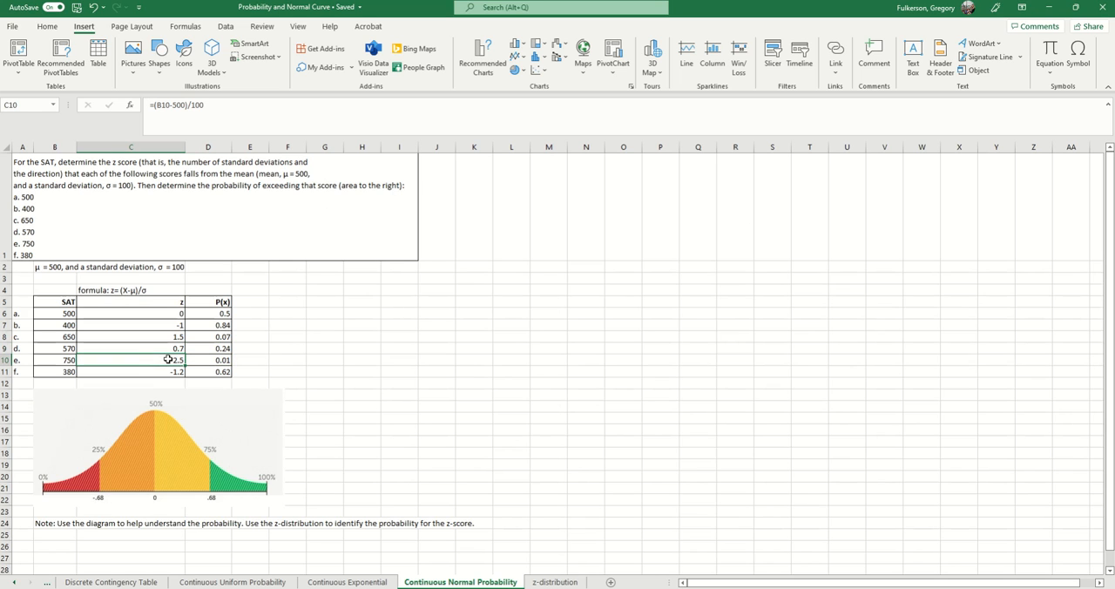
{"action": "left_click", "coordinate": [555, 582]}
{"action": "scroll", "coordinate": [160, 451], "scroll_direction": "down", "scroll_amount": 3}
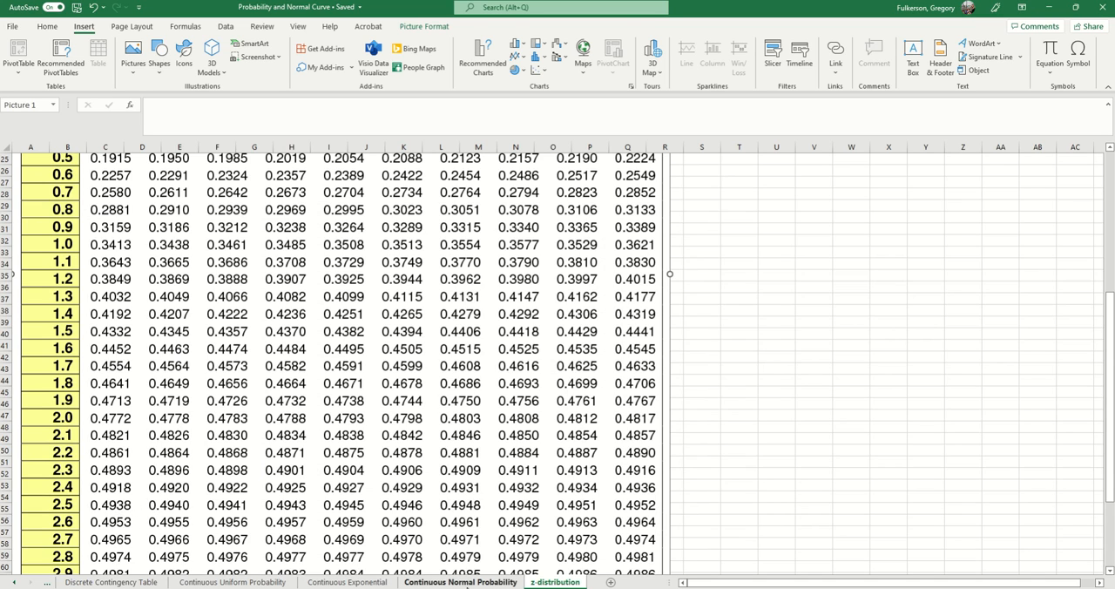
{"action": "left_click", "coordinate": [466, 583]}
{"action": "left_click", "coordinate": [225, 360]}
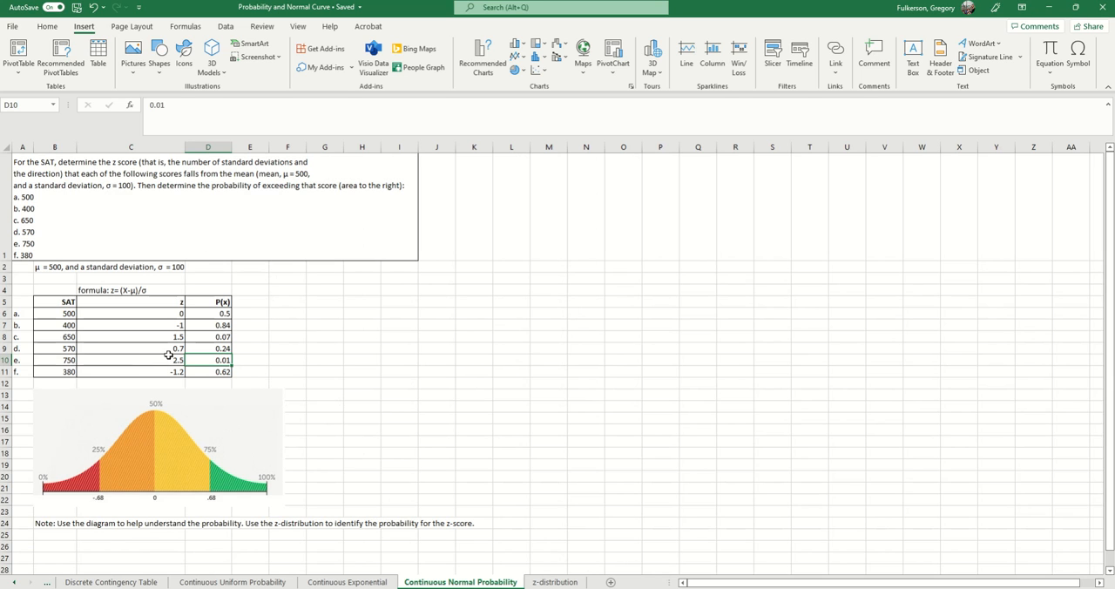
- Review the SAT score and z-score in row f, look up its area on z-distribution, and inspect the probability in D11
{"action": "left_click", "coordinate": [69, 372]}
{"action": "left_click", "coordinate": [122, 372]}
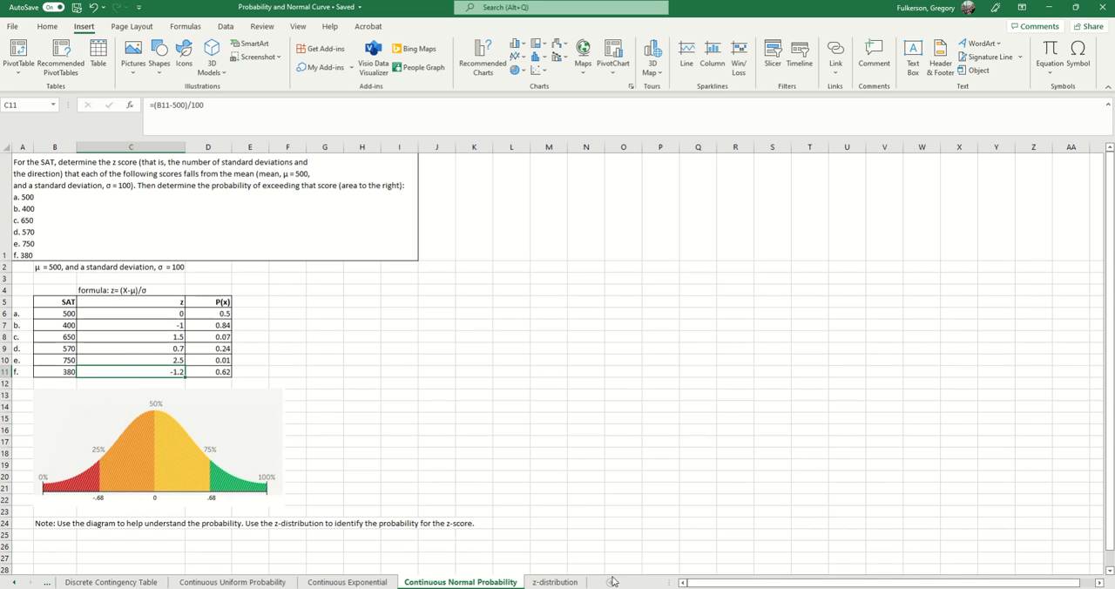
{"action": "left_click", "coordinate": [555, 582]}
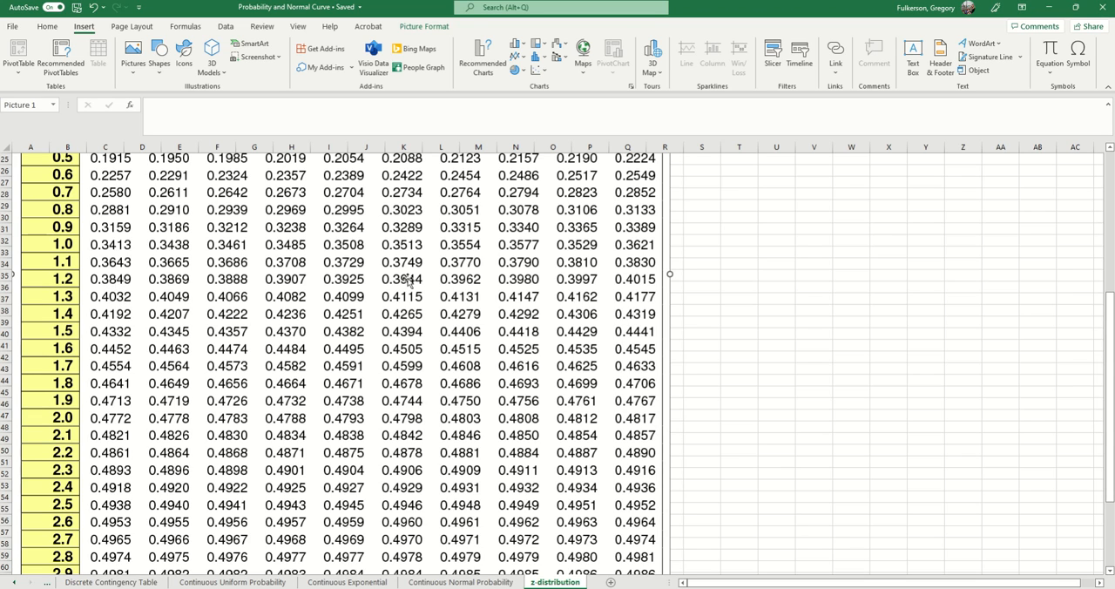
{"action": "left_click", "coordinate": [493, 582]}
{"action": "left_click", "coordinate": [220, 373]}
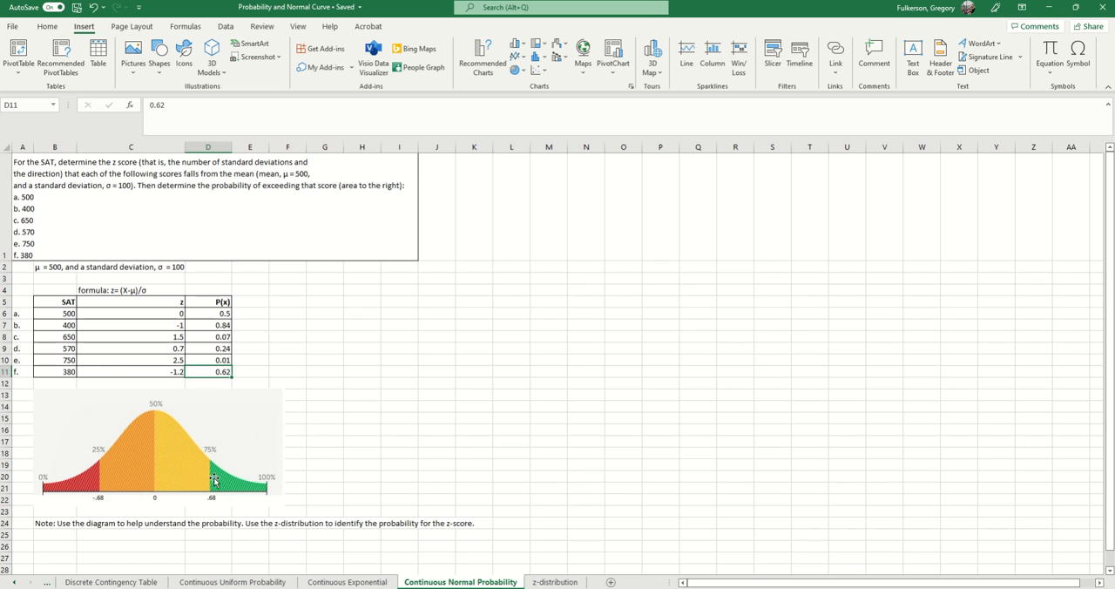
- Recheck the row f probability in D11 against the z-distribution table's areas and return to the Continuous Normal Probability worksheet
{"action": "left_click", "coordinate": [554, 582]}
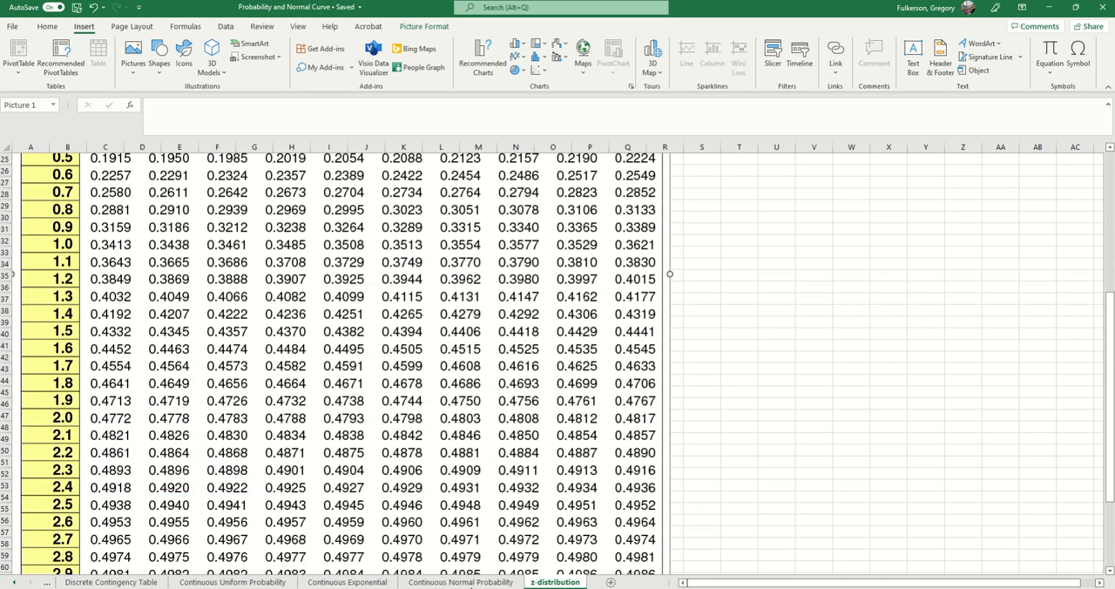
{"action": "left_click", "coordinate": [461, 581]}
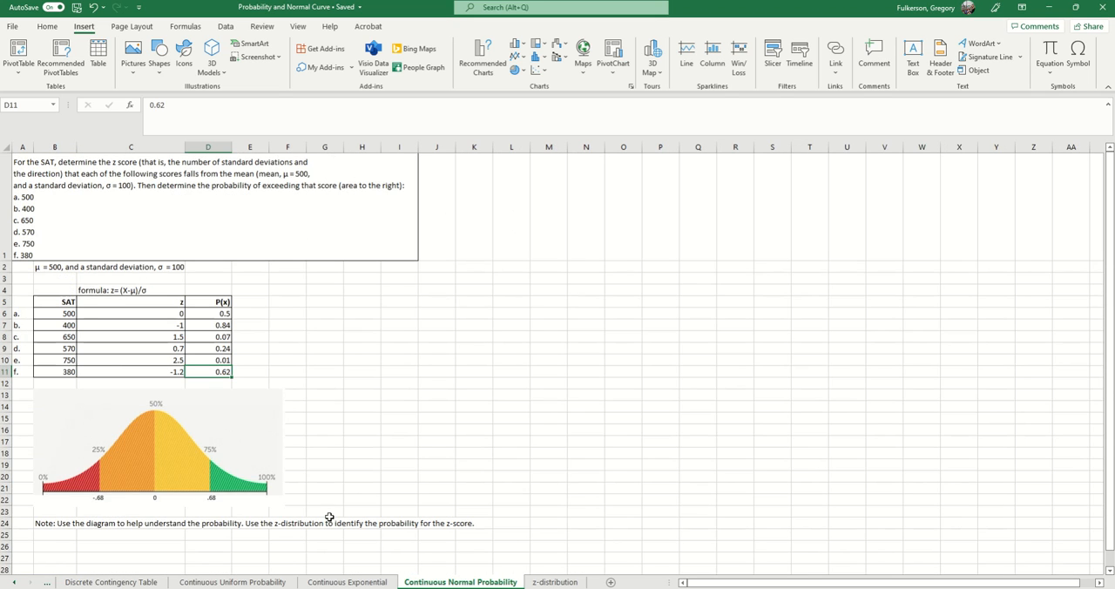
{"action": "left_click", "coordinate": [554, 582]}
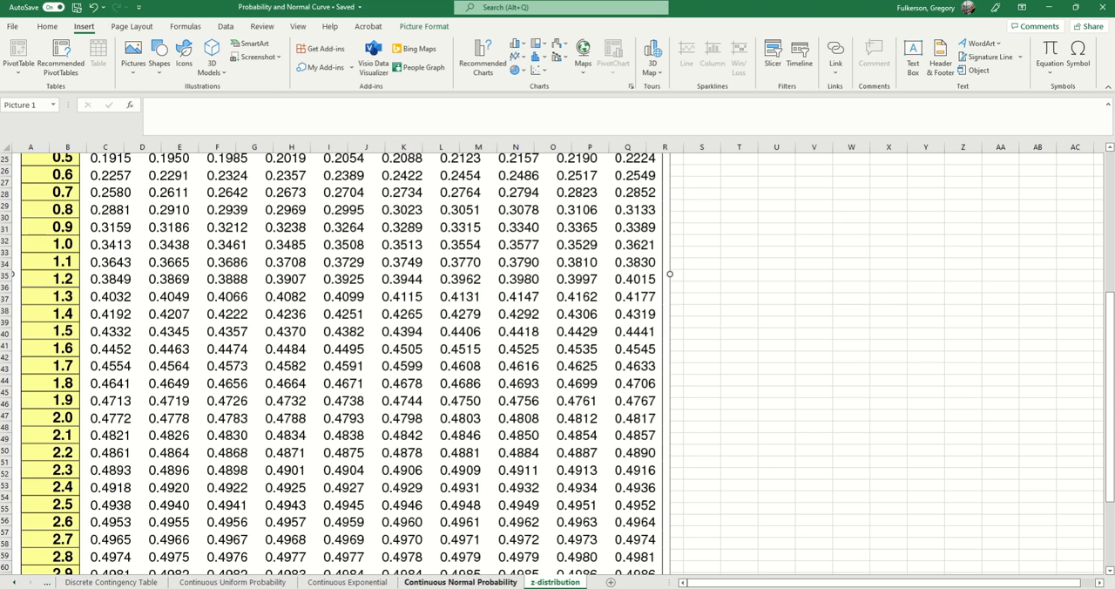
{"action": "left_click", "coordinate": [462, 582]}
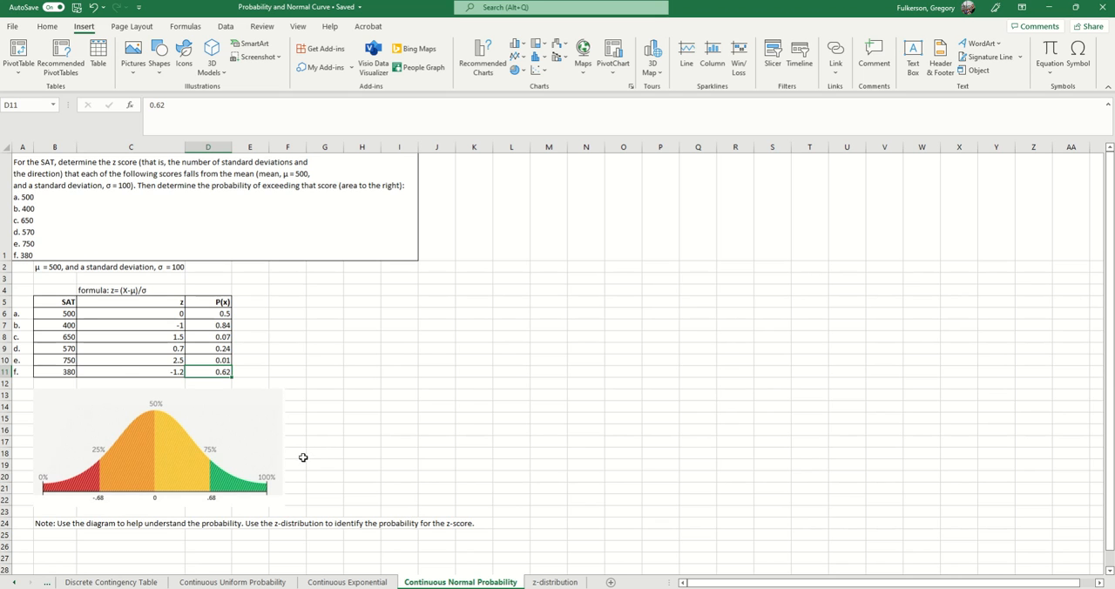
{"action": "scroll", "coordinate": [234, 451], "scroll_direction": "down", "scroll_amount": 1}
{"action": "scroll", "coordinate": [234, 450], "scroll_direction": "up", "scroll_amount": 1}
{"action": "scroll", "coordinate": [312, 432], "scroll_direction": "down", "scroll_amount": 1}
{"action": "scroll", "coordinate": [312, 431], "scroll_direction": "up", "scroll_amount": 1}
{"action": "left_click", "coordinate": [240, 417]}
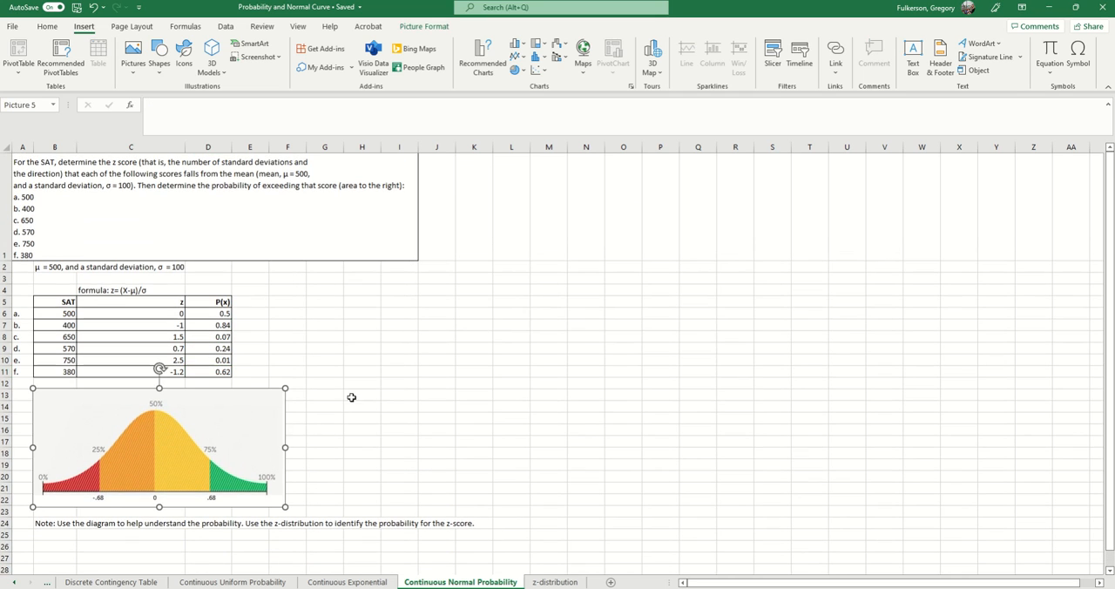
{"action": "left_click", "coordinate": [352, 397]}
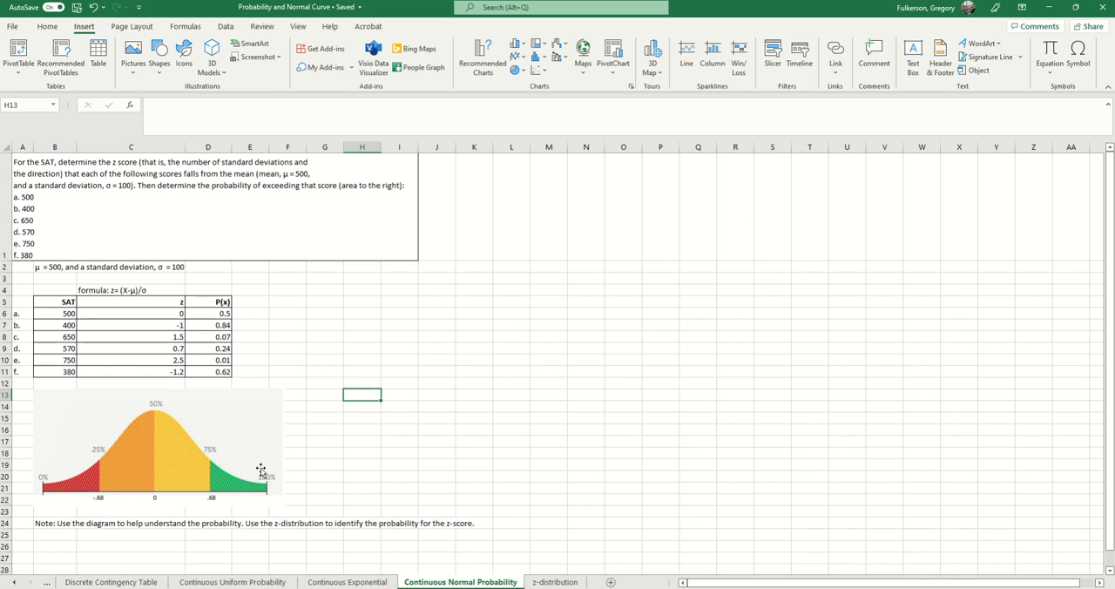